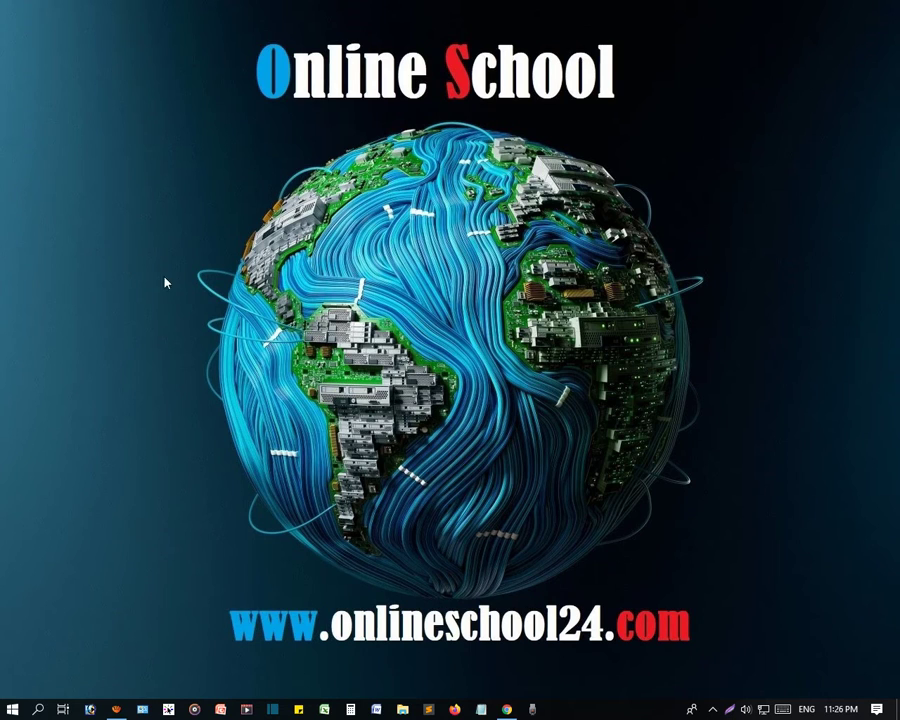
In File Explorer, open Bangla Online Newspaper.jpg from Tutorials (F:) › Tips & Tricks › Images in Photos
left_click(402, 709)
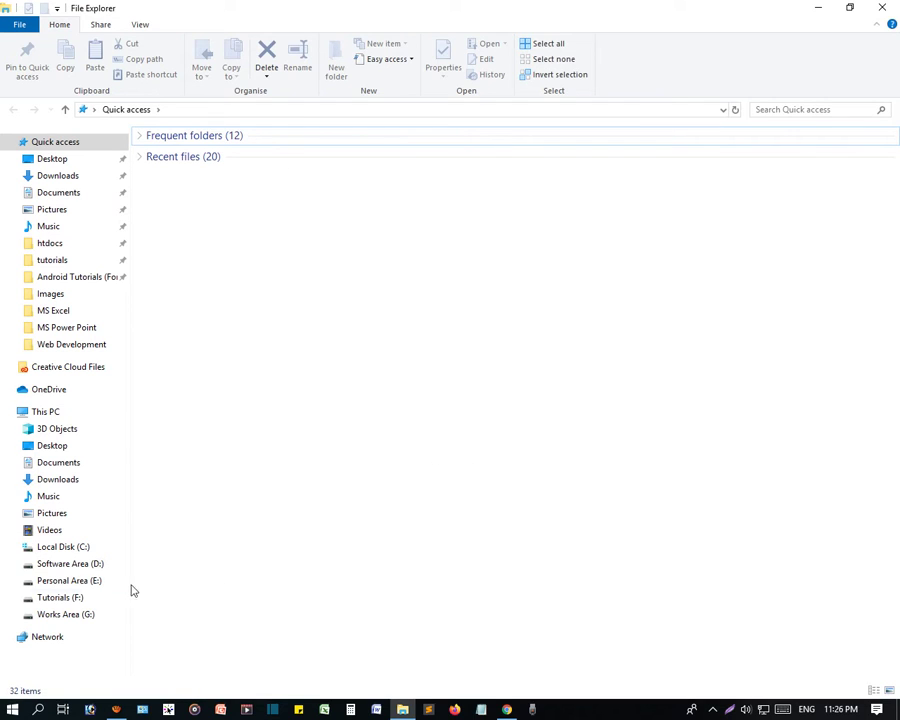
left_click(78, 598)
double_click(400, 172)
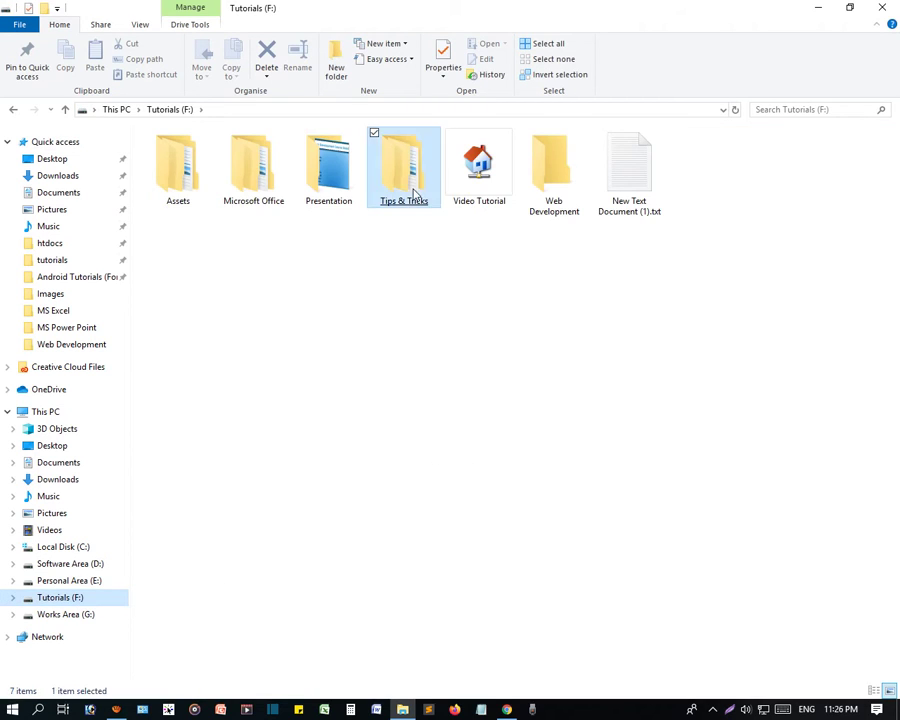
double_click(190, 155)
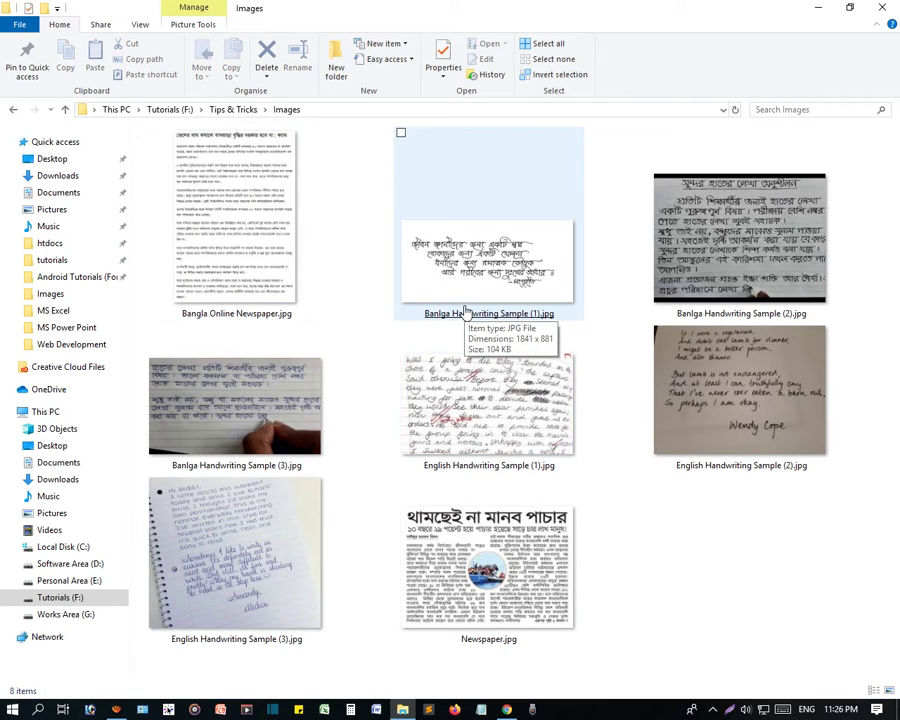
double_click(248, 206)
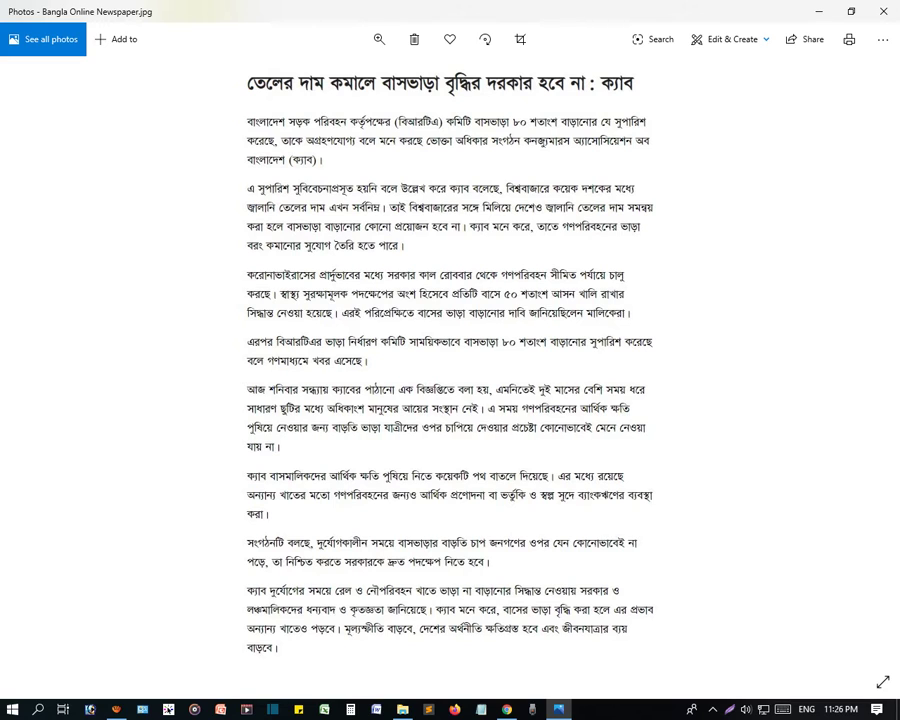
Step through the Bangla and English handwriting samples to Newspaper.jpg, then close Photos
key("Right")
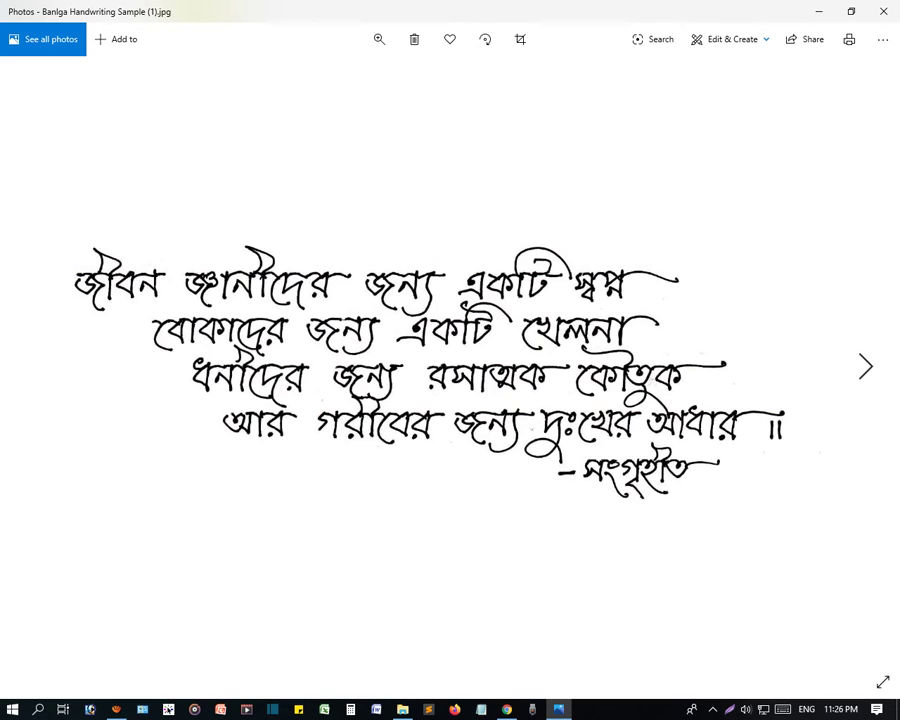
key("Right")
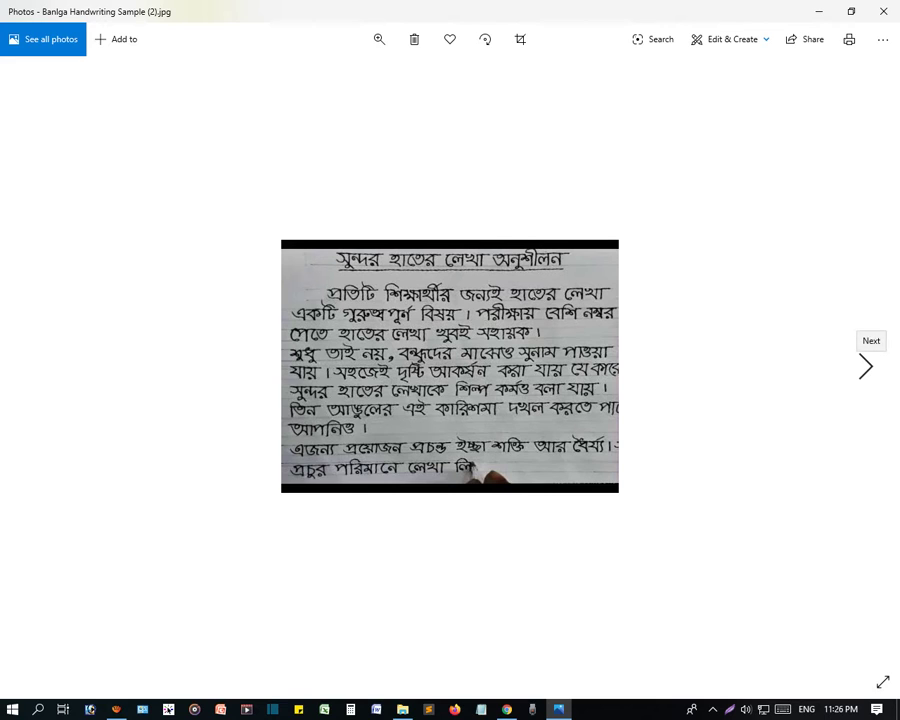
left_click(866, 366)
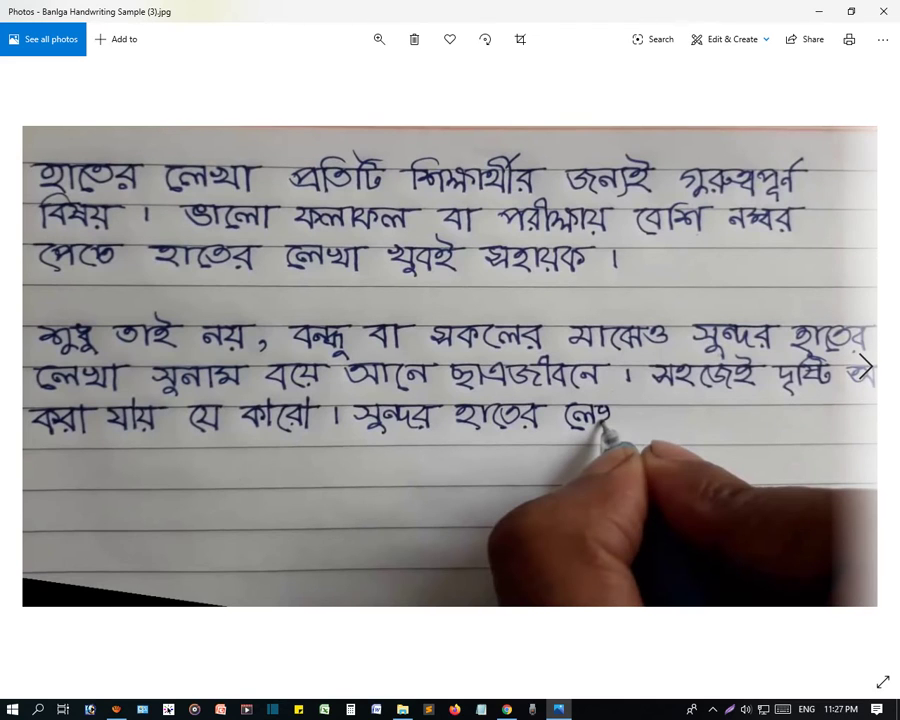
left_click(866, 366)
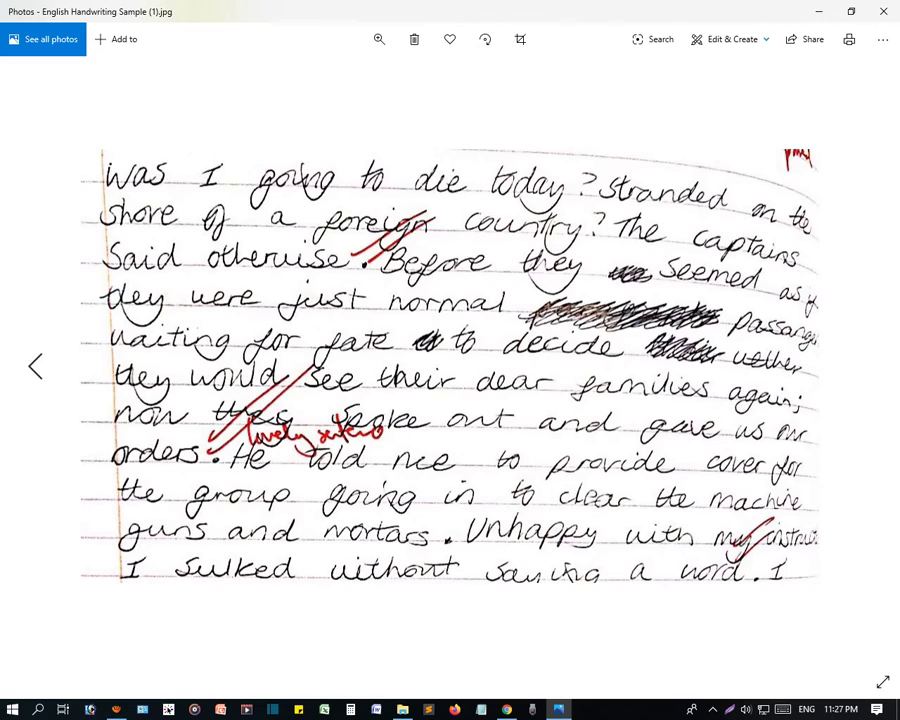
left_click(32, 366)
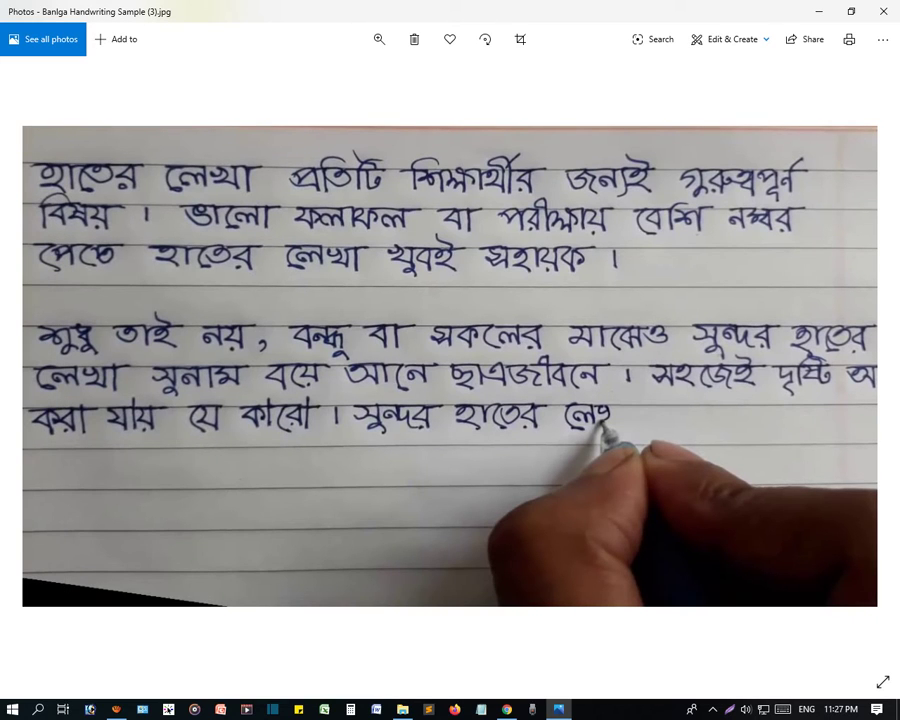
left_click(866, 368)
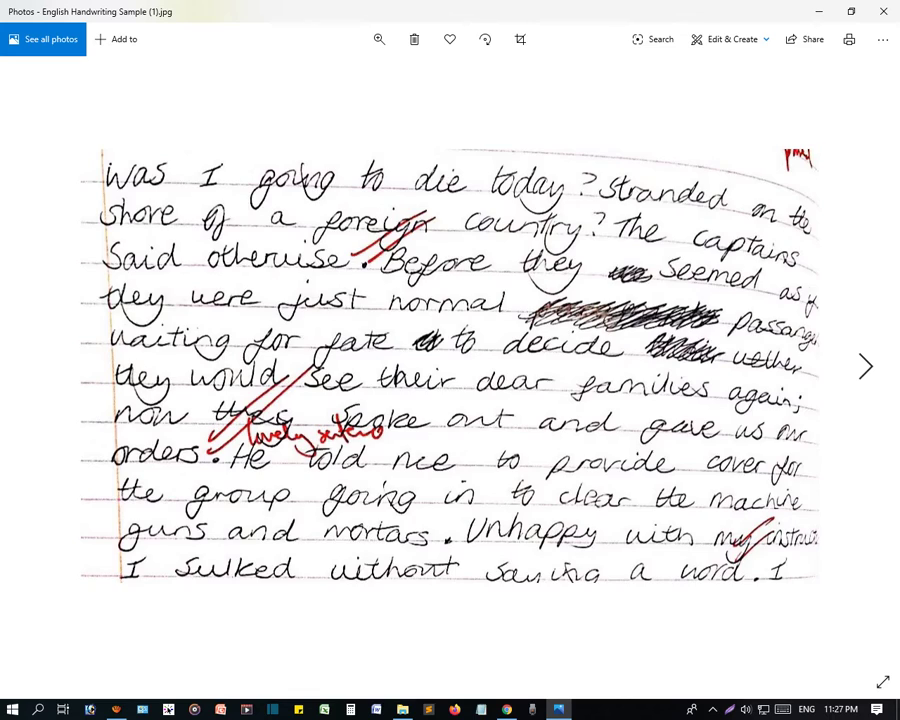
key("Right")
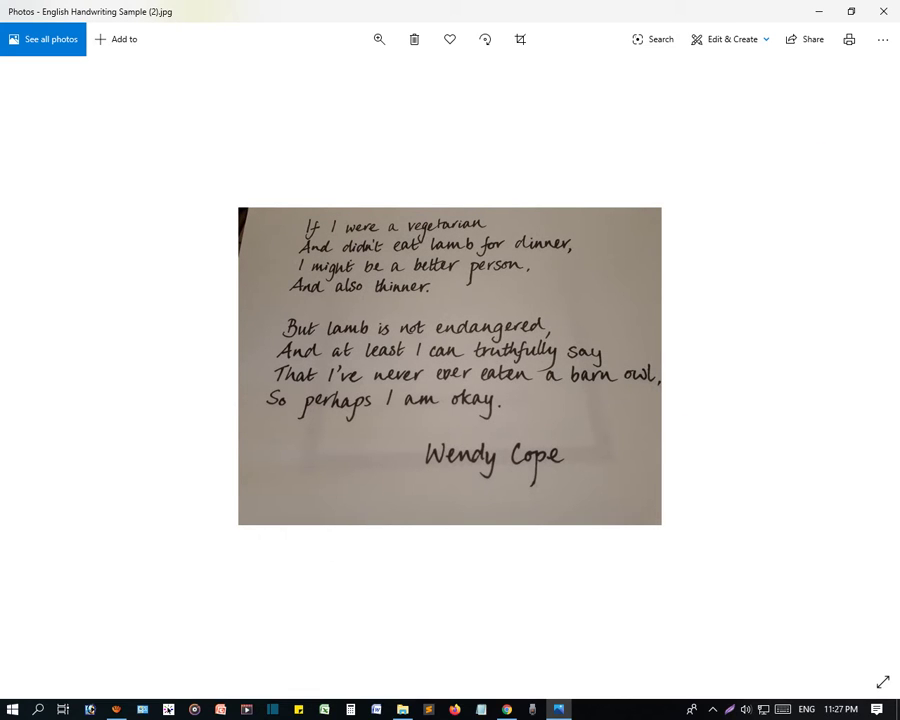
key("Right")
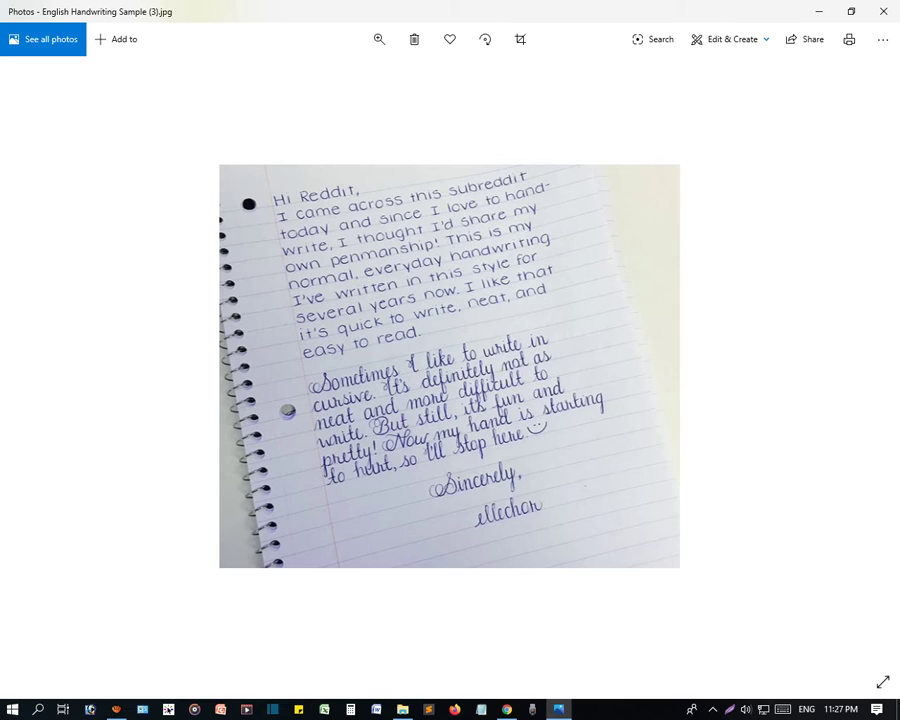
mouse_move(609, 257)
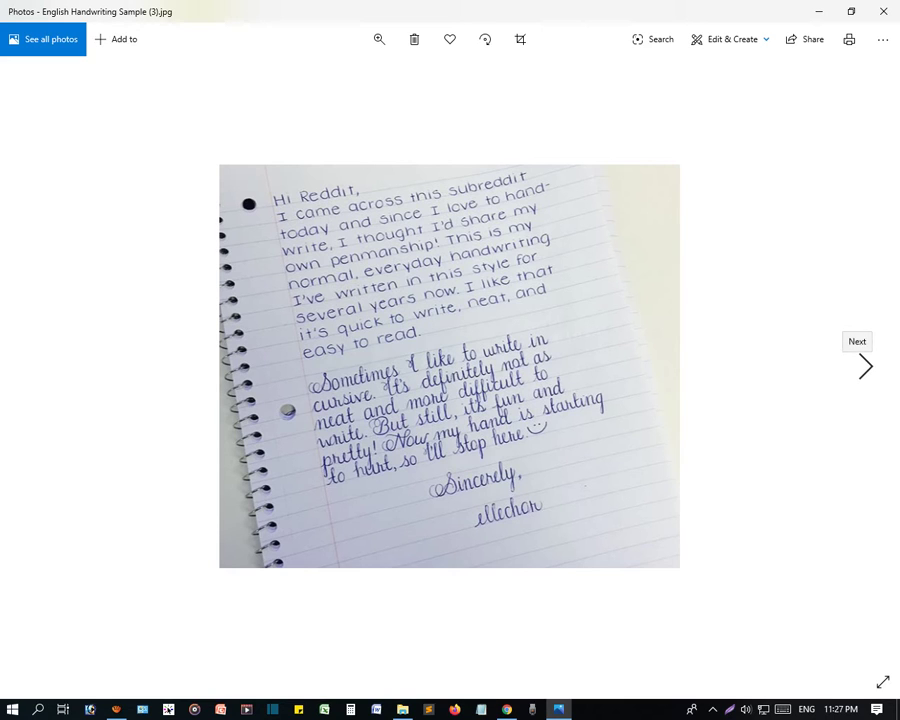
left_click(865, 366)
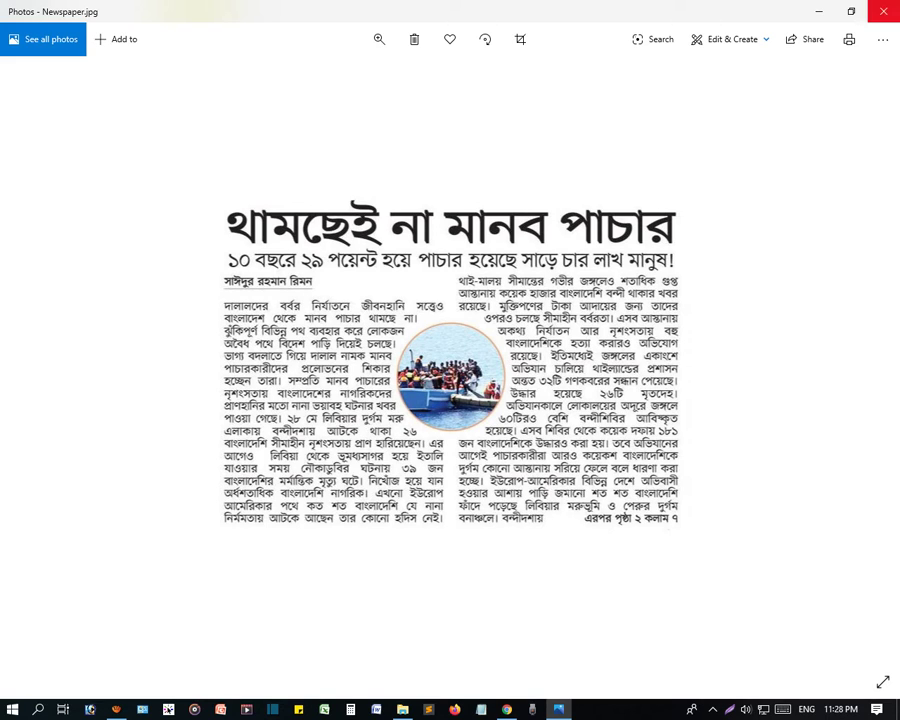
left_click(883, 11)
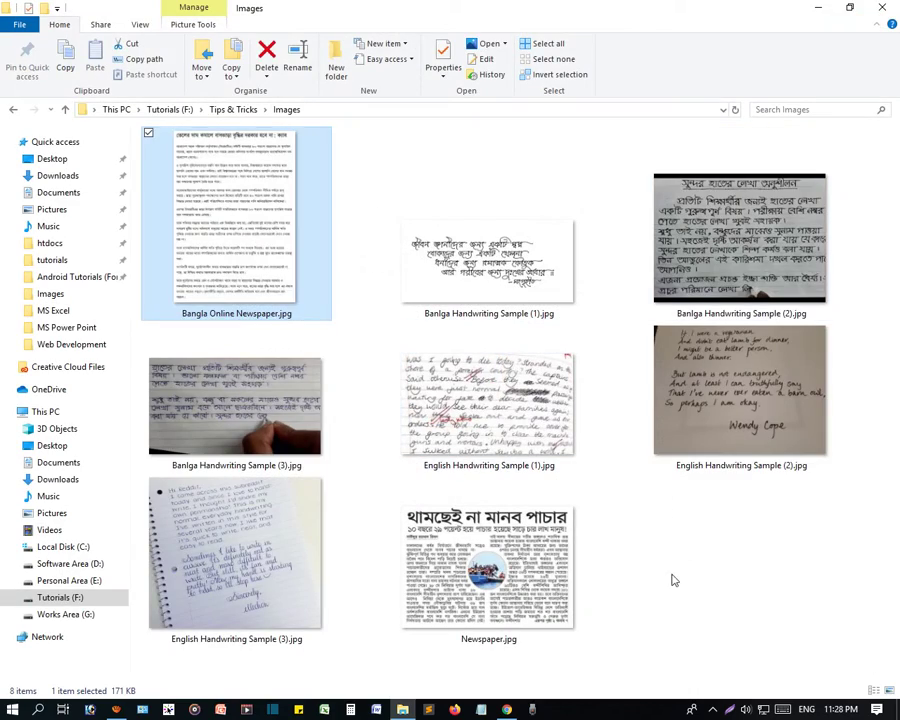
Minimize the Images window, switch to Chrome's Google tab, and open the Google apps grid to reach Drive
left_click(818, 10)
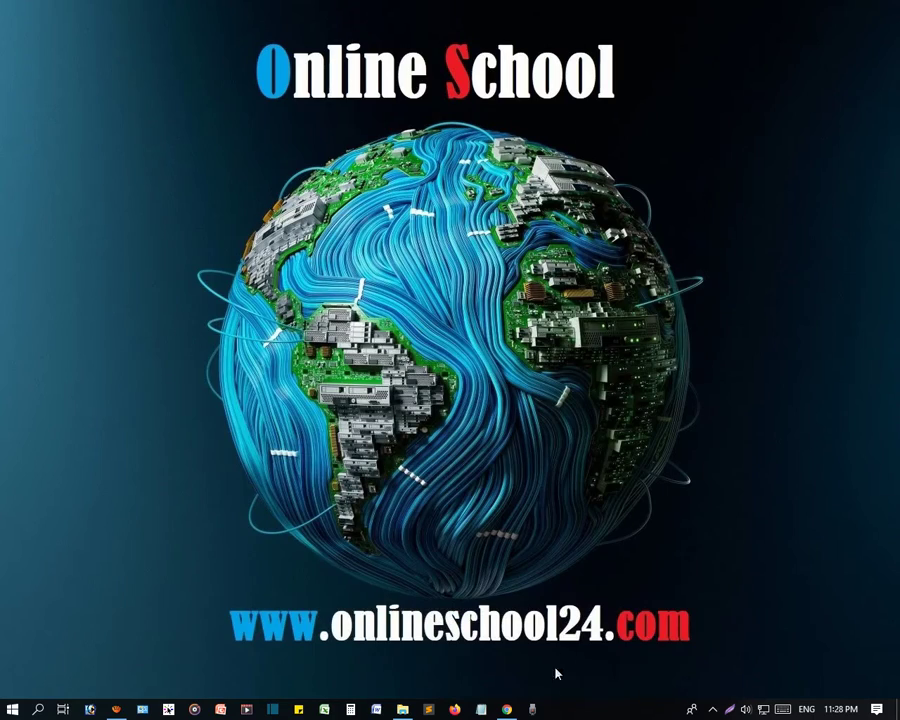
left_click(508, 709)
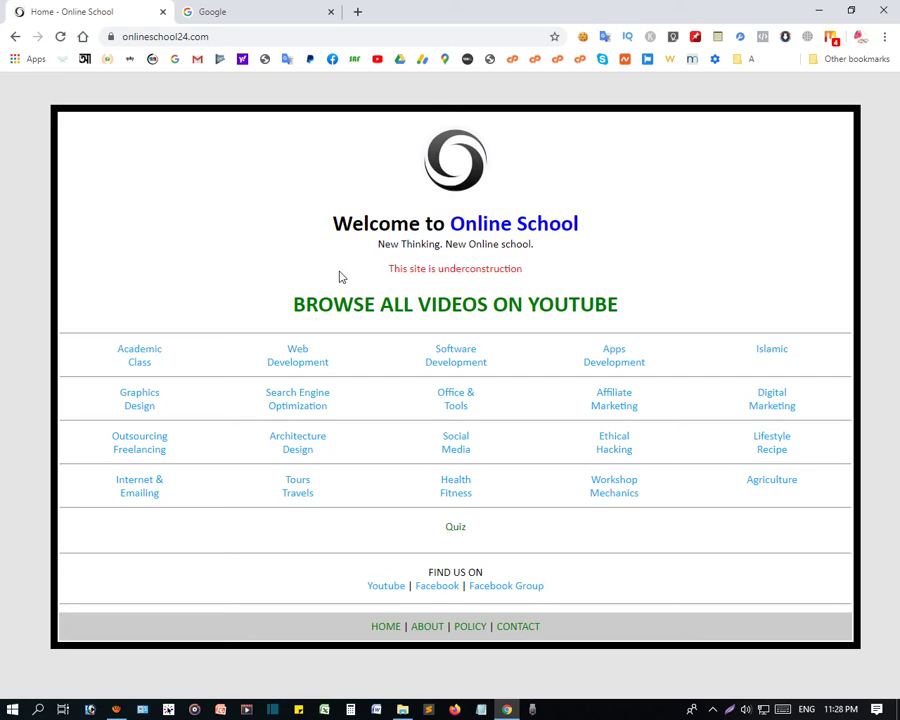
left_click(220, 10)
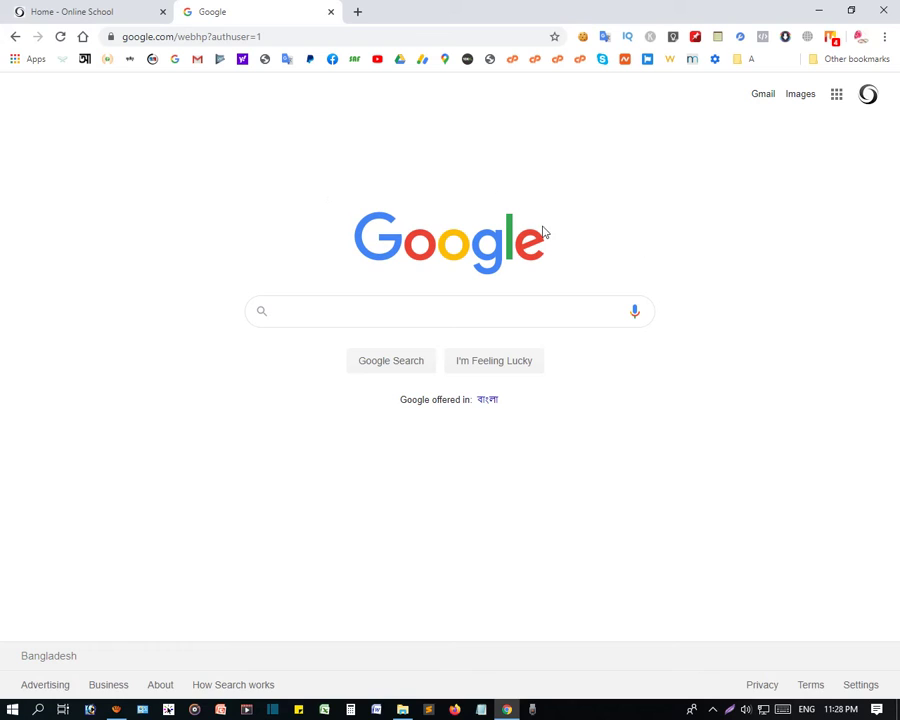
left_click(869, 95)
left_click(588, 181)
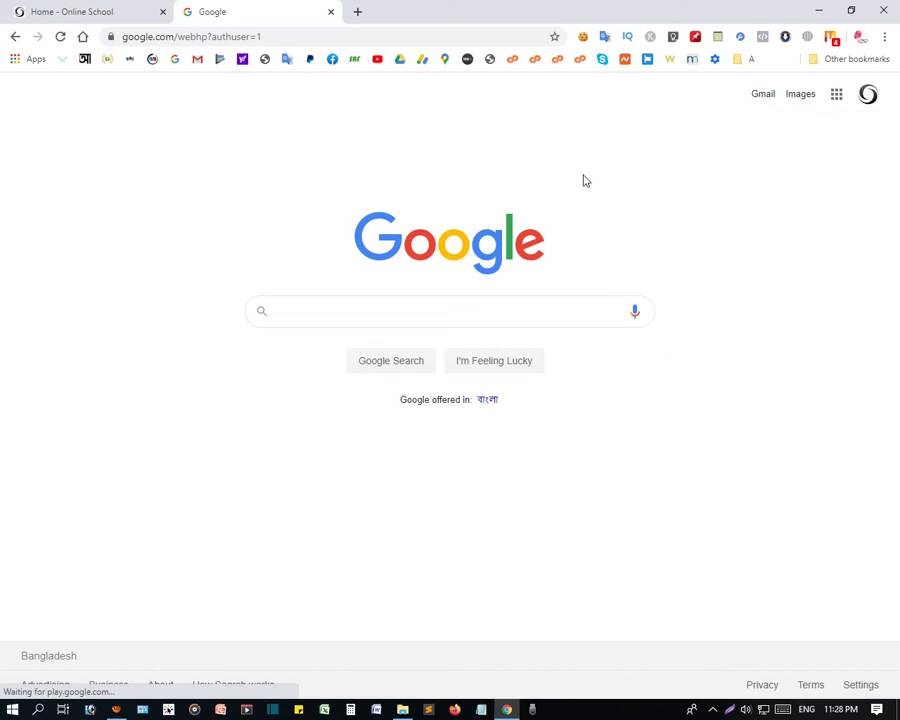
left_click(836, 96)
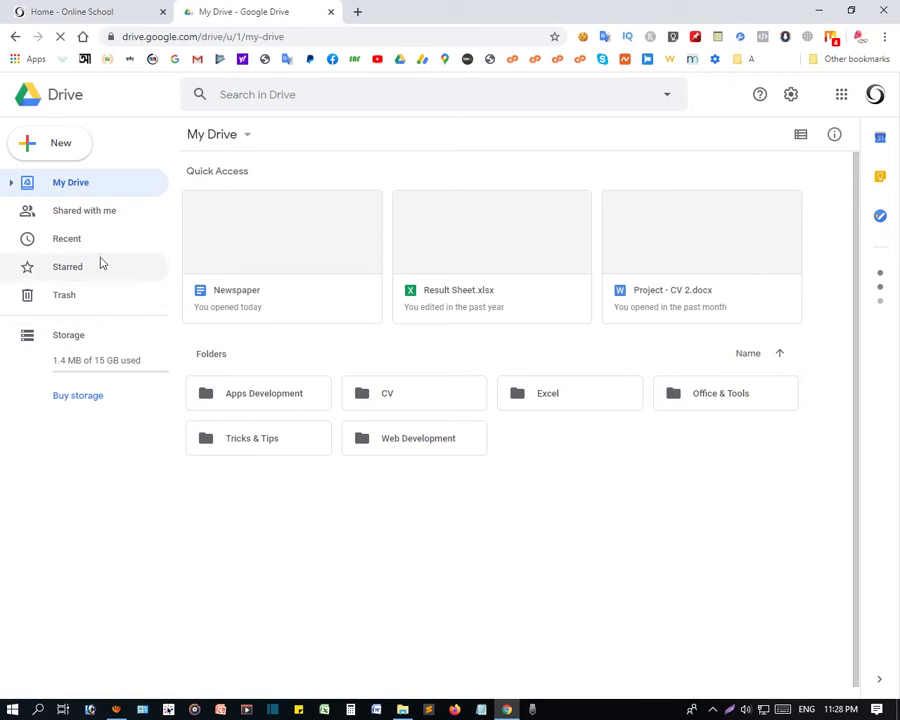
Create a folder named 'Images' in My Drive and open it
left_click(258, 448)
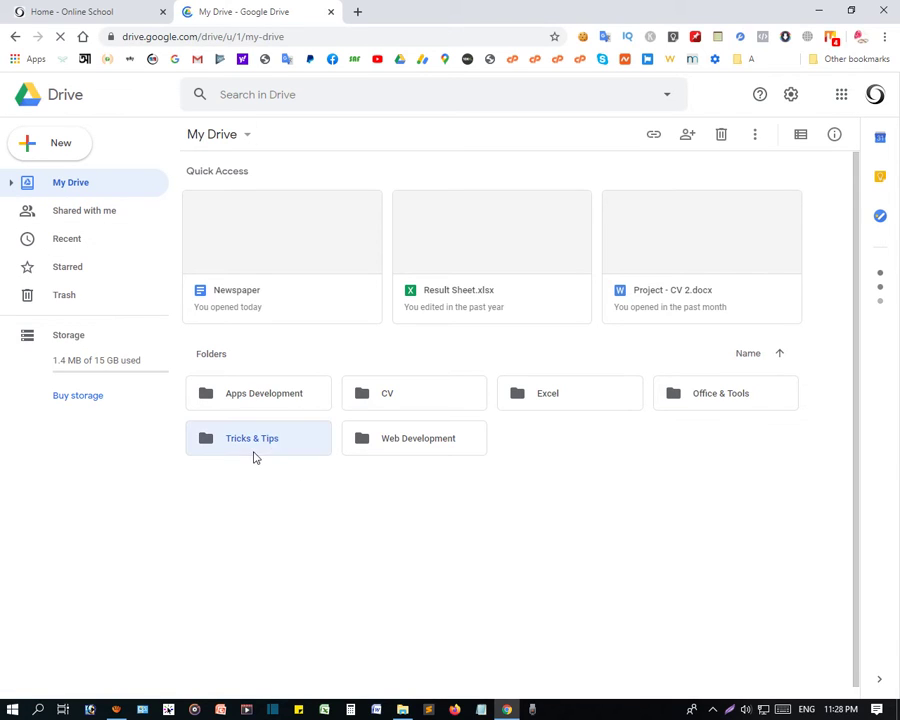
left_click(341, 552)
left_click(81, 148)
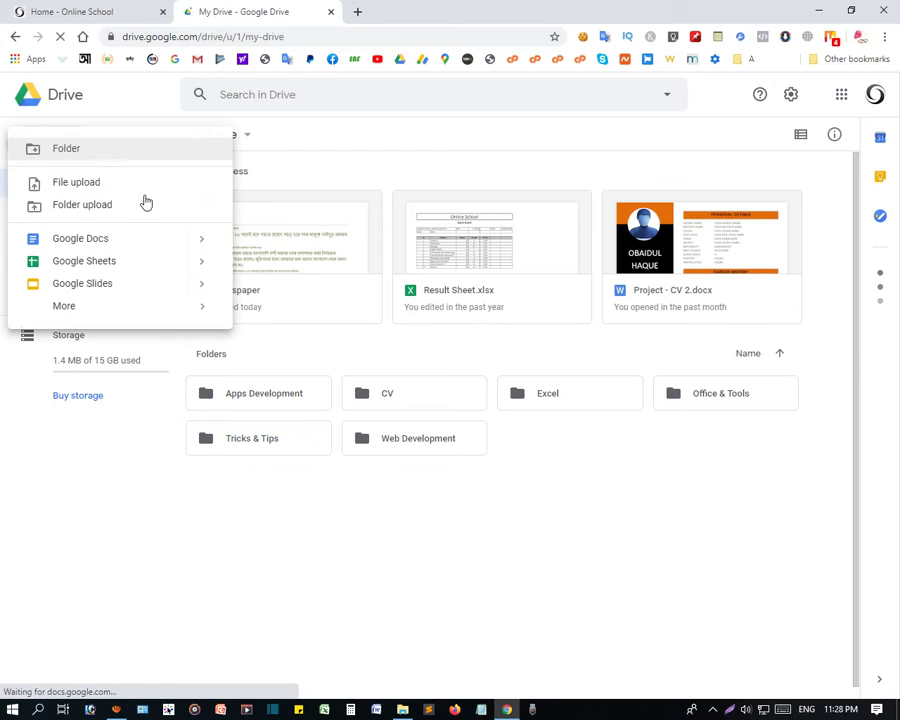
left_click(75, 157)
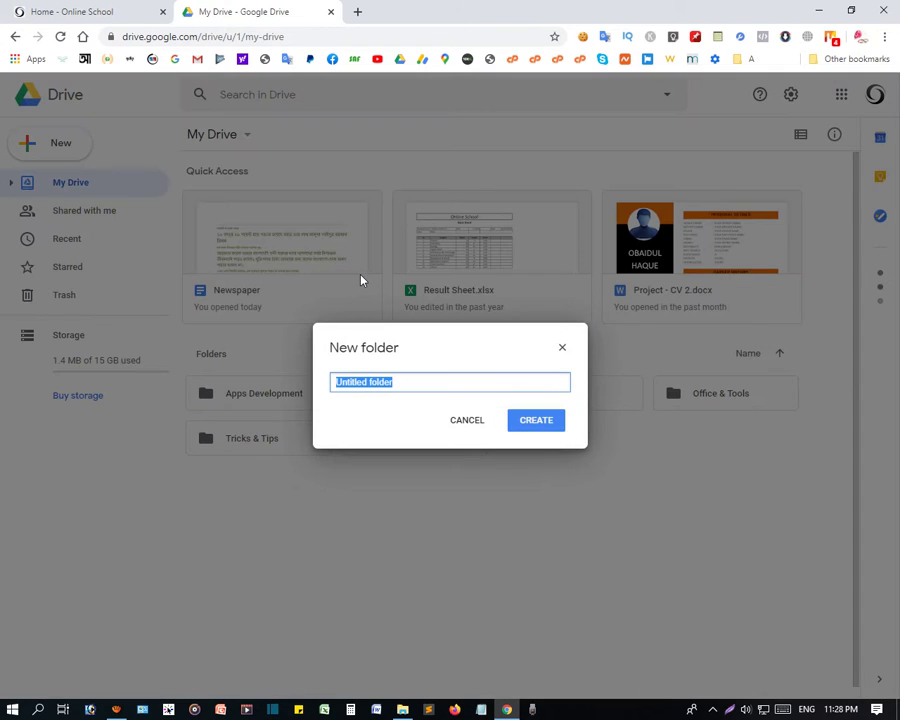
type("Image")
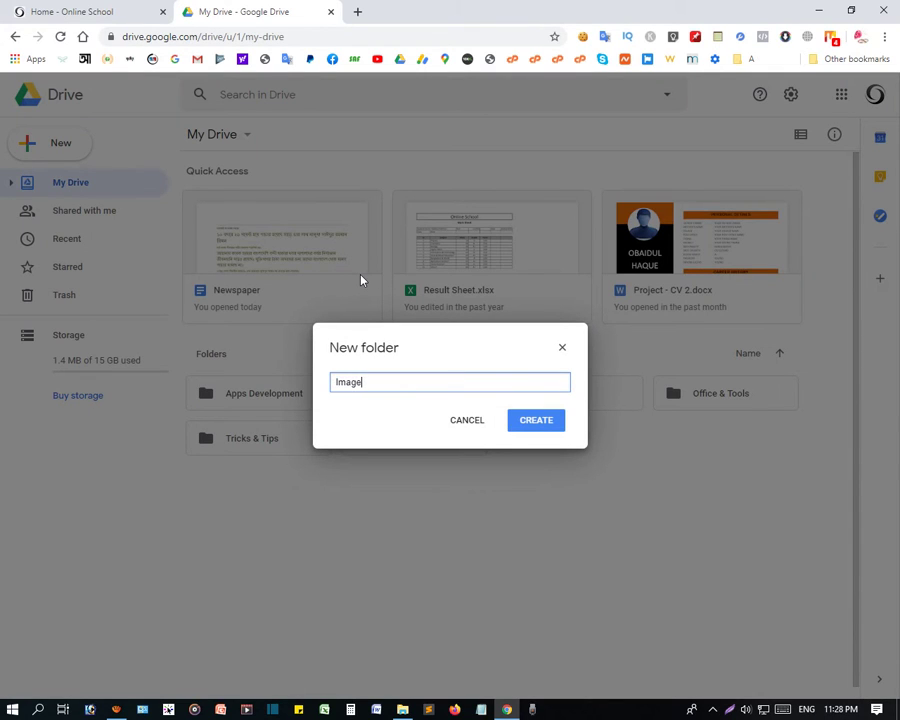
type("s")
left_click(536, 428)
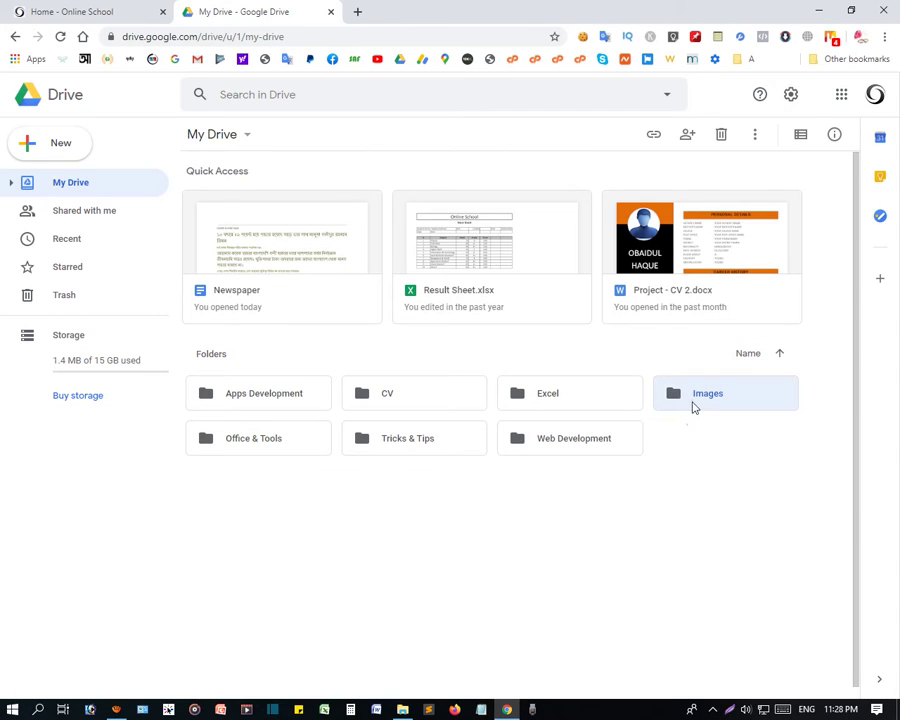
double_click(699, 396)
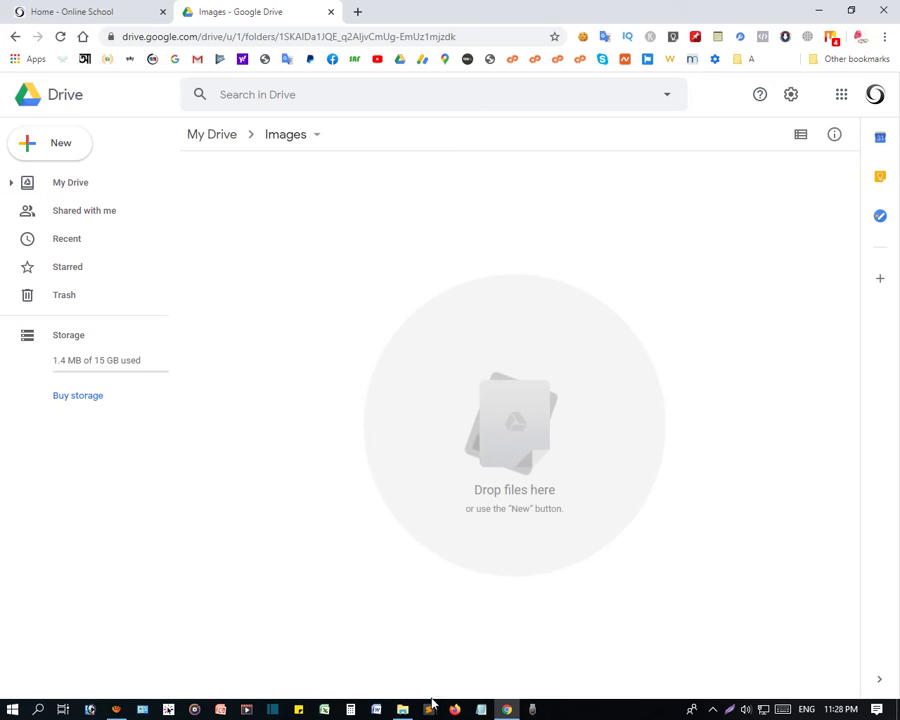
left_click(402, 709)
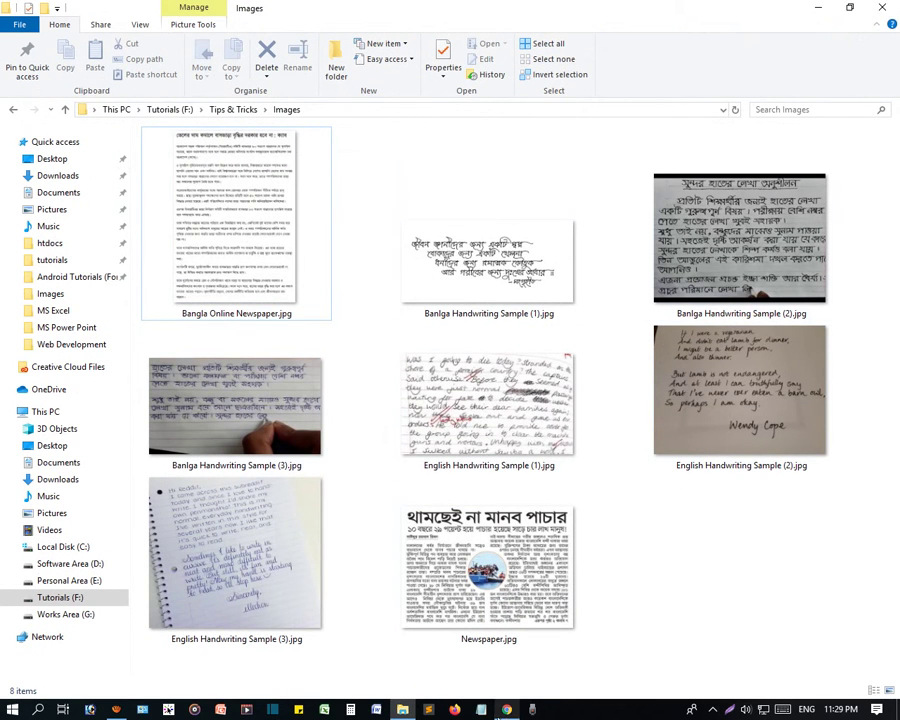
left_click(506, 709)
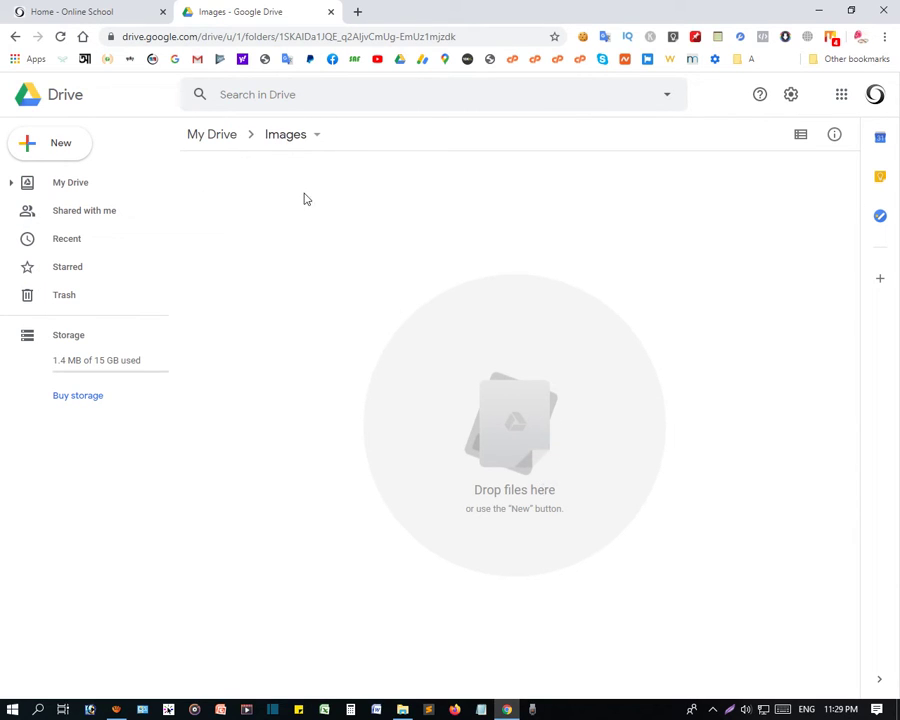
Upload Bangla Online Newspaper.jpg from Tutorials (F:) › Tips & Tricks › Images via New > File upload
left_click(67, 144)
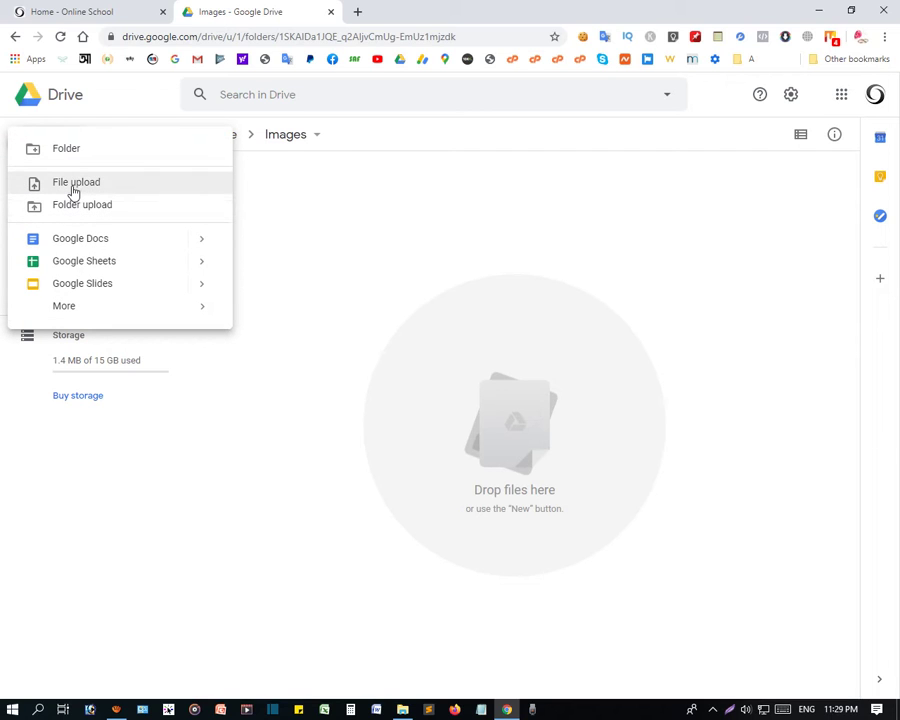
left_click(74, 190)
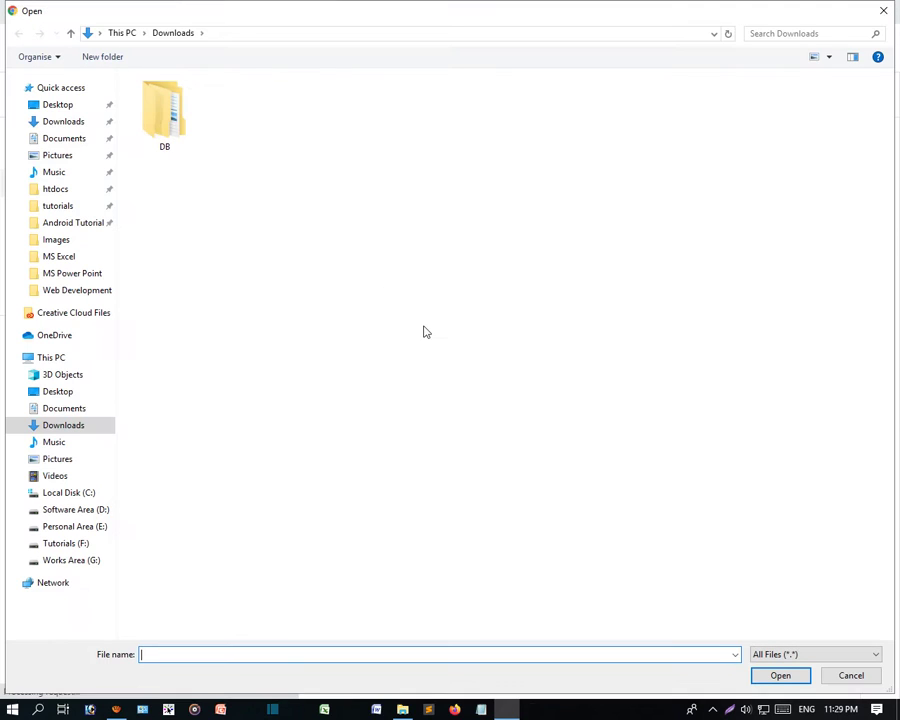
left_click(60, 545)
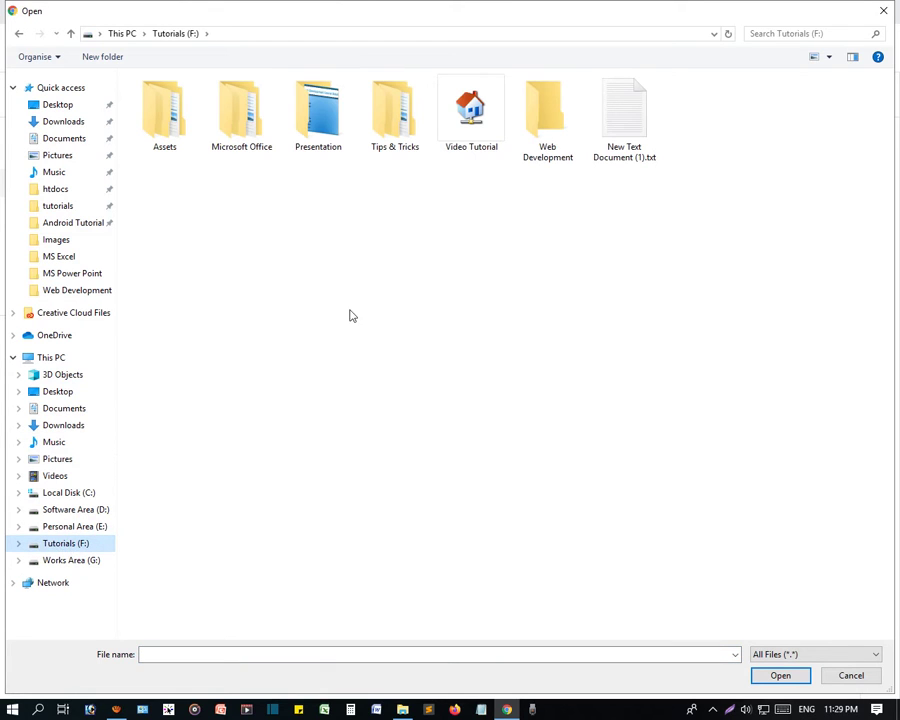
double_click(393, 172)
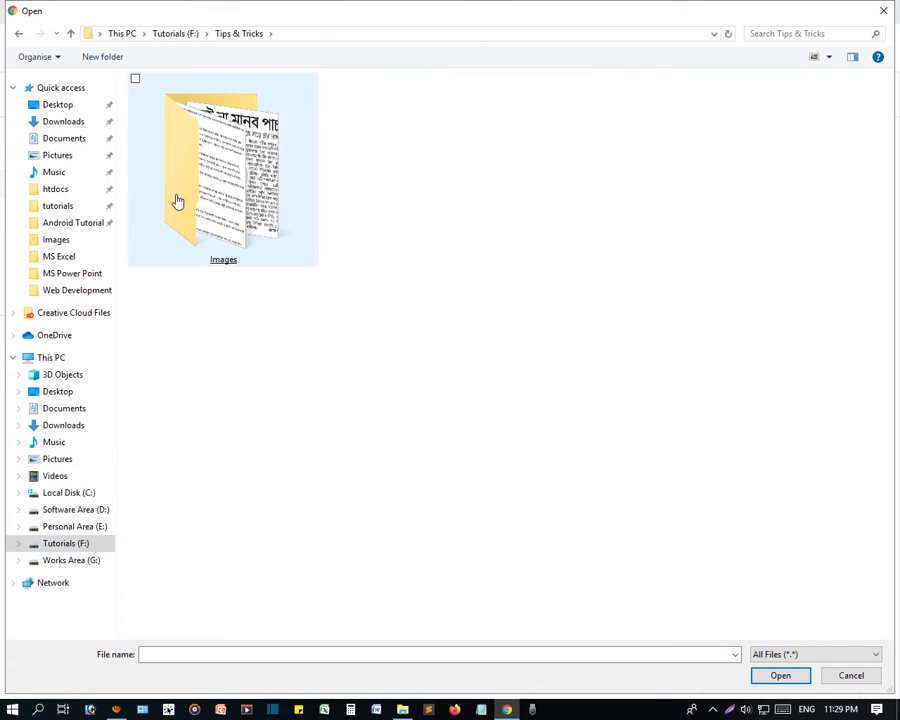
double_click(240, 202)
left_click_drag(767, 260, 150, 130)
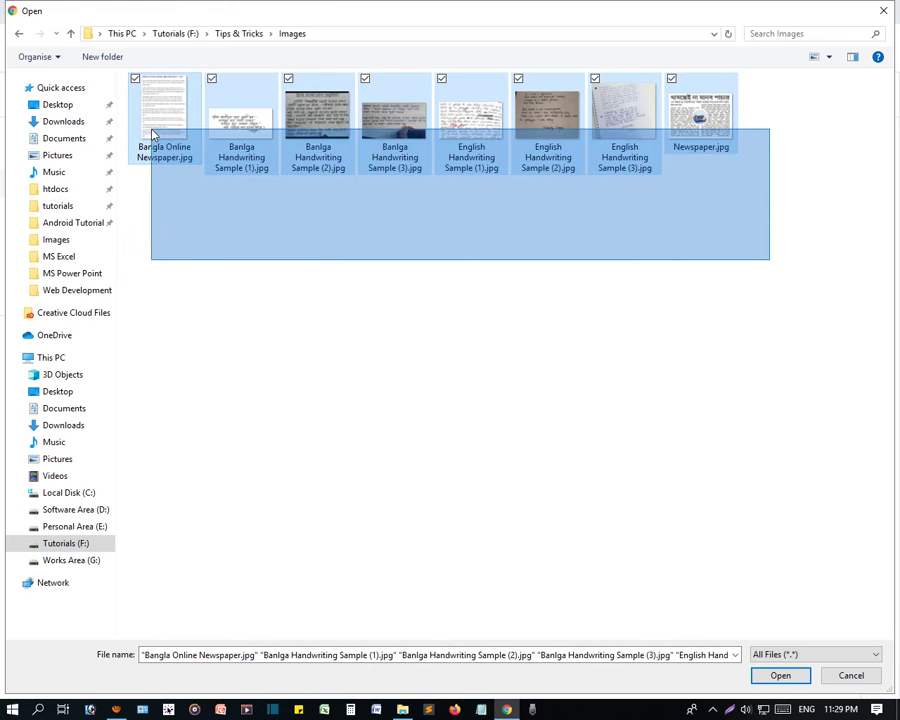
left_click(285, 235)
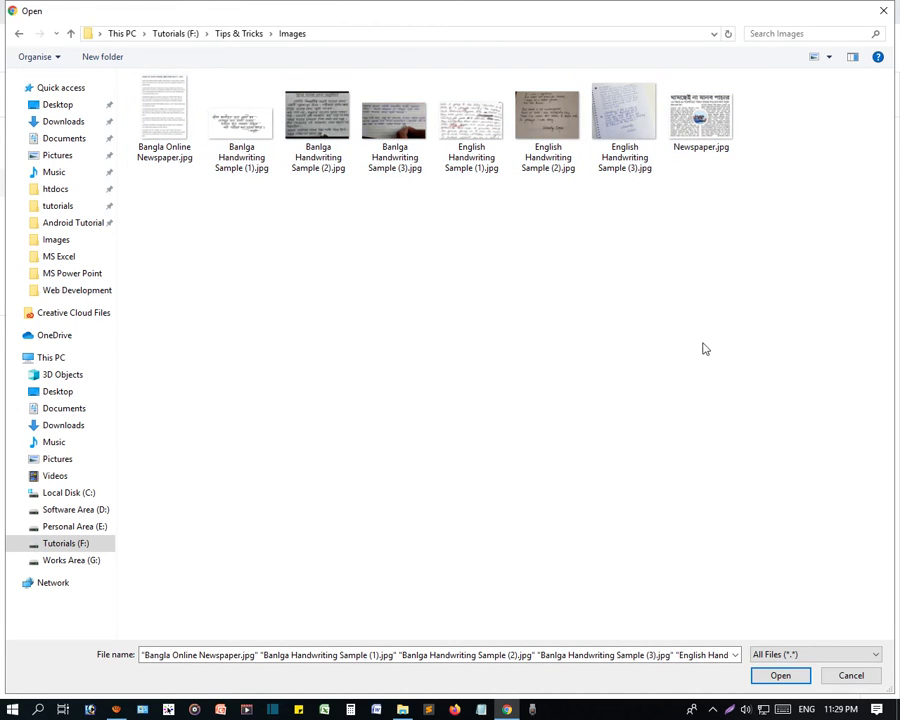
left_click_drag(784, 206, 150, 85)
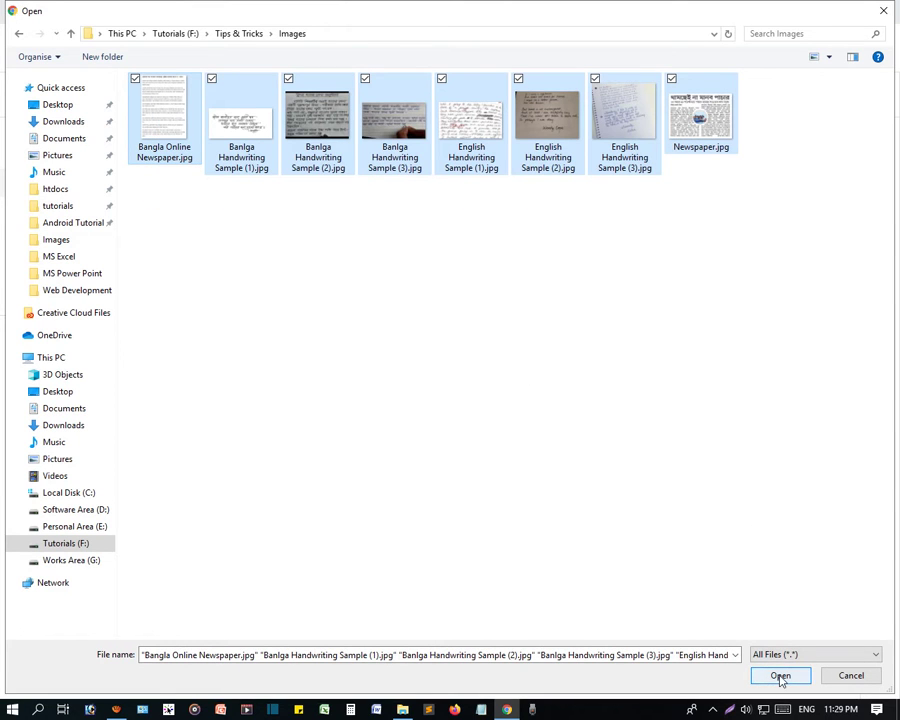
left_click(416, 285)
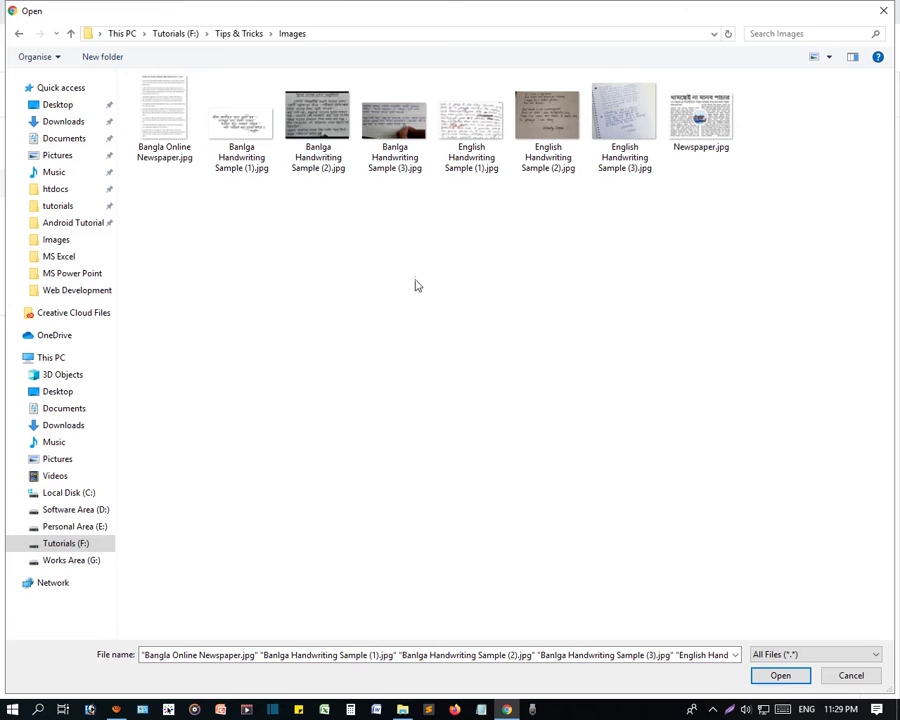
left_click(167, 154)
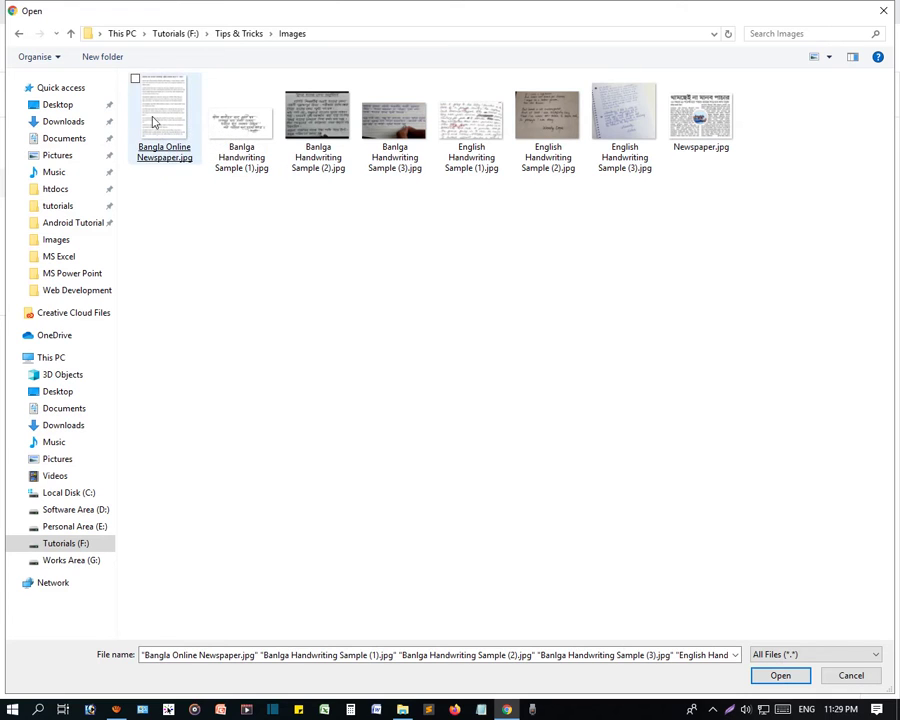
double_click(153, 121)
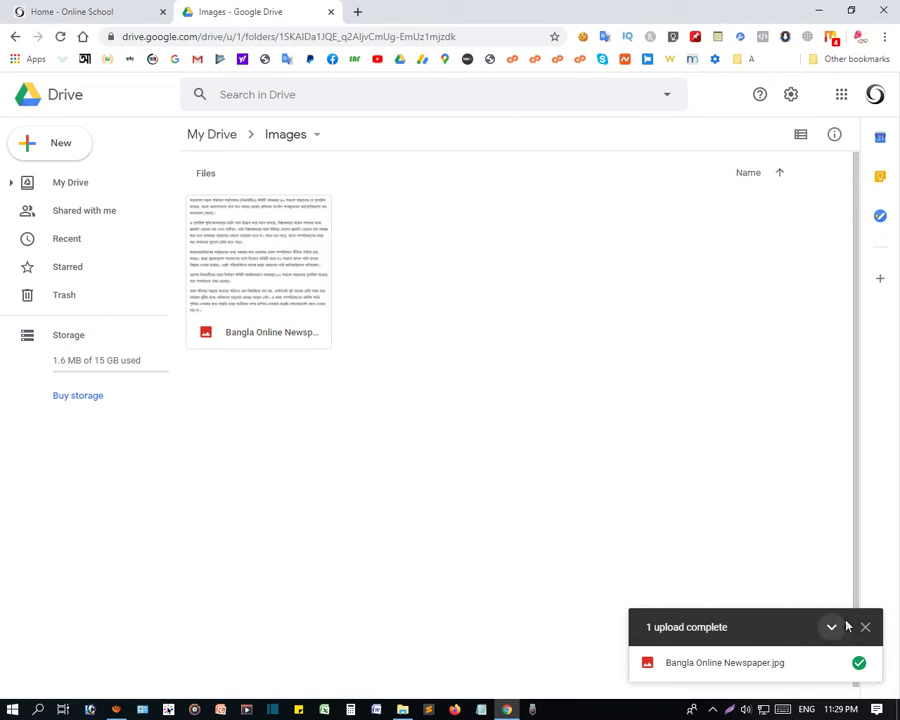
Dismiss the upload notice and show the Open with options for the newspaper image
left_click(865, 627)
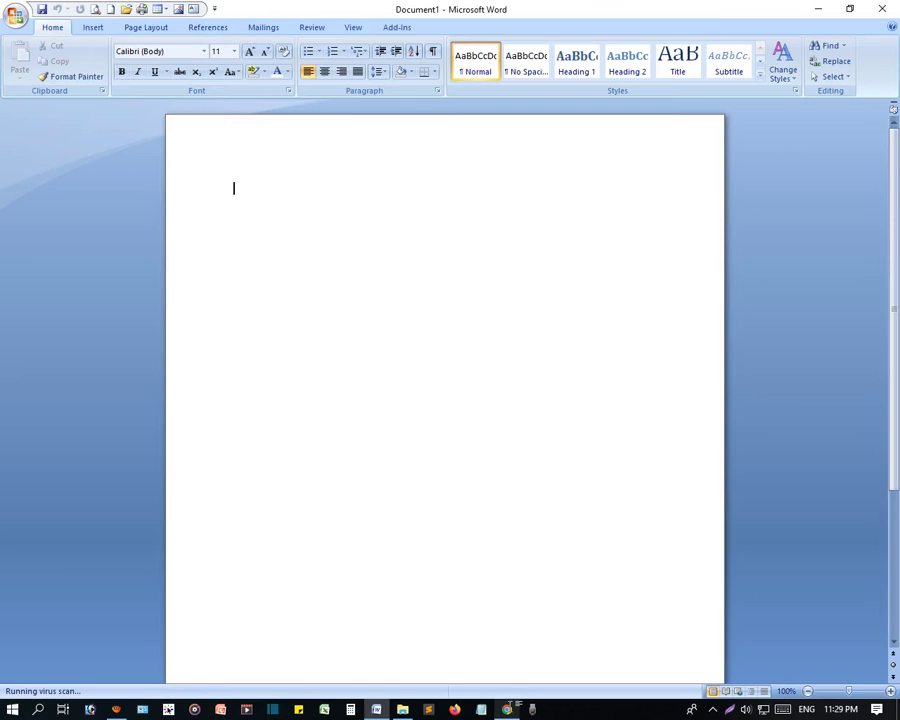
left_click(508, 710)
left_click(255, 241)
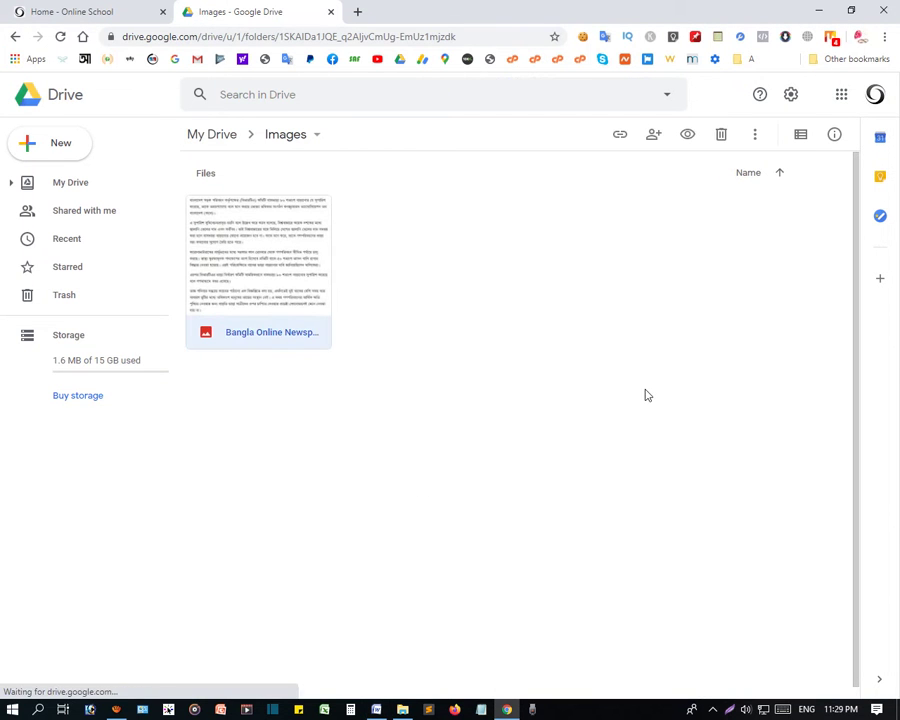
left_click(560, 306)
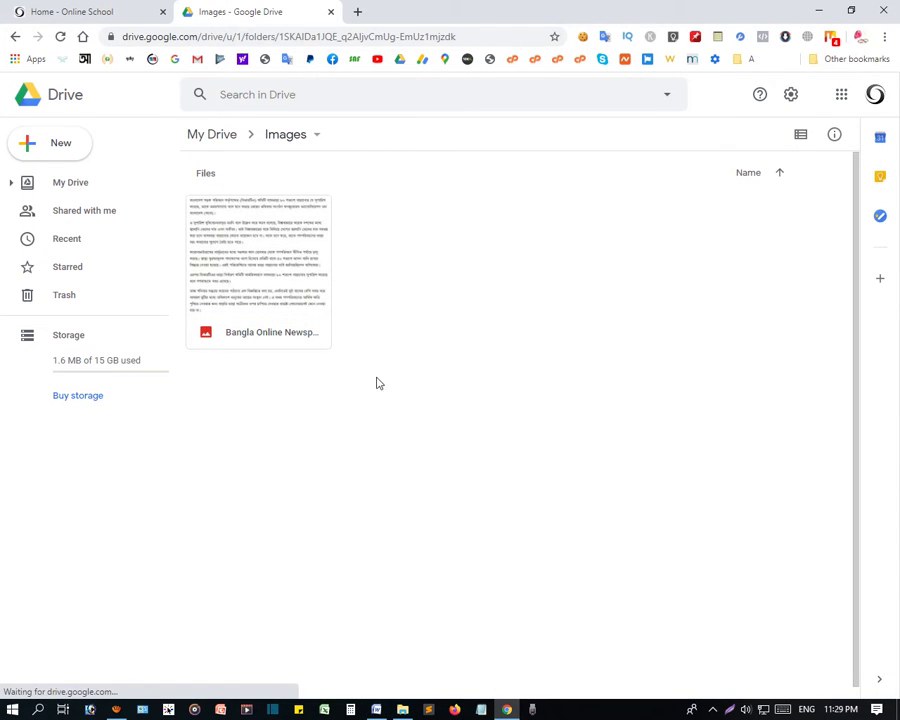
left_click(310, 289)
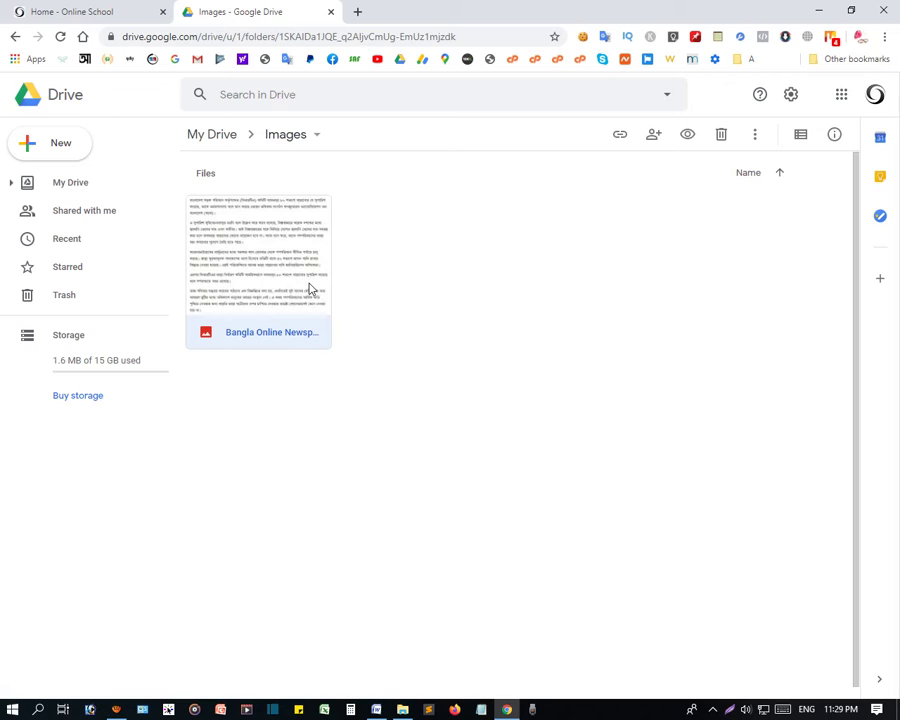
right_click(268, 248)
mouse_move(416, 297)
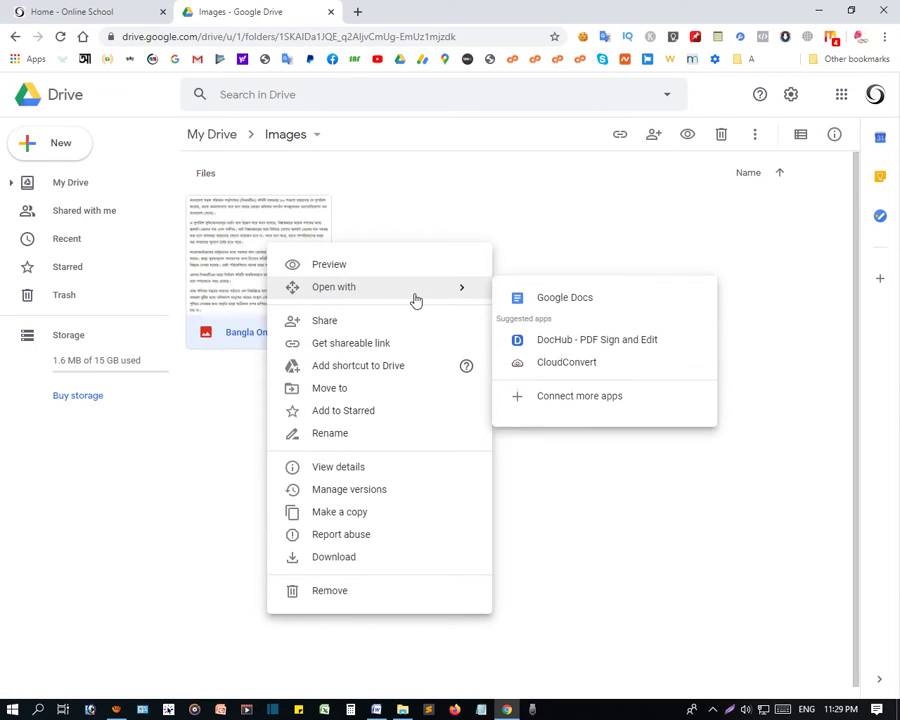
Open the newspaper image with Google Docs and scroll through the converted Bangla text
left_click(565, 300)
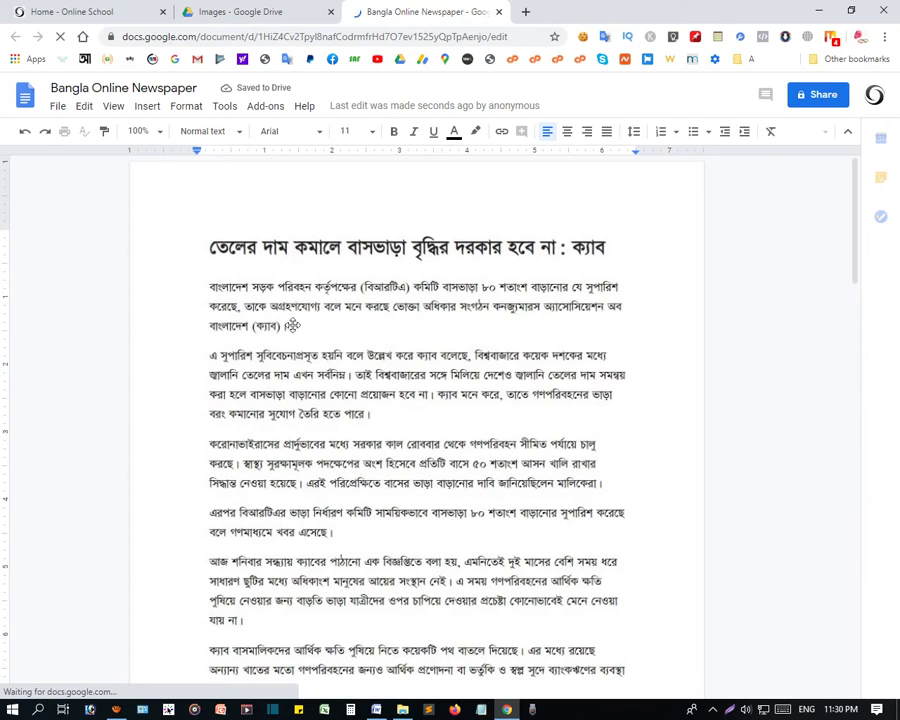
left_click(452, 352)
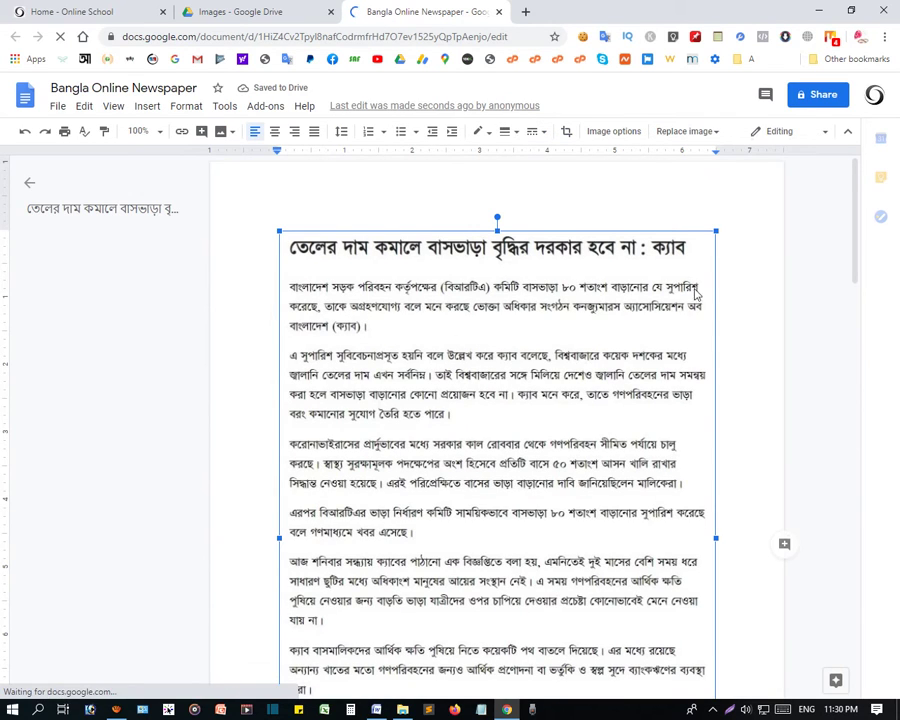
scroll(606, 356, "down", 2)
scroll(600, 316, "down", 2)
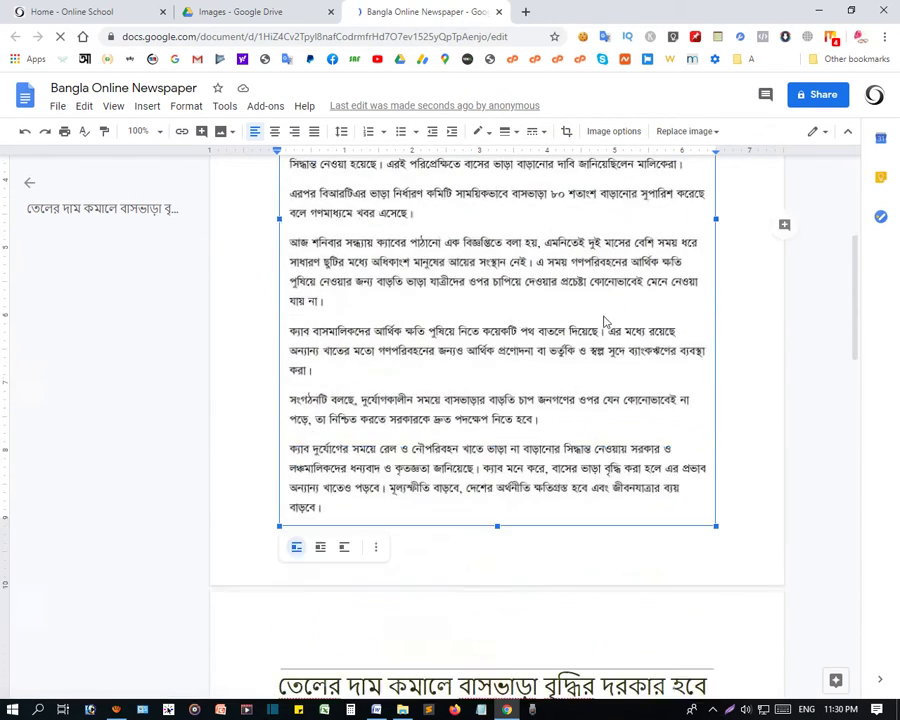
scroll(527, 388, "down", 5)
scroll(527, 388, "down", 5)
scroll(432, 430, "down", 2)
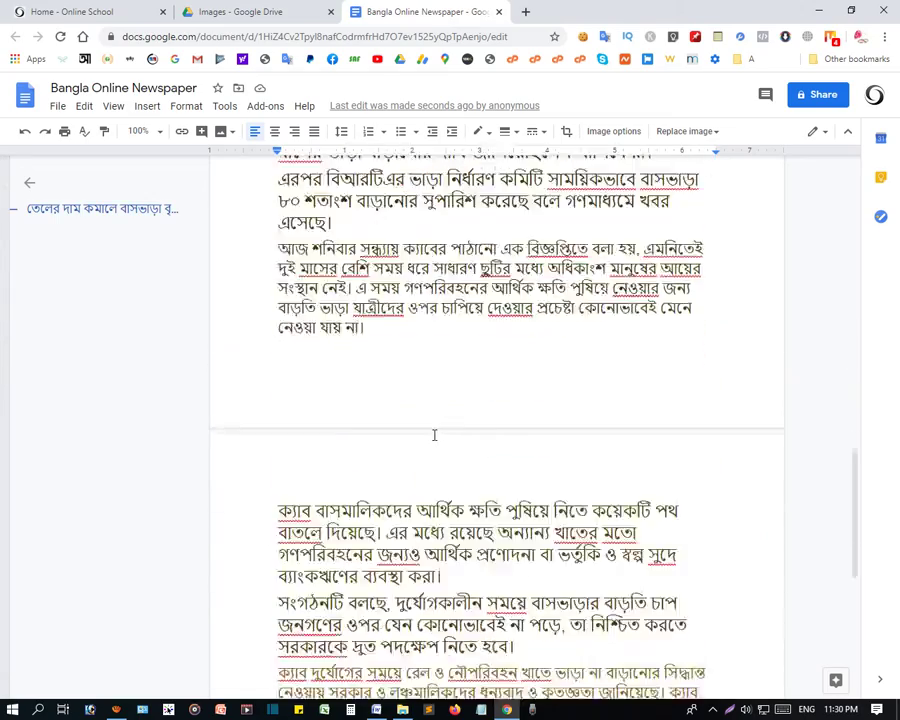
scroll(430, 414, "down", 4)
left_click(364, 365)
Review the article image and extracted text, then select the whole document with Ctrl+A
scroll(366, 362, "up", 3)
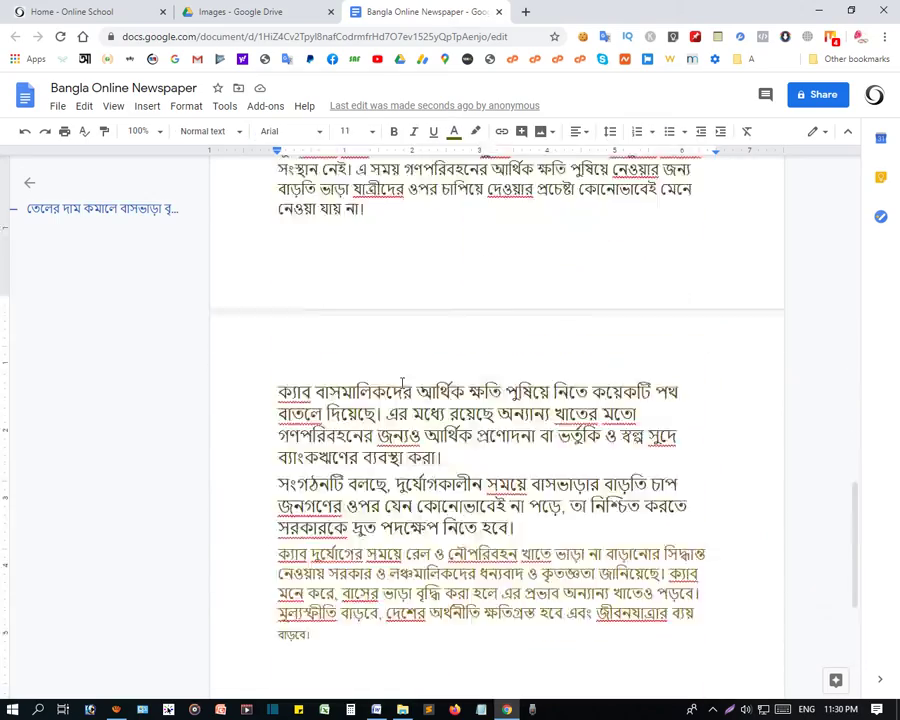
scroll(408, 460, "up", 3)
scroll(375, 565, "up", 5)
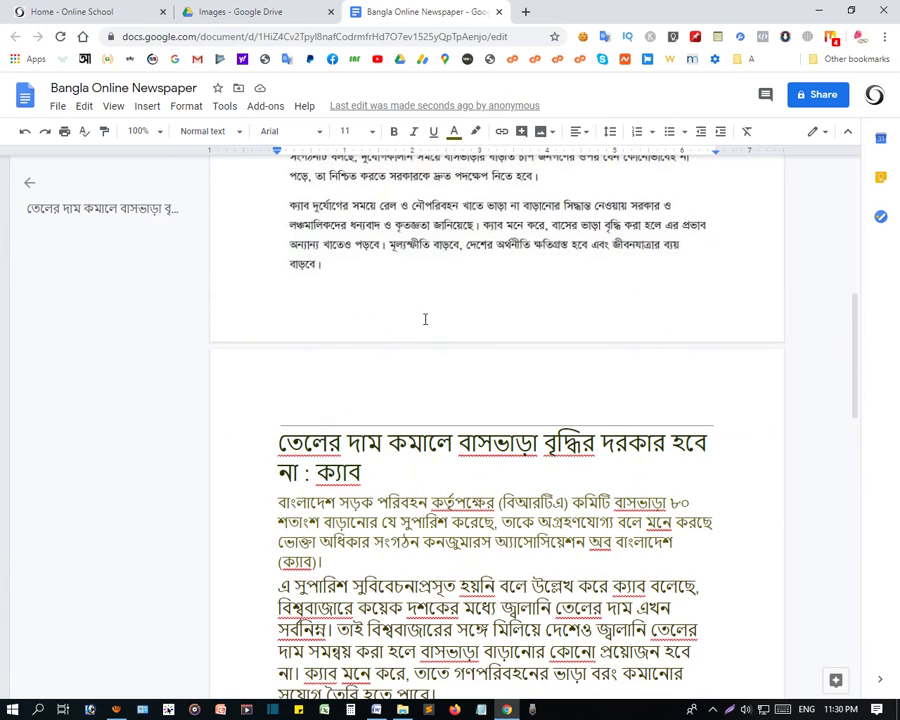
left_click(404, 271)
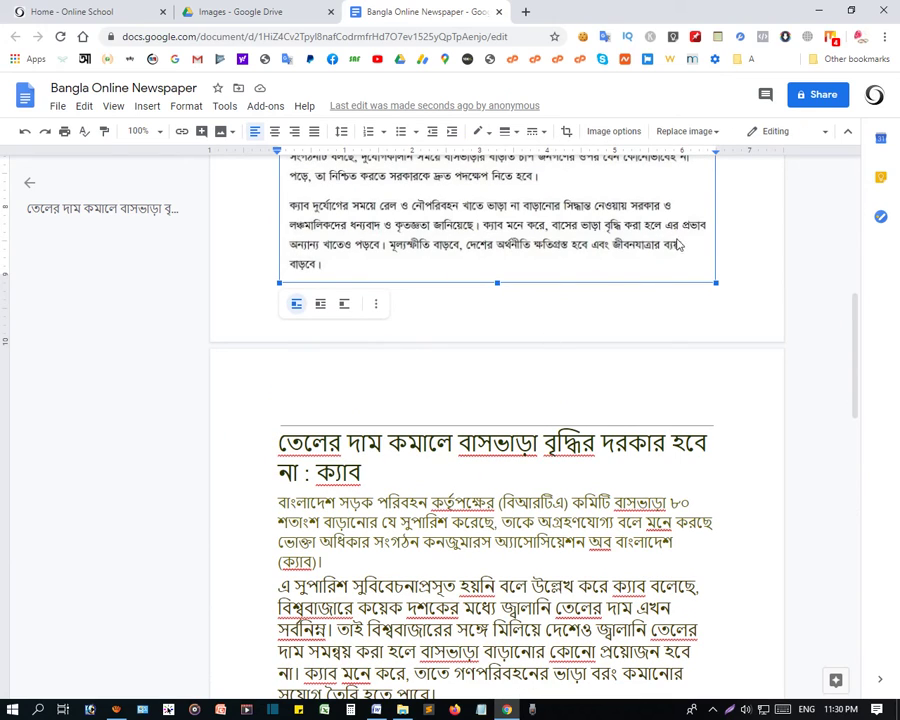
scroll(415, 510, "down", 6)
scroll(415, 510, "down", 5)
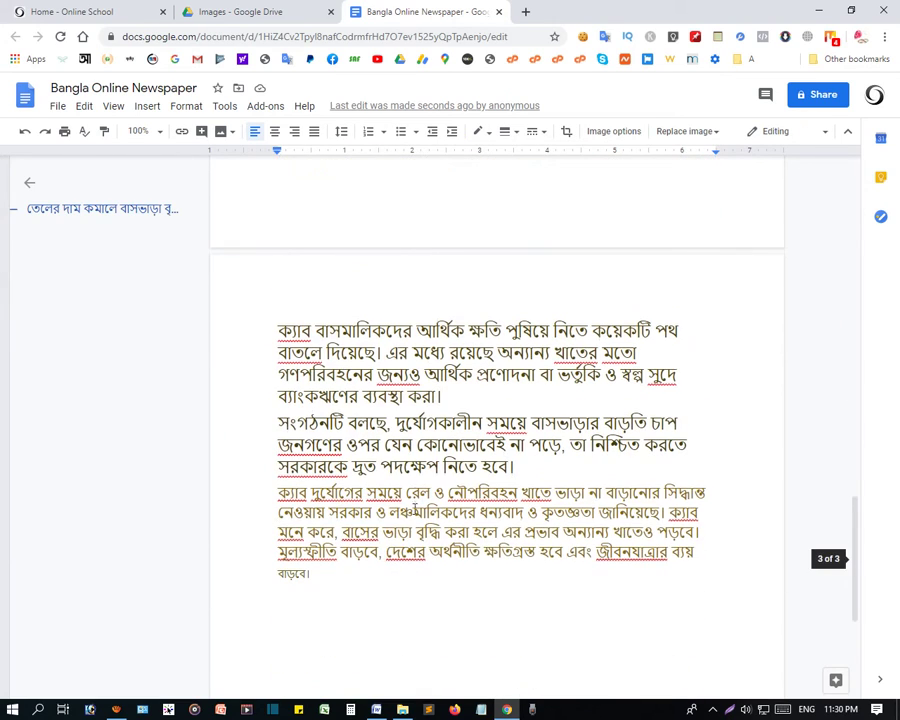
left_click(332, 573)
scroll(332, 568, "up", 4)
scroll(336, 568, "up", 4)
scroll(343, 568, "up", 3)
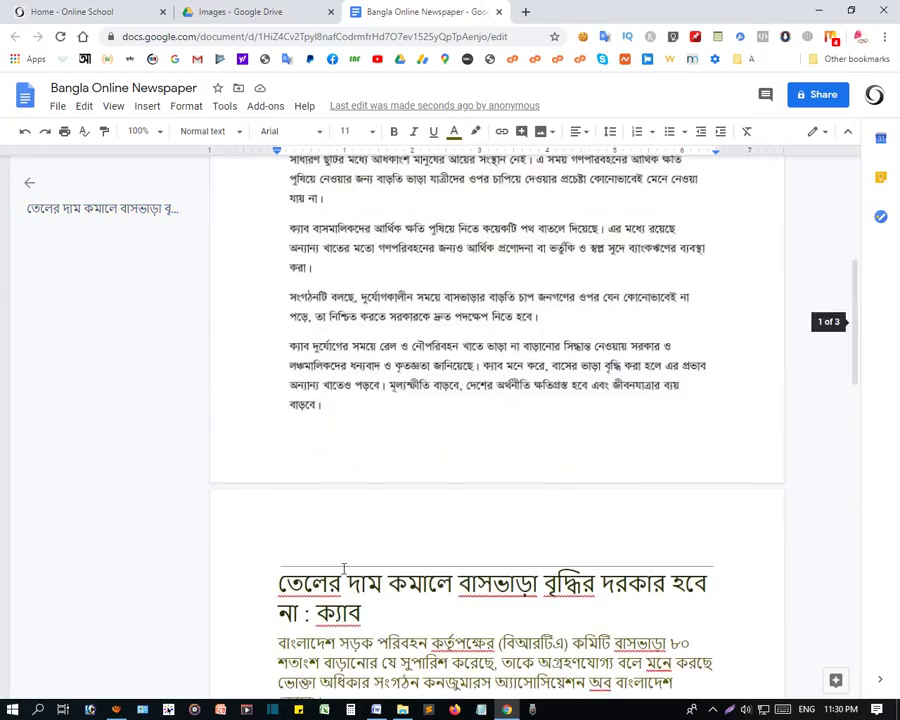
scroll(343, 568, "down", 5)
key("ctrl+a")
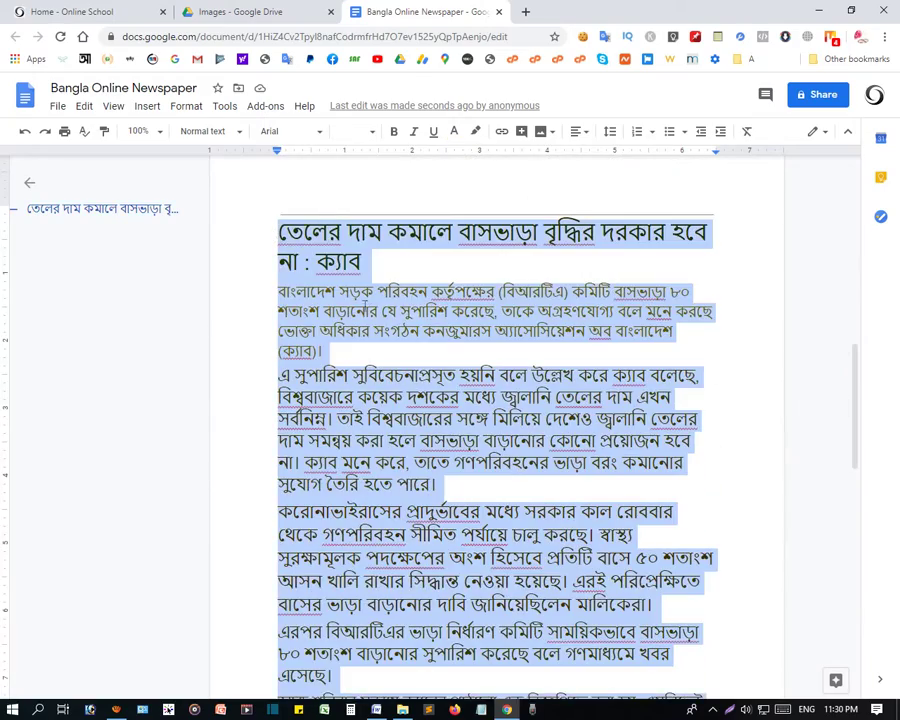
scroll(318, 352, "down", 3)
scroll(319, 353, "down", 4)
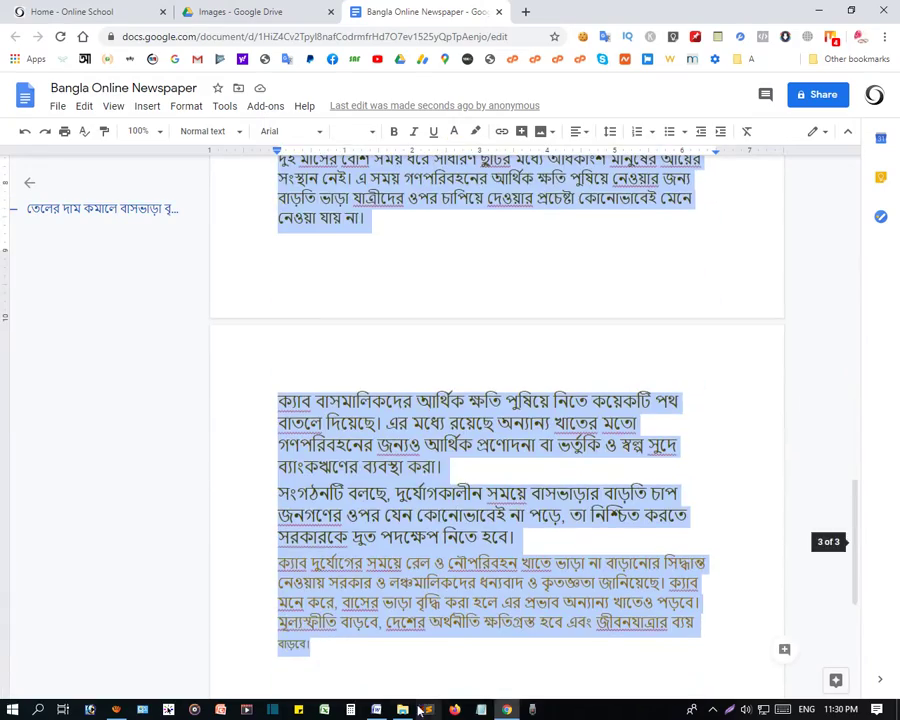
Paste the copied Bangla article into the blank Word document
left_click(385, 713)
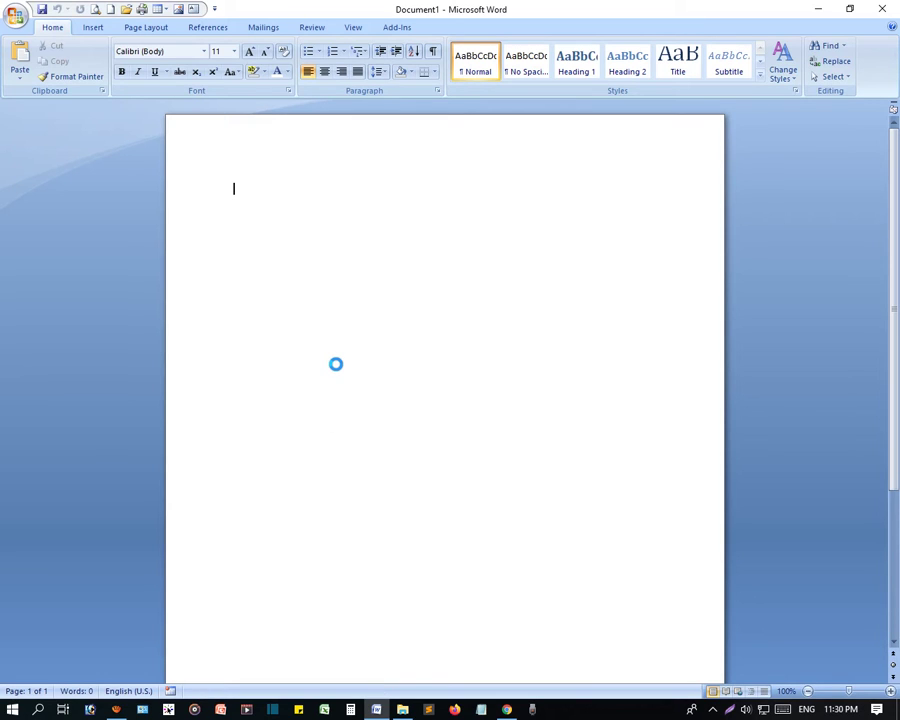
key("ctrl+v")
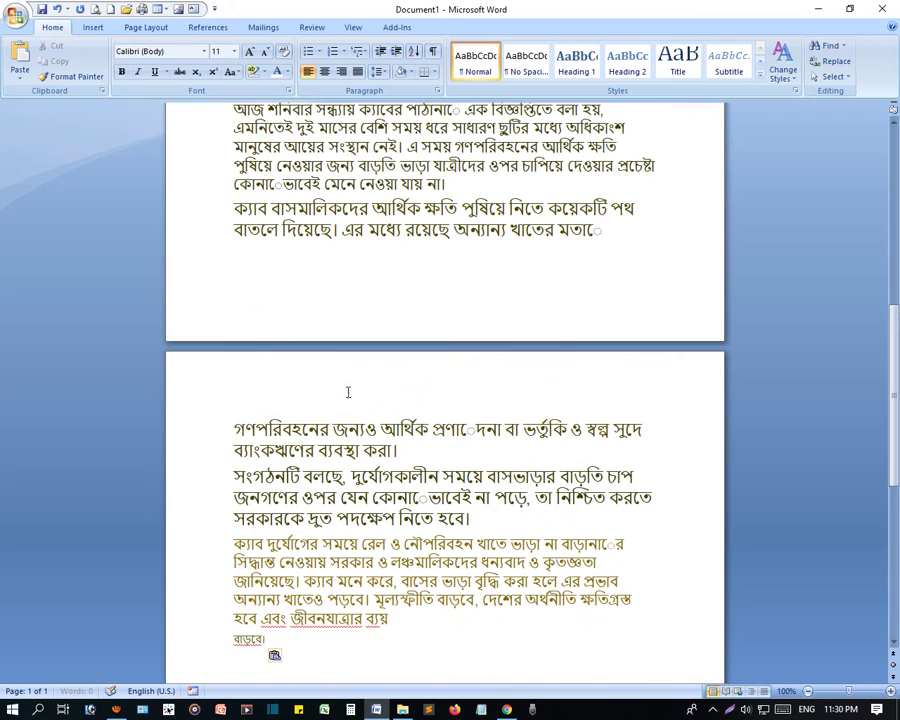
scroll(348, 392, "up", 4)
scroll(348, 392, "up", 6)
Select all the pasted text and set it to SolaimanLipi at size 16
key("ctrl+a")
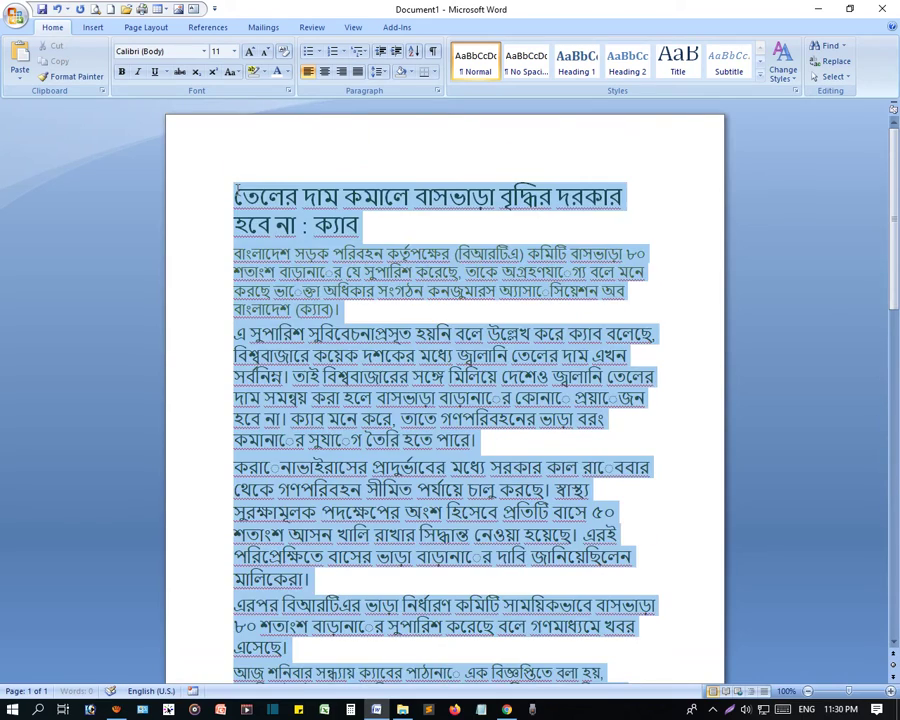
left_click(205, 51)
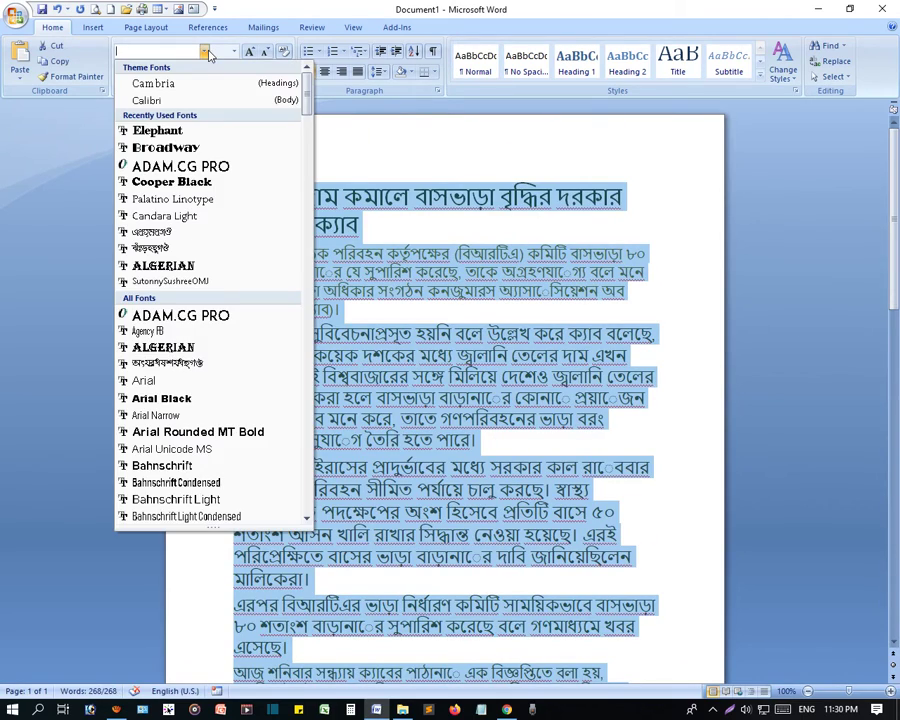
left_click(207, 52)
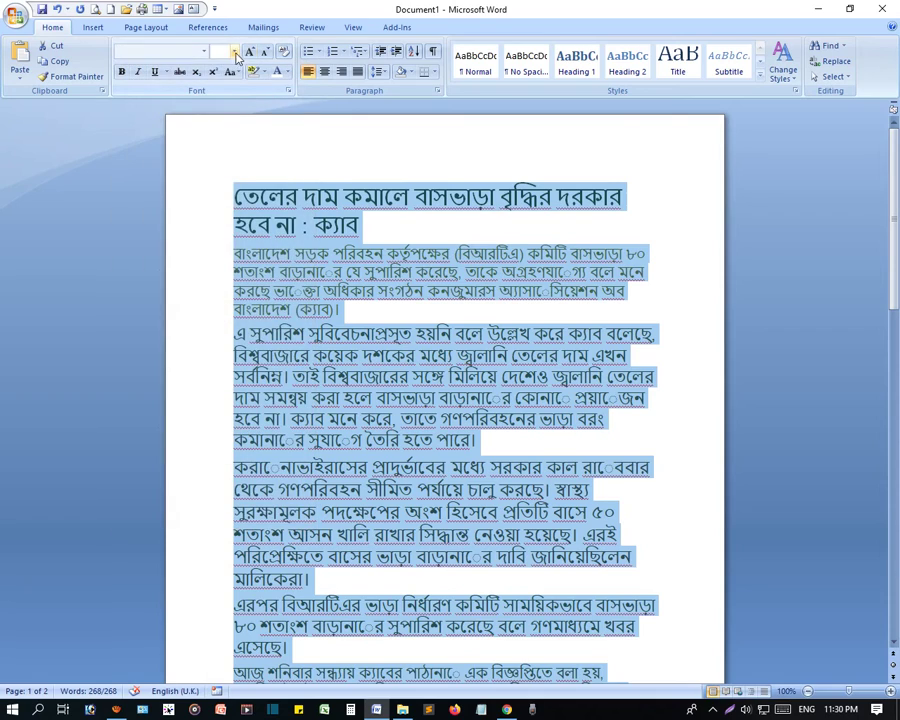
left_click(233, 51)
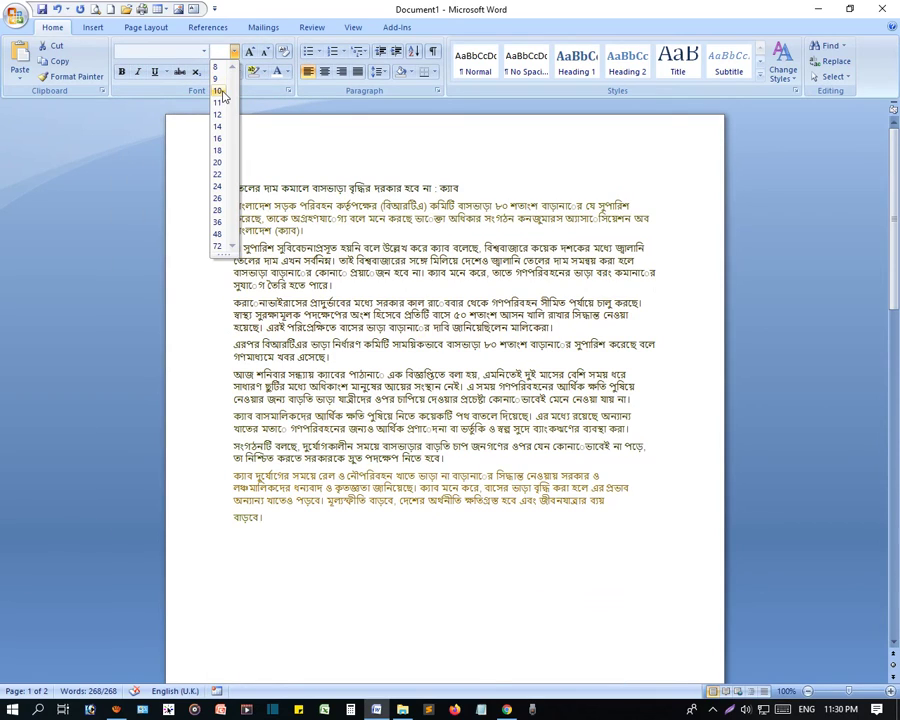
left_click(220, 139)
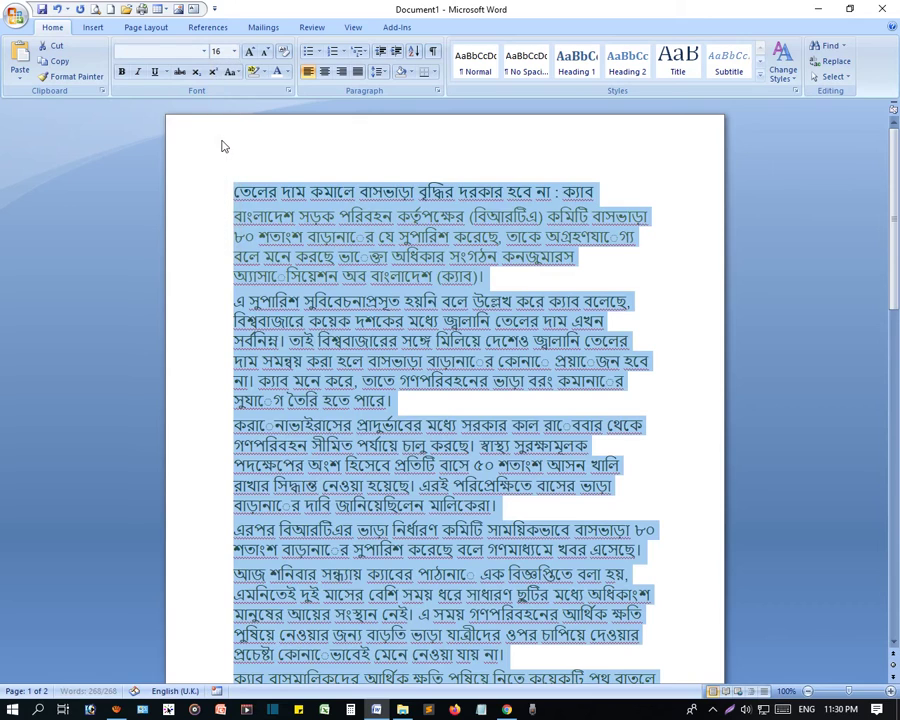
left_click(189, 51)
type("SolaimanLipi")
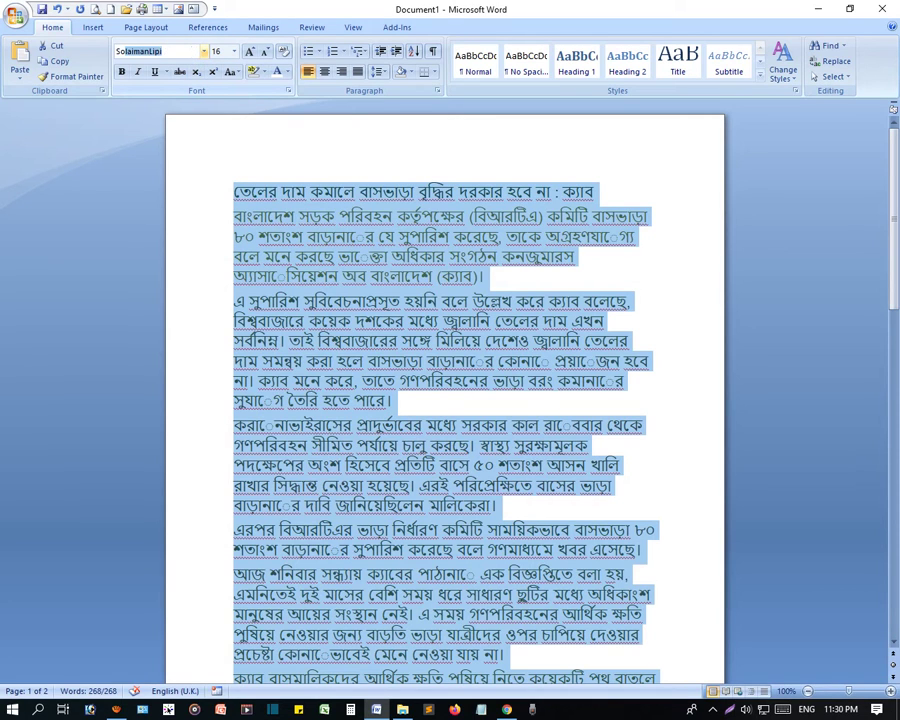
key("Return")
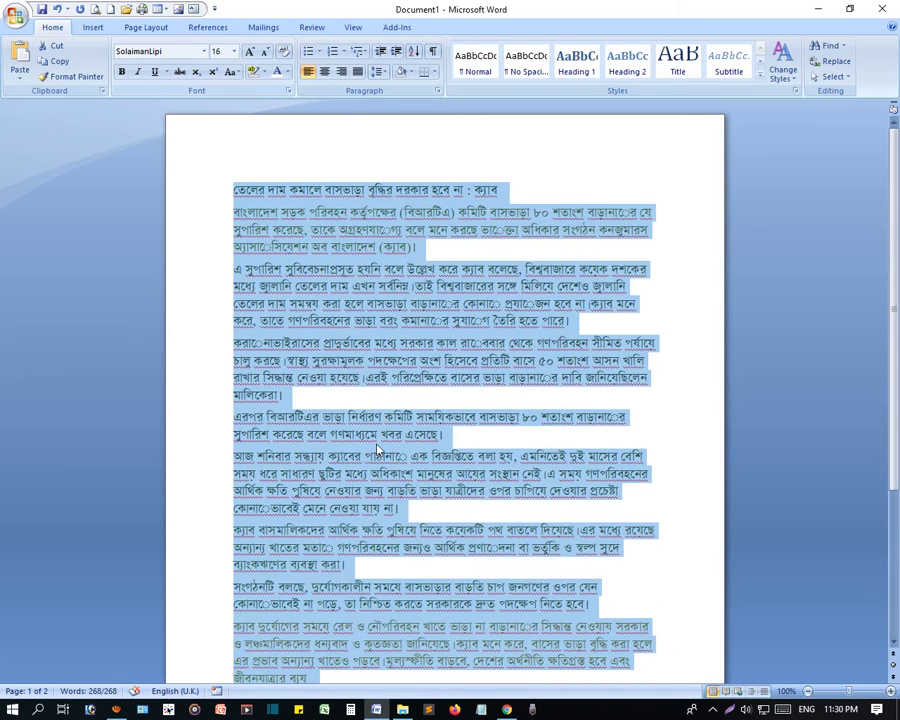
Check the restyled paragraphs, title and words, then select the whole document again
left_click(367, 427)
left_click_drag(257, 288, 618, 492)
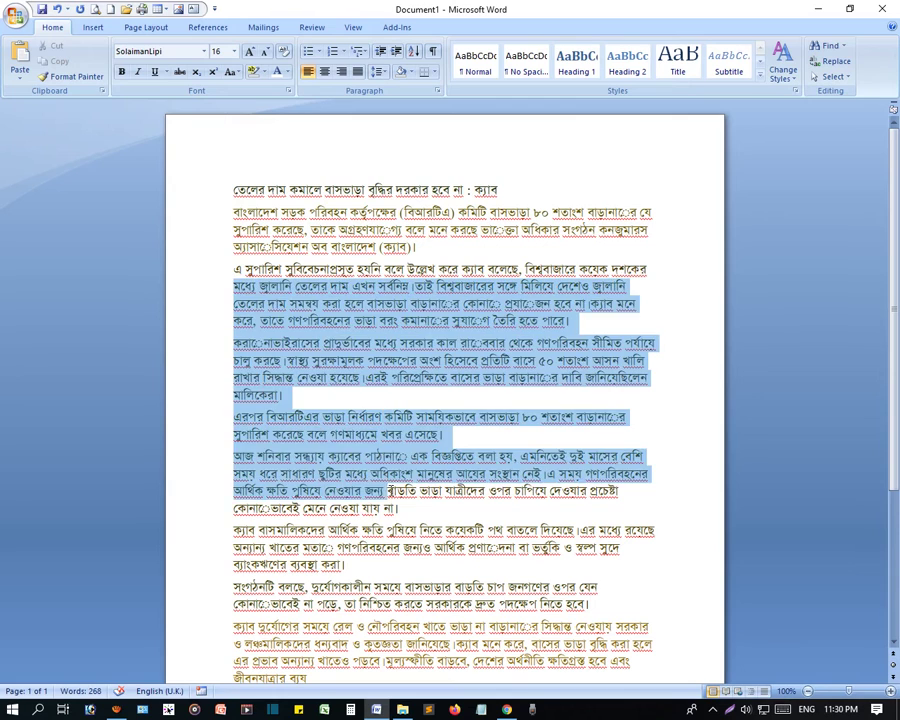
left_click(430, 604)
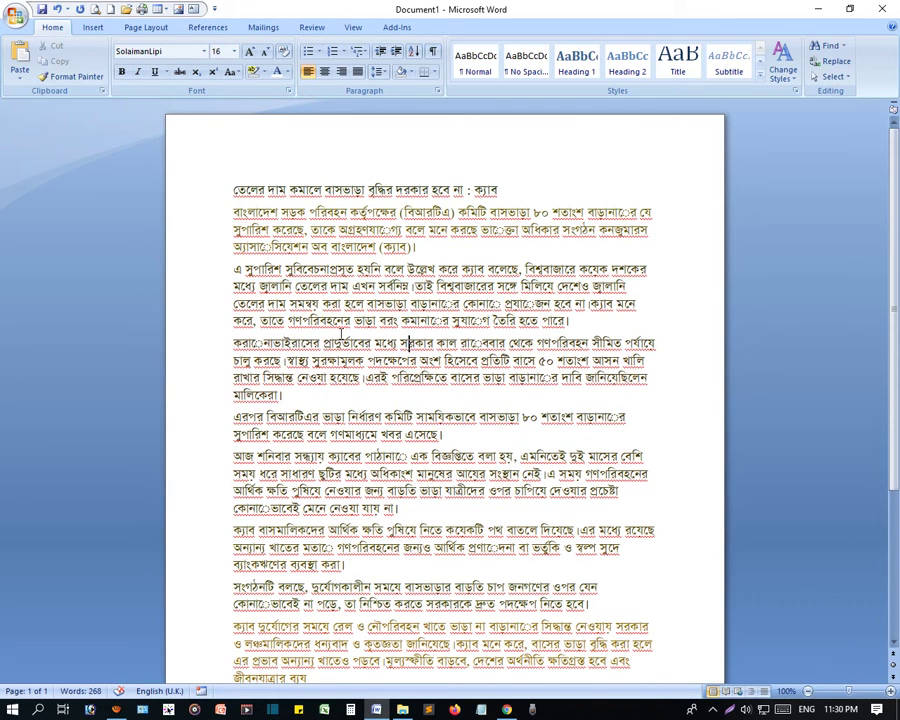
left_click_drag(234, 190, 497, 190)
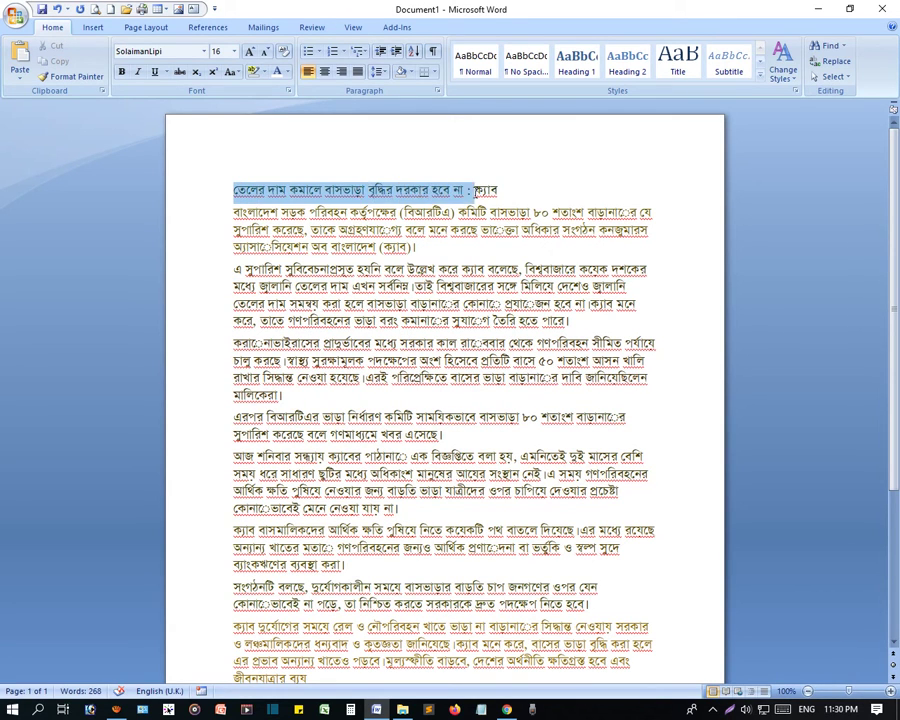
left_click(507, 343)
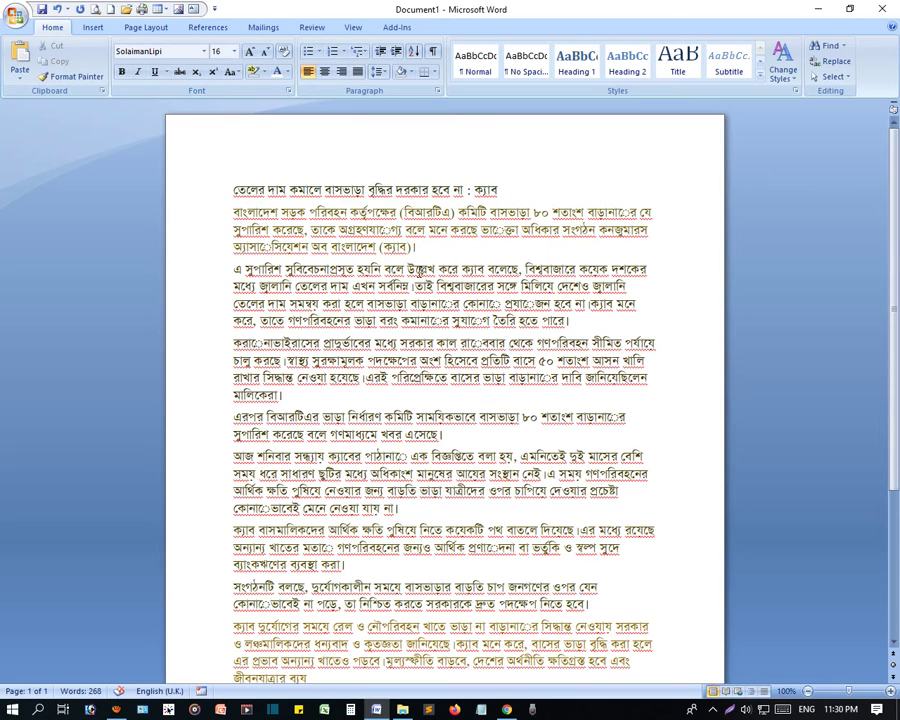
double_click(363, 229)
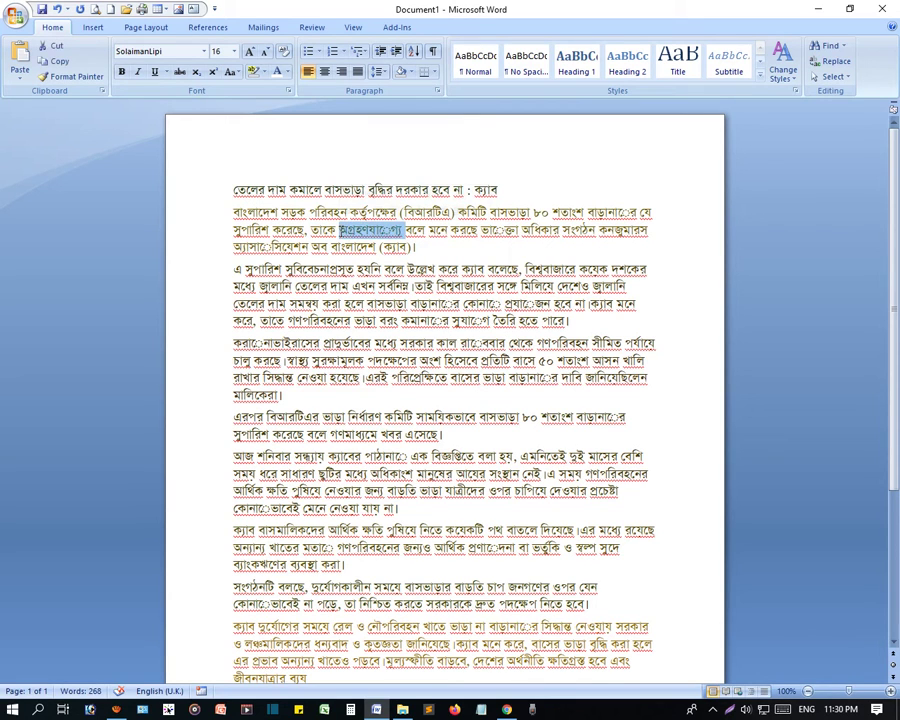
left_click(430, 268)
scroll(314, 470, "down", 3)
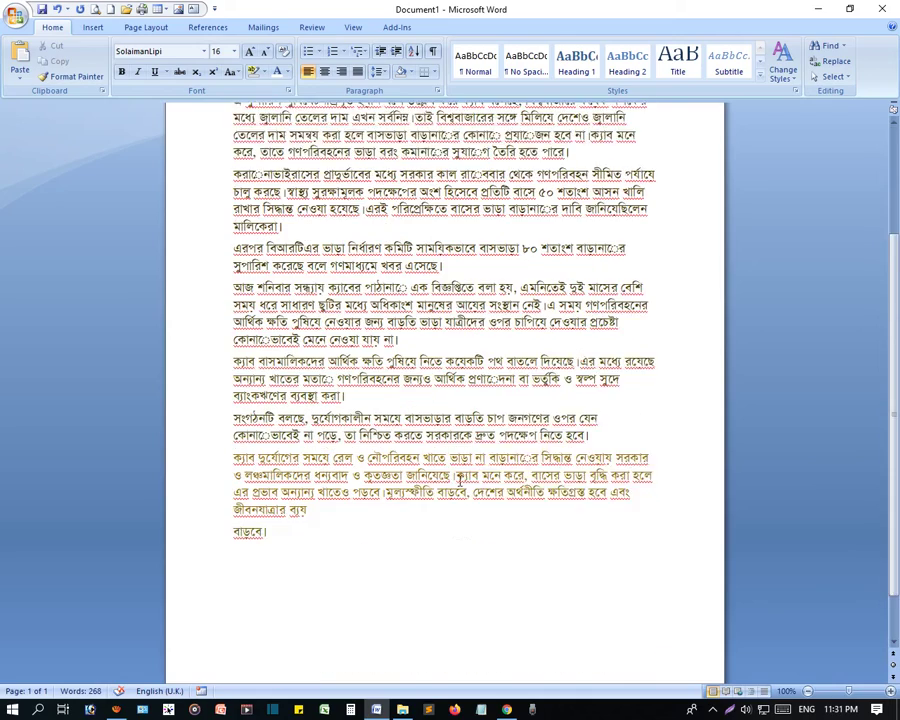
scroll(314, 470, "down", 1)
scroll(307, 469, "up", 4)
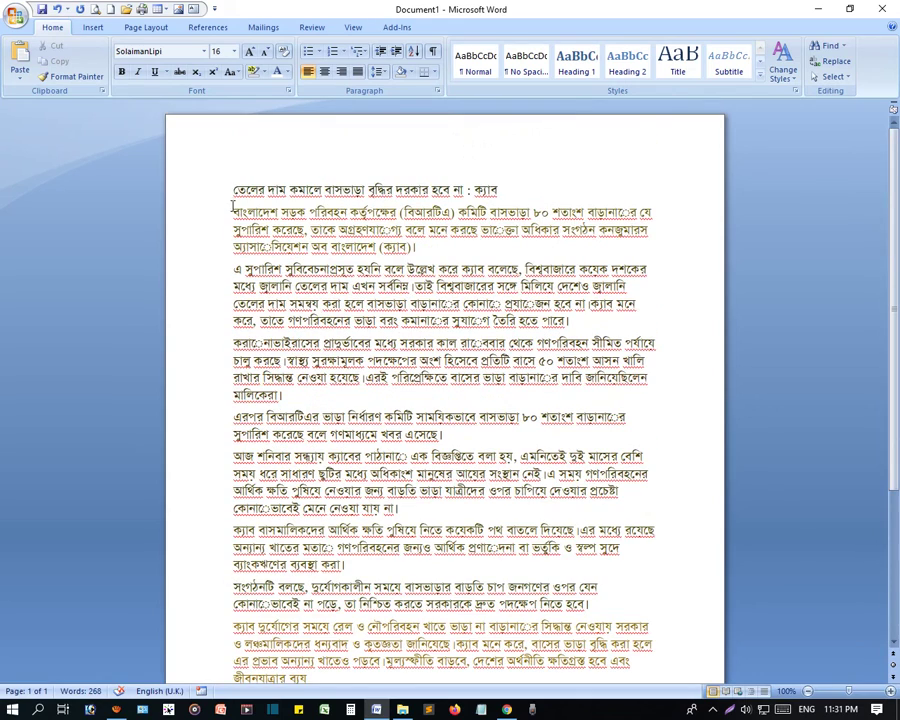
key("ctrl+a")
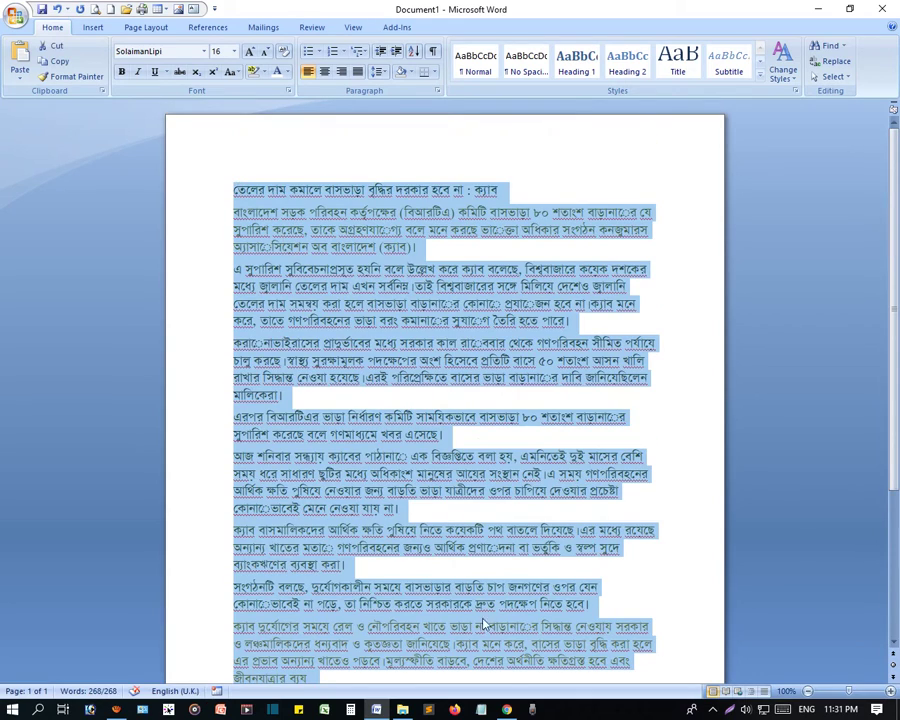
Back in Chrome, load the Bangla converter site in a new tab by searching 'bangla'
left_click(484, 624)
right_click(507, 709)
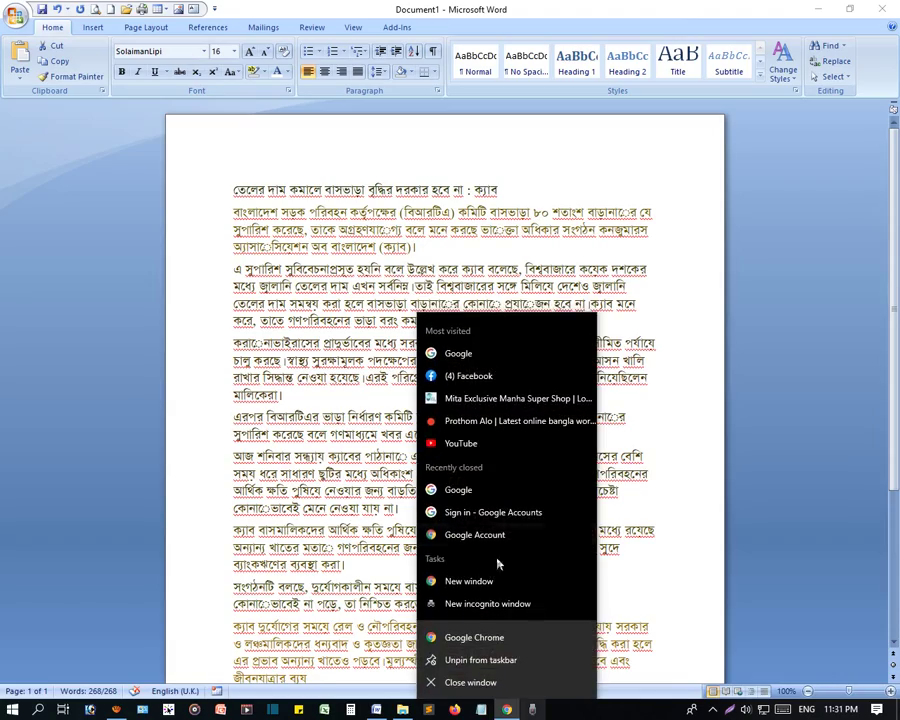
key("ctrl+a")
key("alt+Tab")
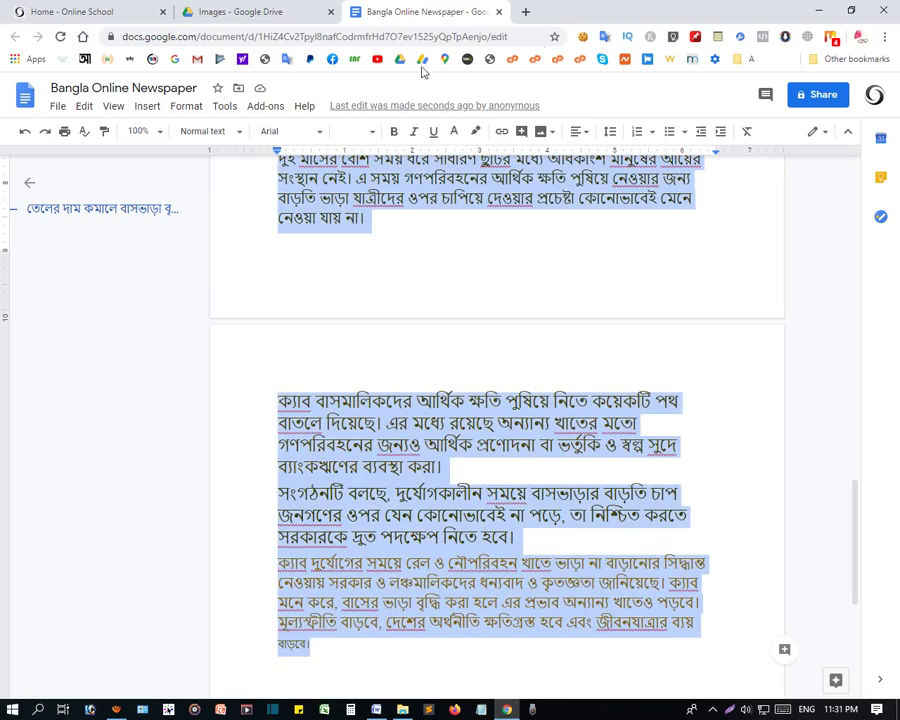
left_click(530, 13)
type("b")
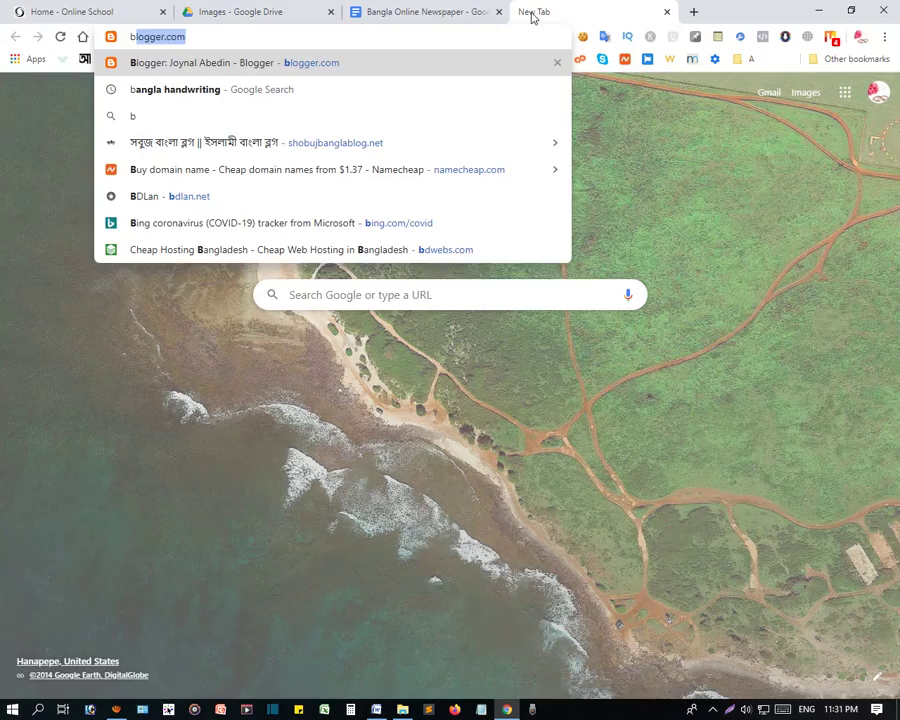
type("angla")
key("Return")
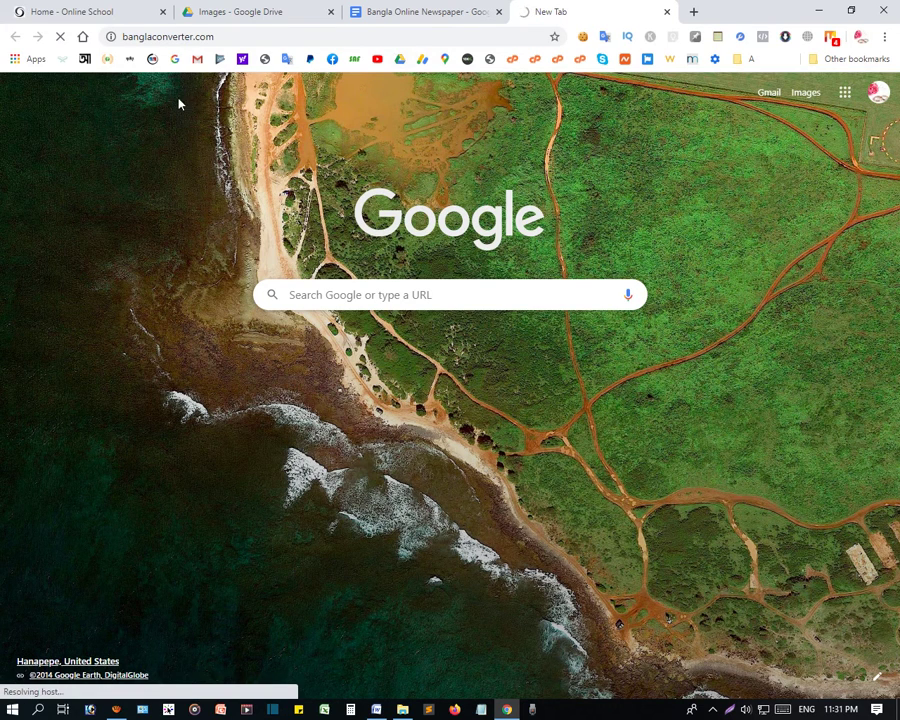
Close the Bangla Online Newspaper Docs tab and return to the Drive Images folder
left_click(403, 11)
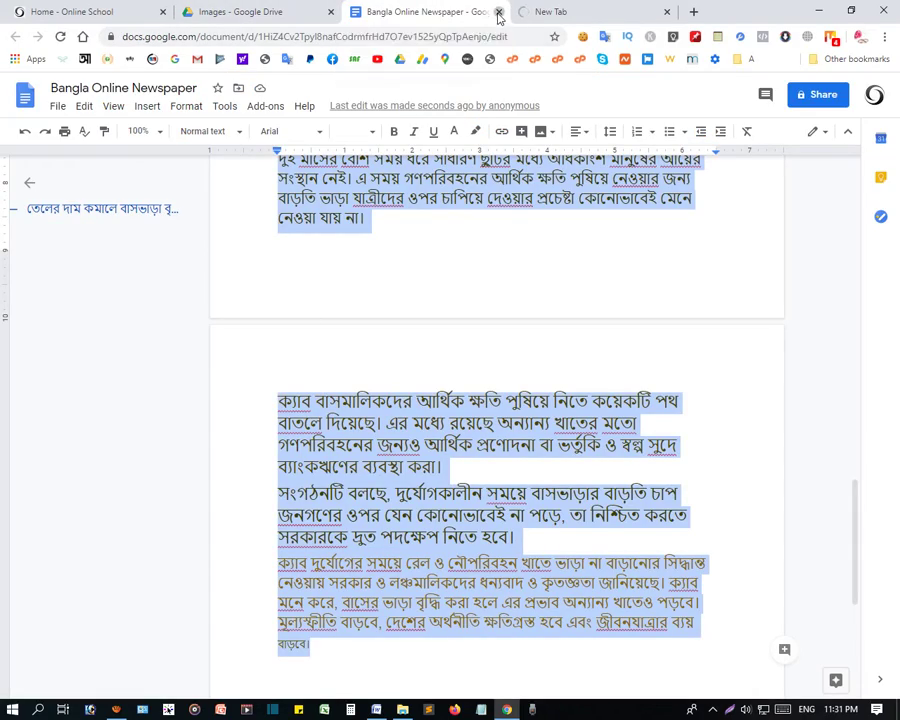
left_click(498, 12)
left_click(280, 7)
Check the newspaper files in Drive, retry loading the Bangla converter tab, then return to Drive
left_click(578, 488)
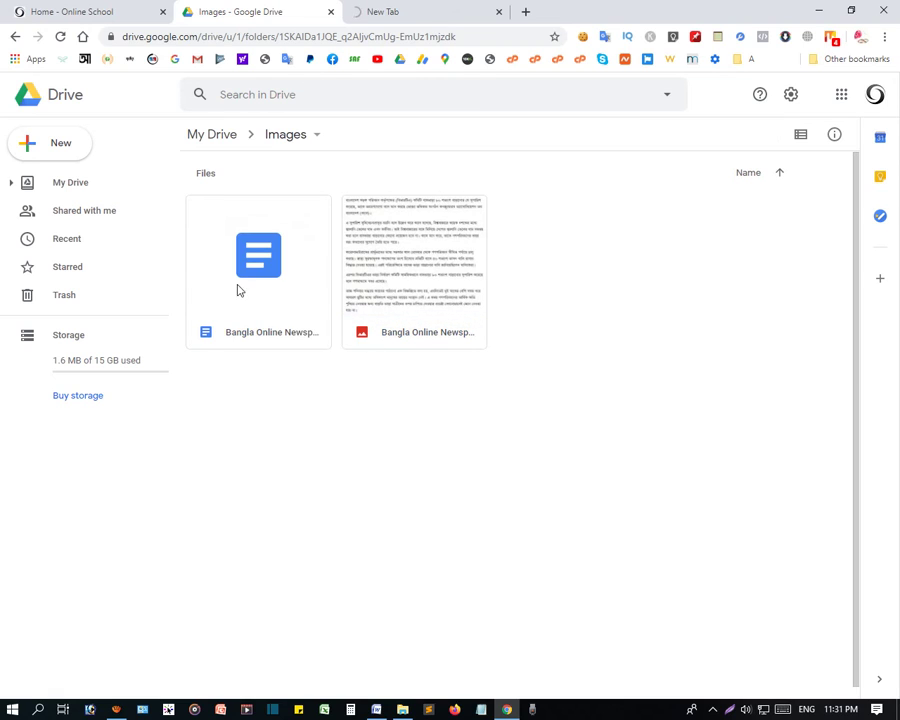
left_click(231, 284)
left_click(380, 301)
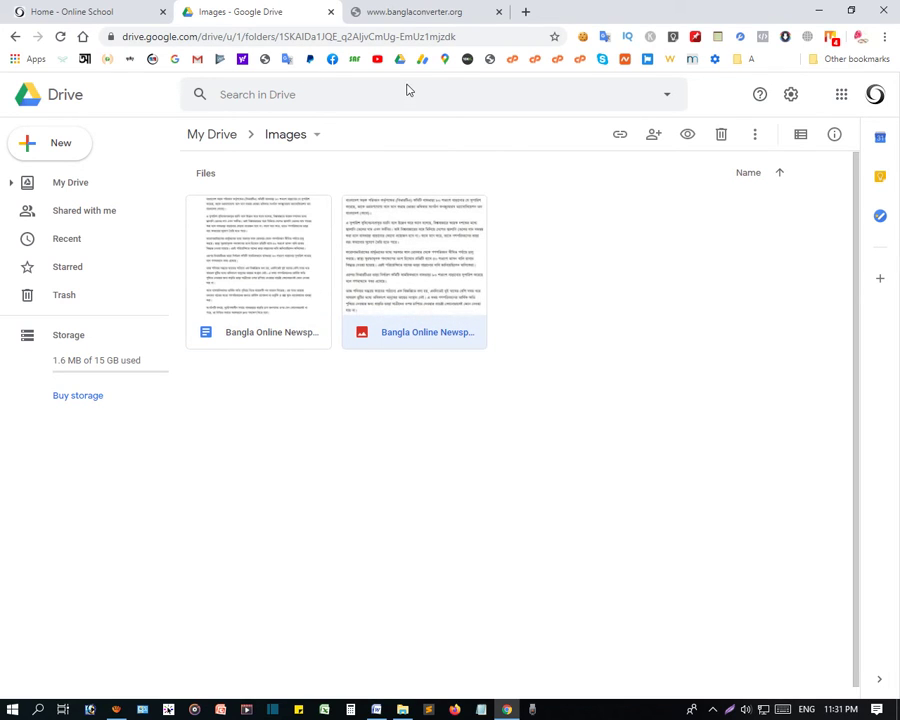
left_click(233, 287)
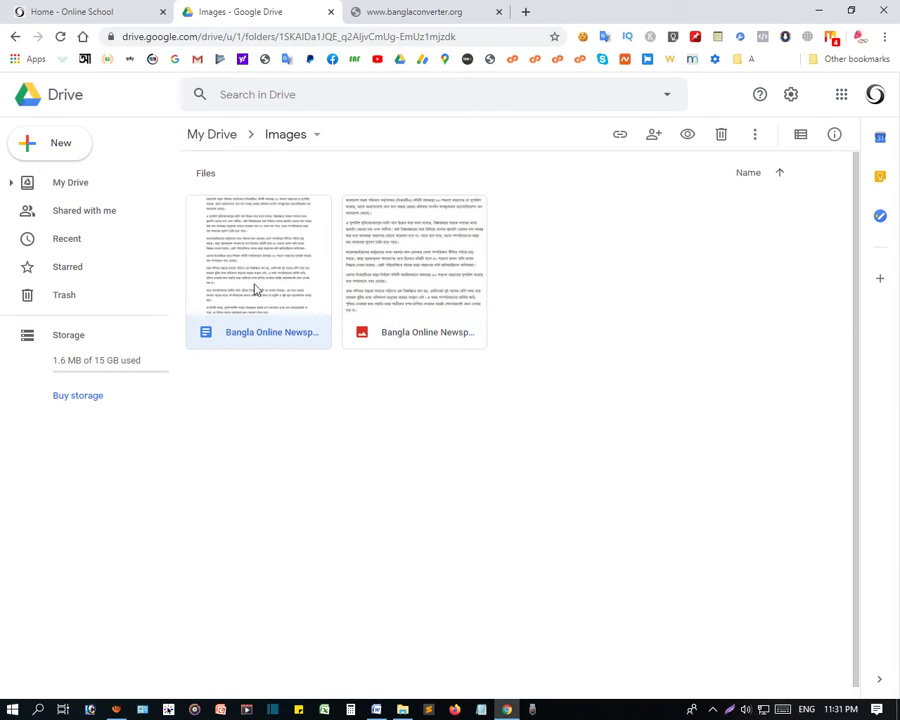
left_click(408, 20)
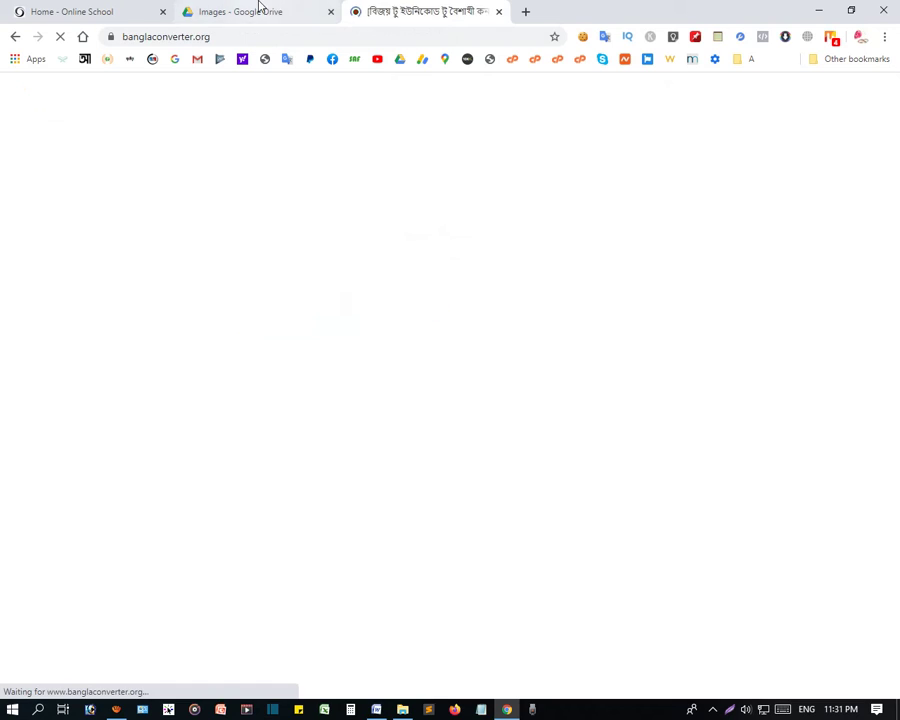
left_click(260, 8)
left_click(420, 11)
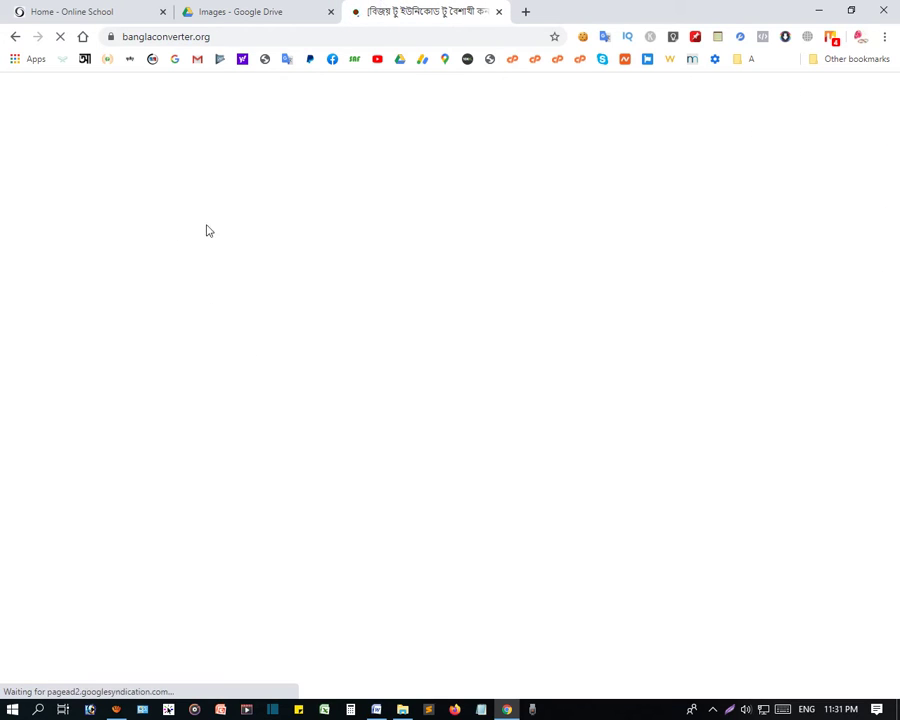
left_click(294, 13)
left_click(390, 12)
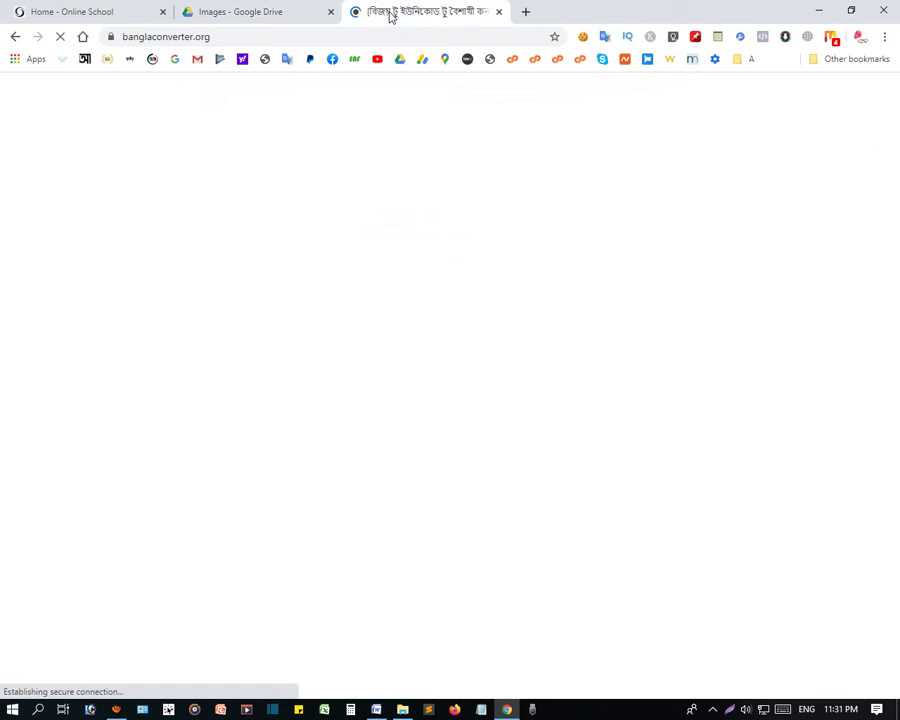
left_click(262, 16)
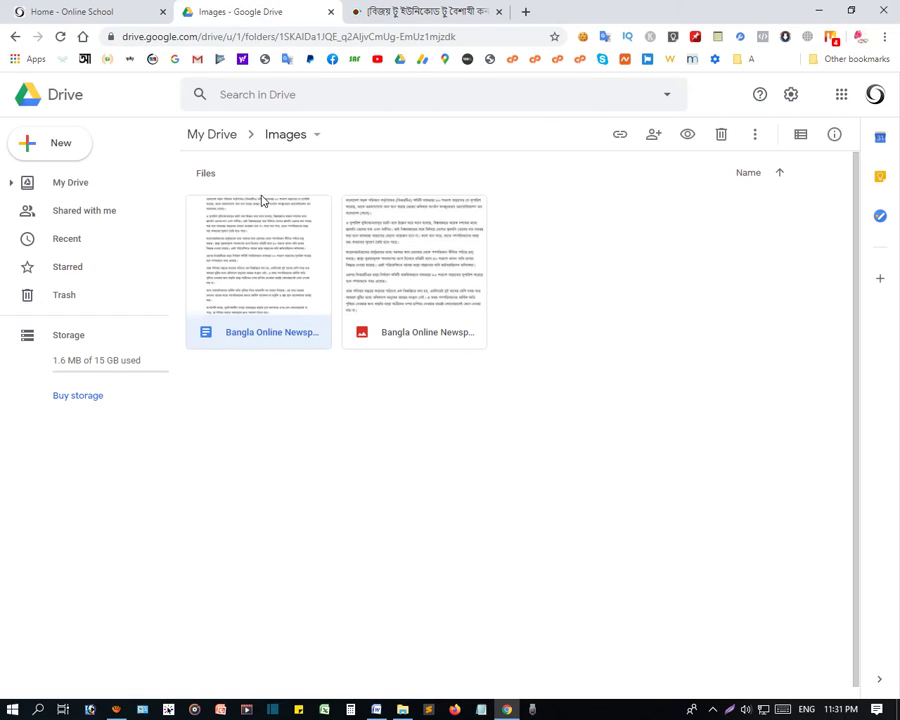
Upload Banlga Handwriting Sample (1).jpg and open it with Google Docs
left_click(58, 145)
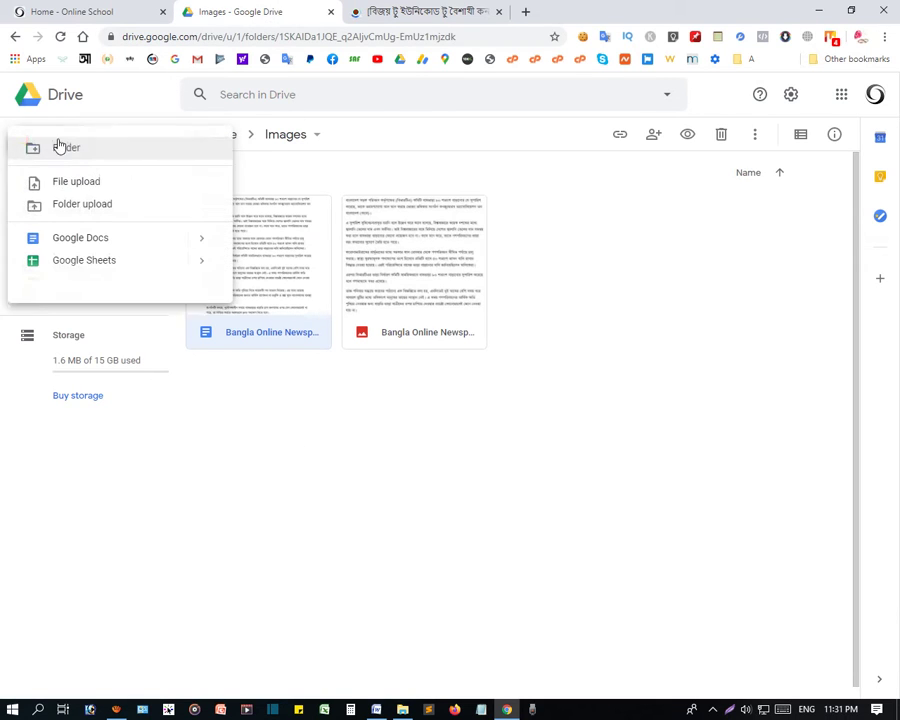
left_click(87, 188)
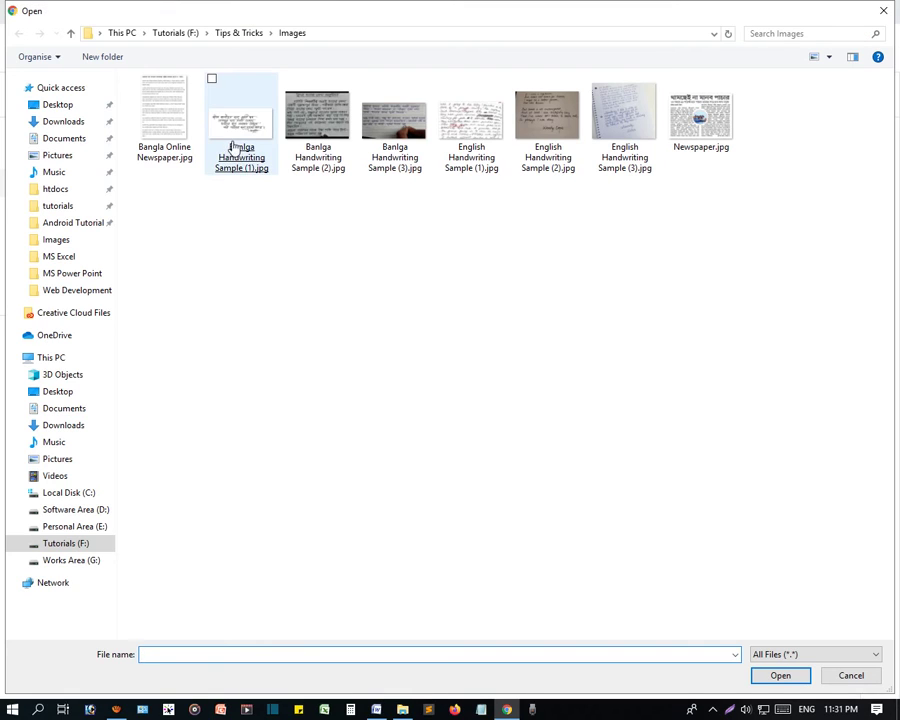
double_click(232, 147)
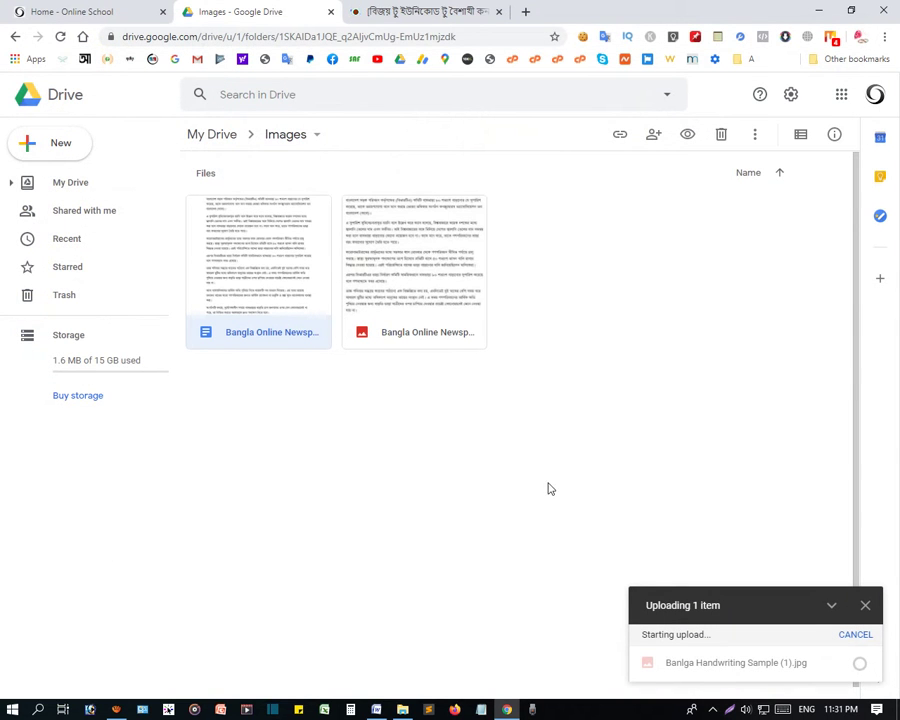
left_click(553, 285)
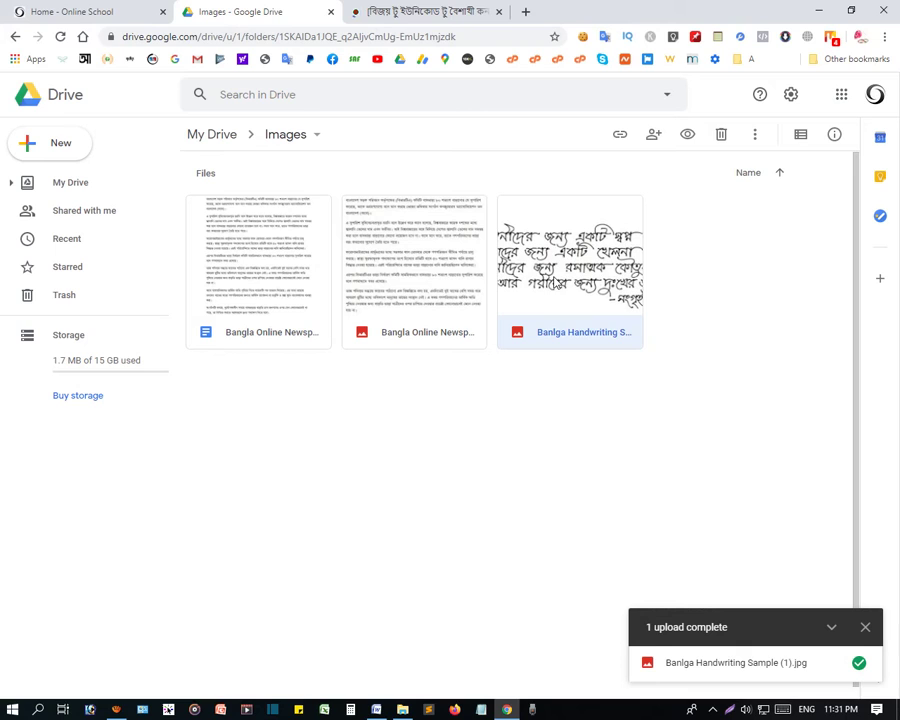
right_click(553, 265)
mouse_move(743, 306)
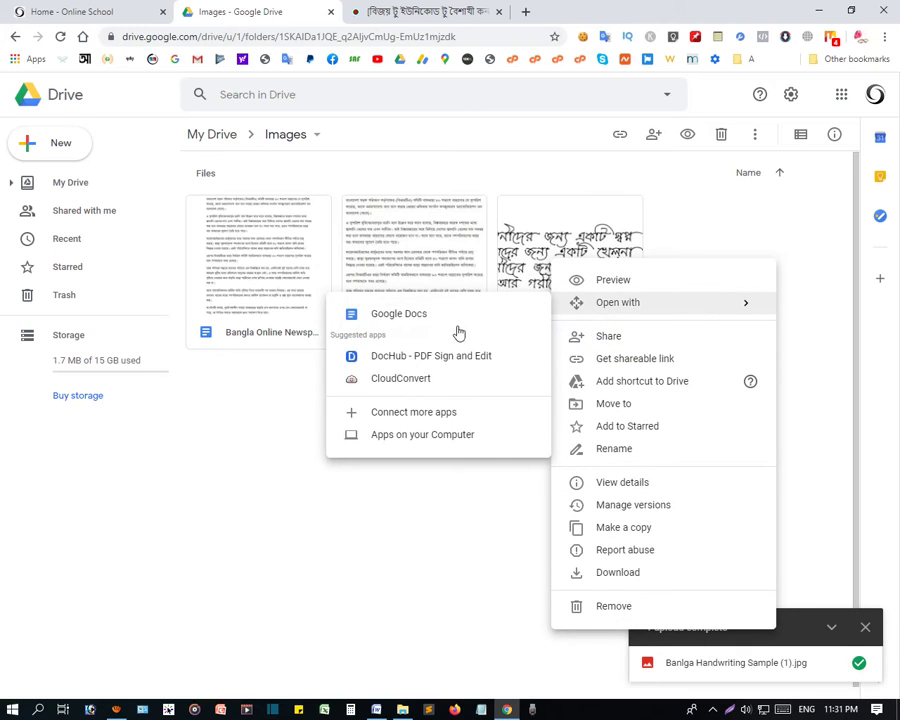
left_click(411, 316)
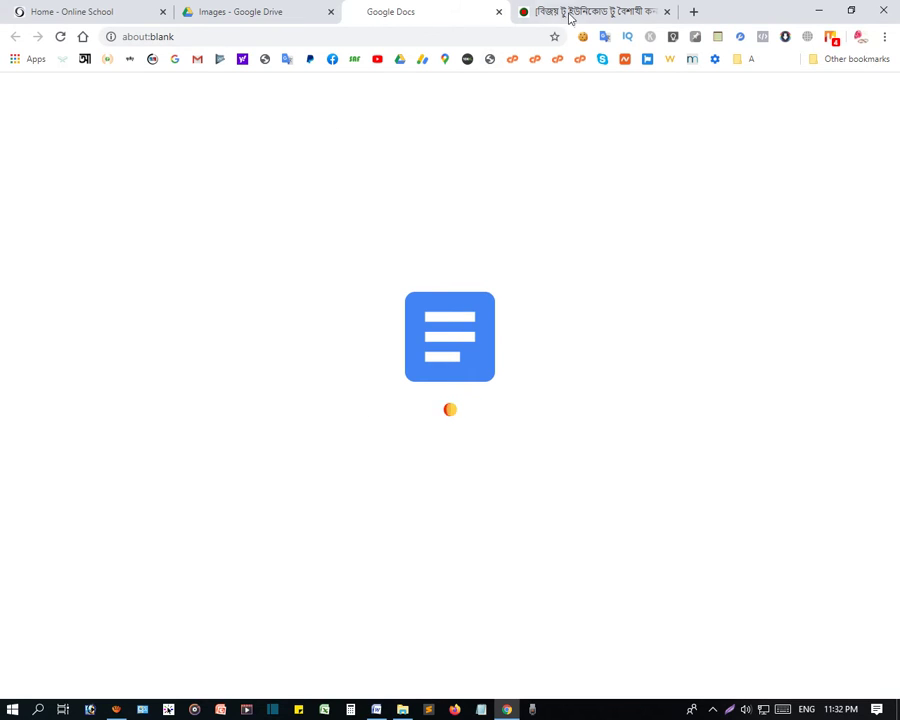
Clear the old converted text from the upper Bijoy box on banglaconverter.org
left_click(584, 8)
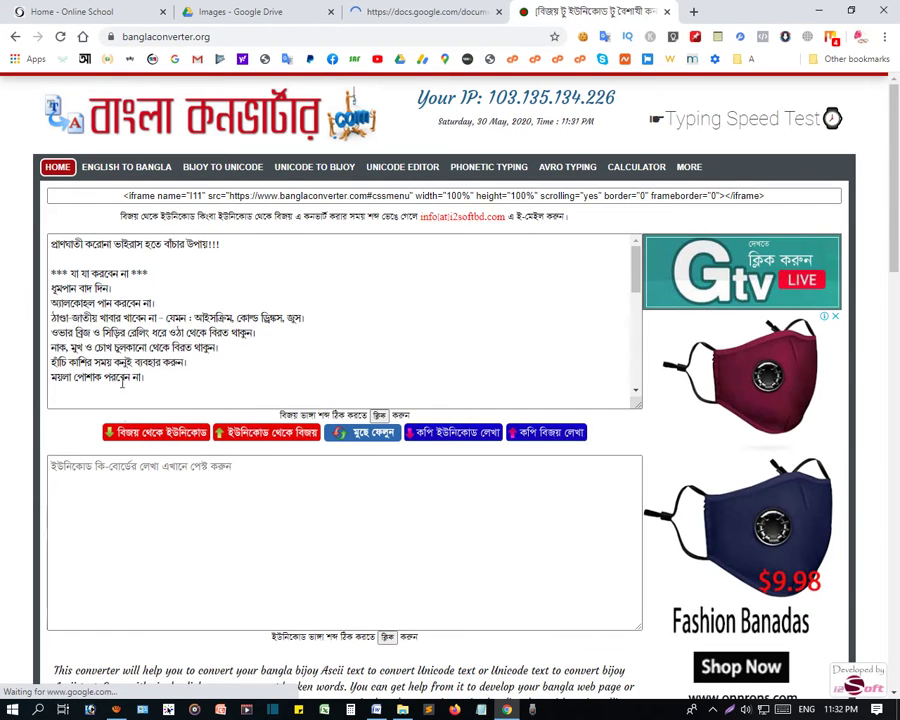
left_click(101, 262)
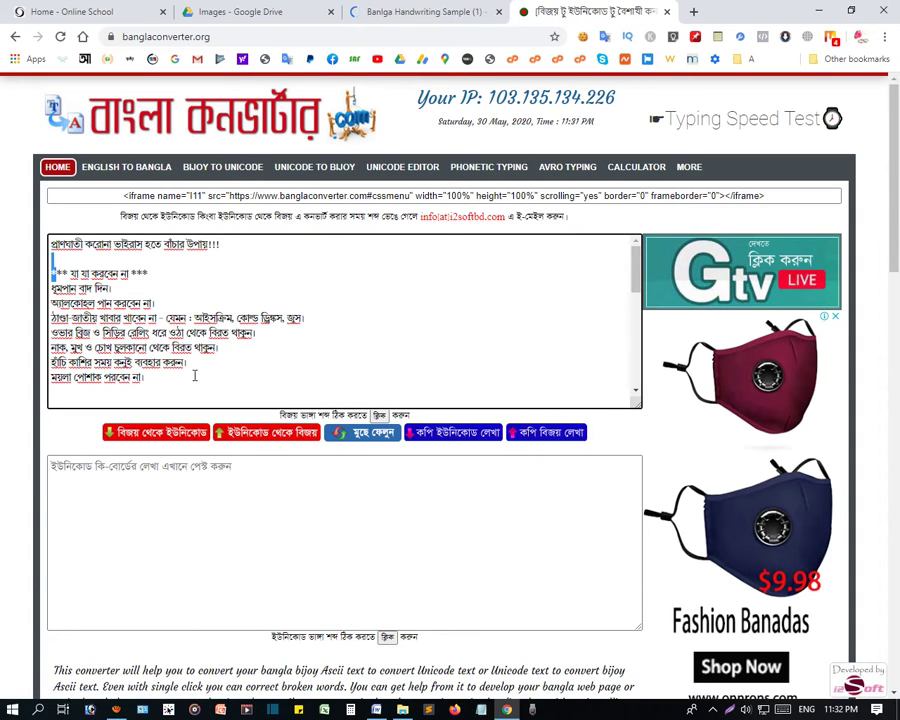
left_click_drag(195, 375, 20, 242)
key("BackSpace")
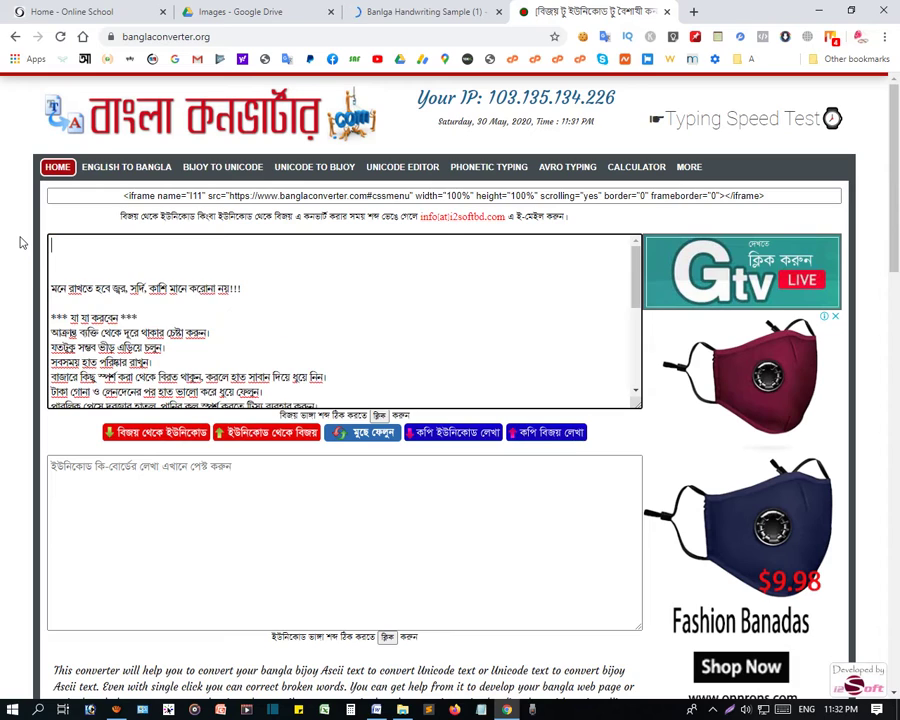
key("ctrl+a")
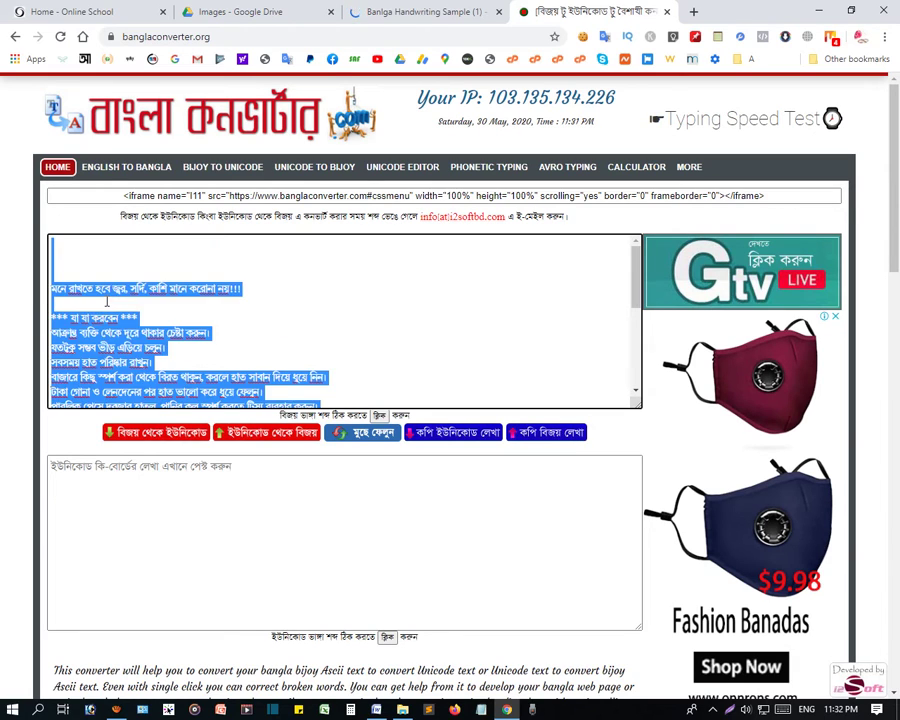
key("BackSpace")
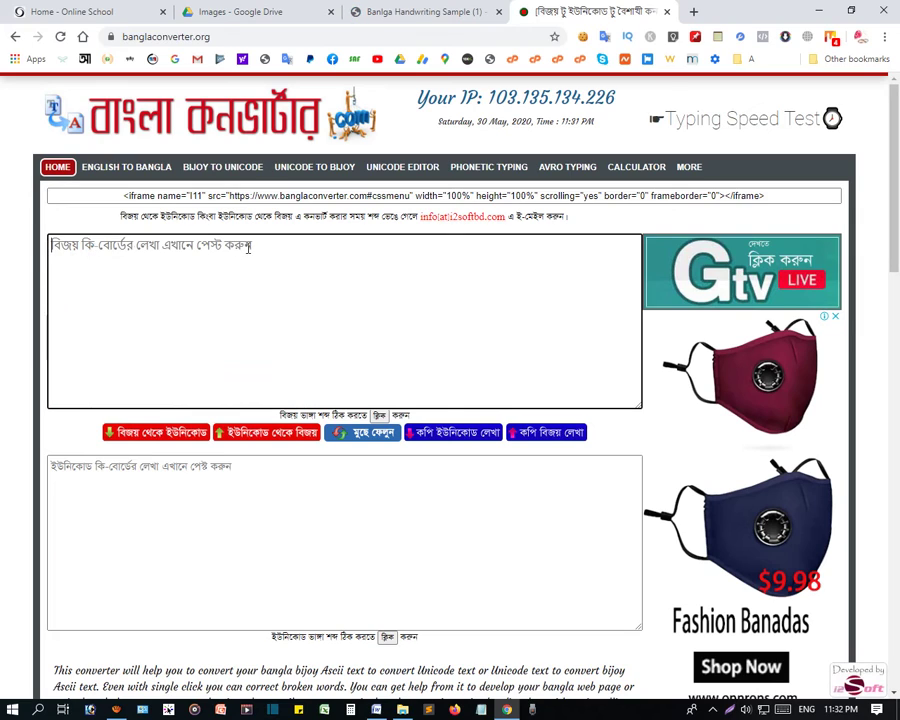
Paste the Unicode Bangla news article, convert it to Bijoy, and select the result
left_click(69, 487)
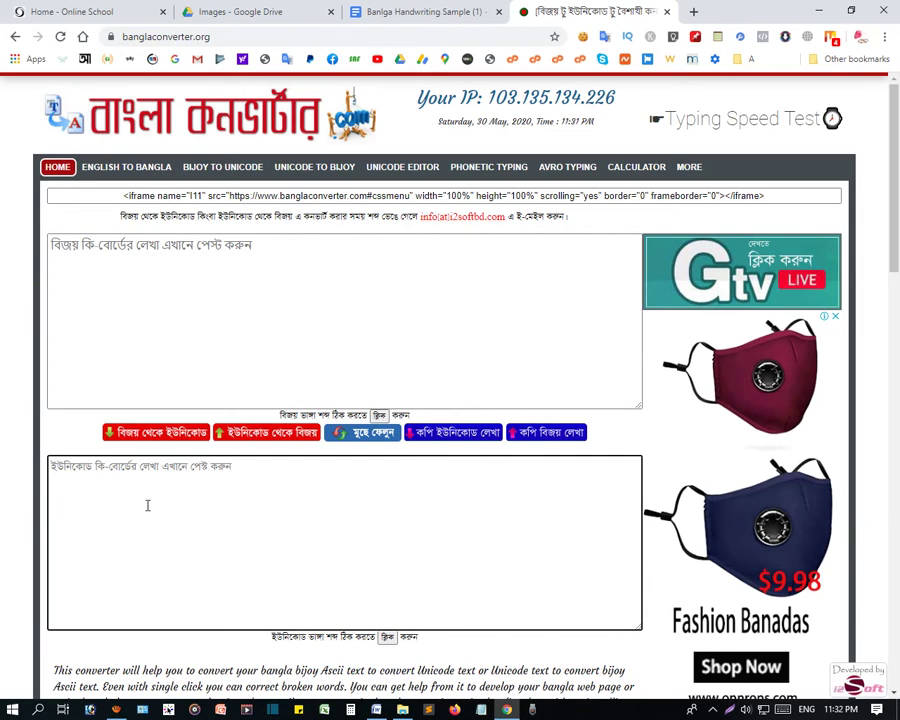
right_click(75, 484)
left_click(104, 336)
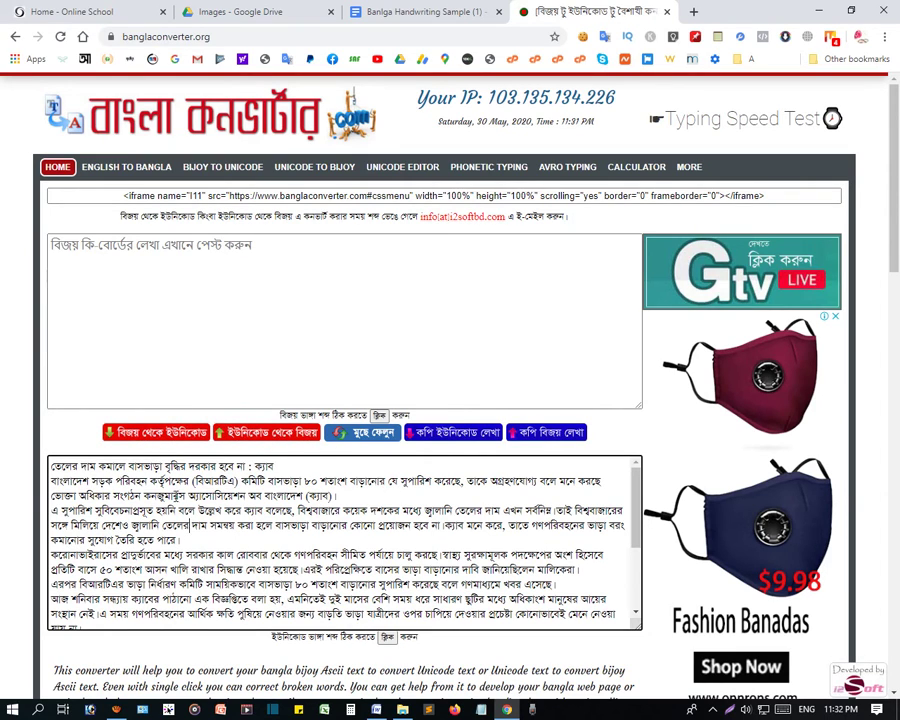
left_click(262, 434)
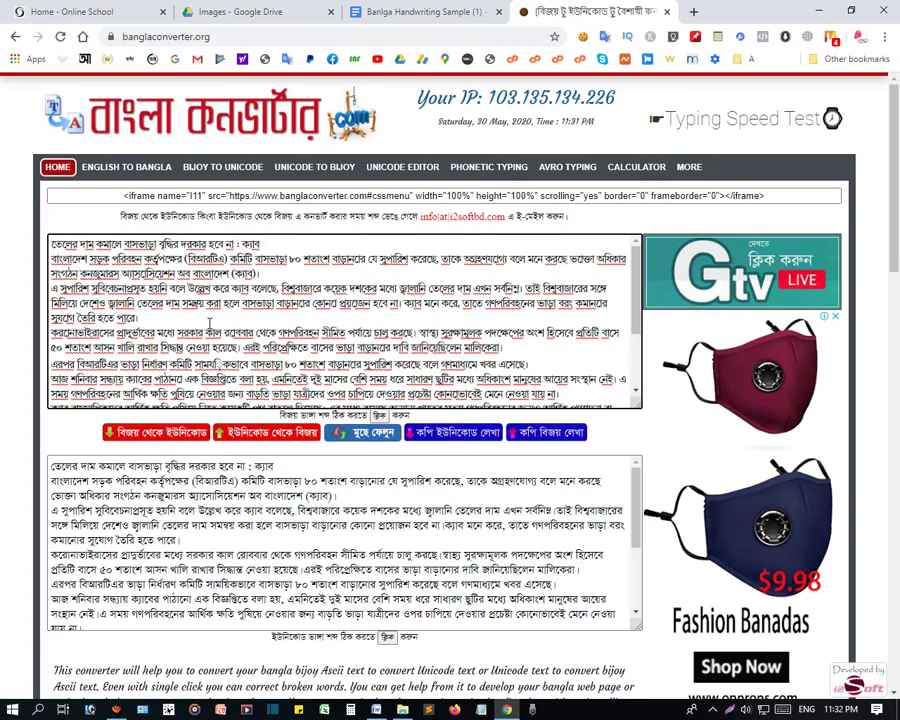
key("ctrl+a")
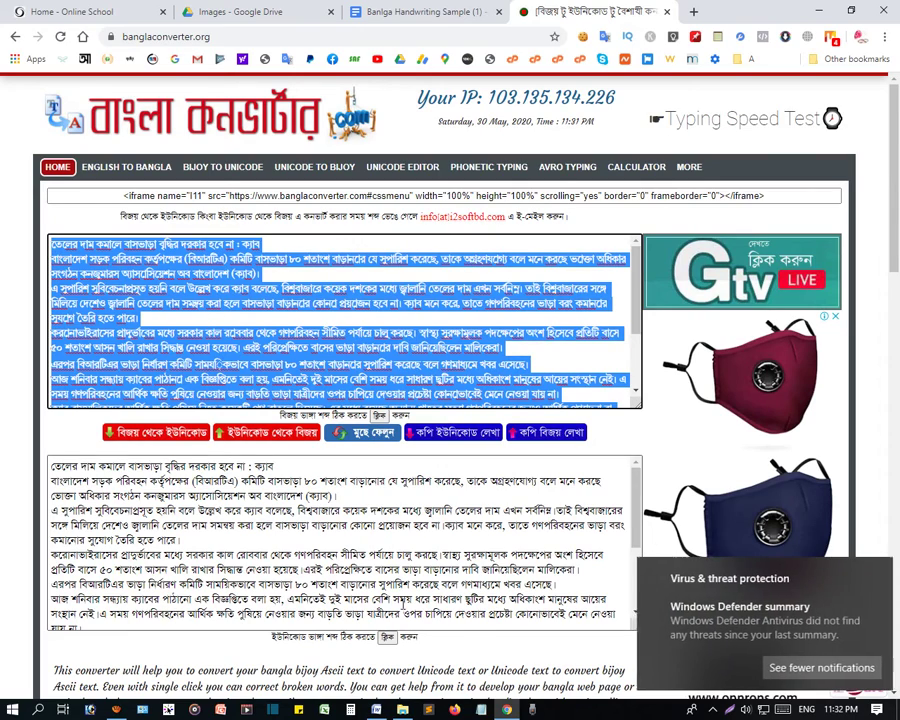
Paste the Bijoy-encoded text below the last paragraph of the Word document
left_click(376, 705)
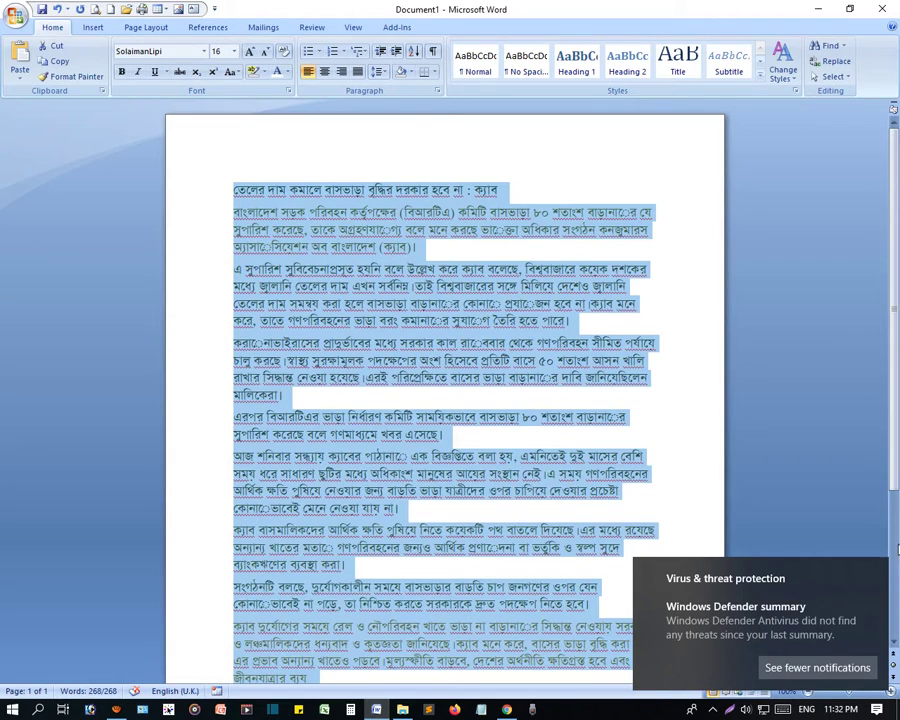
scroll(418, 464, "down", 4)
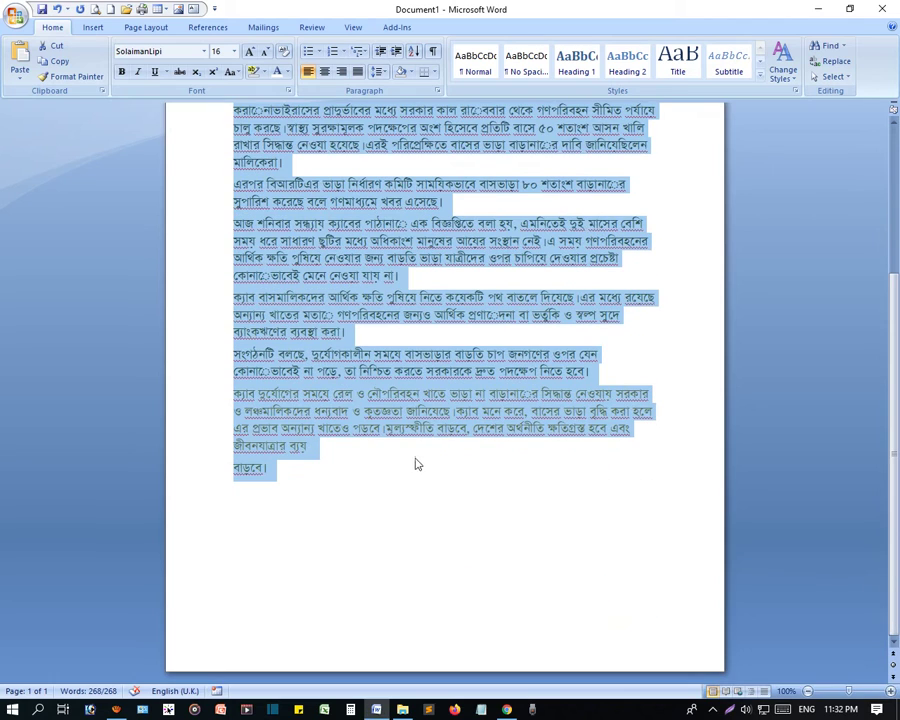
left_click_drag(268, 467, 290, 474)
left_click(290, 474)
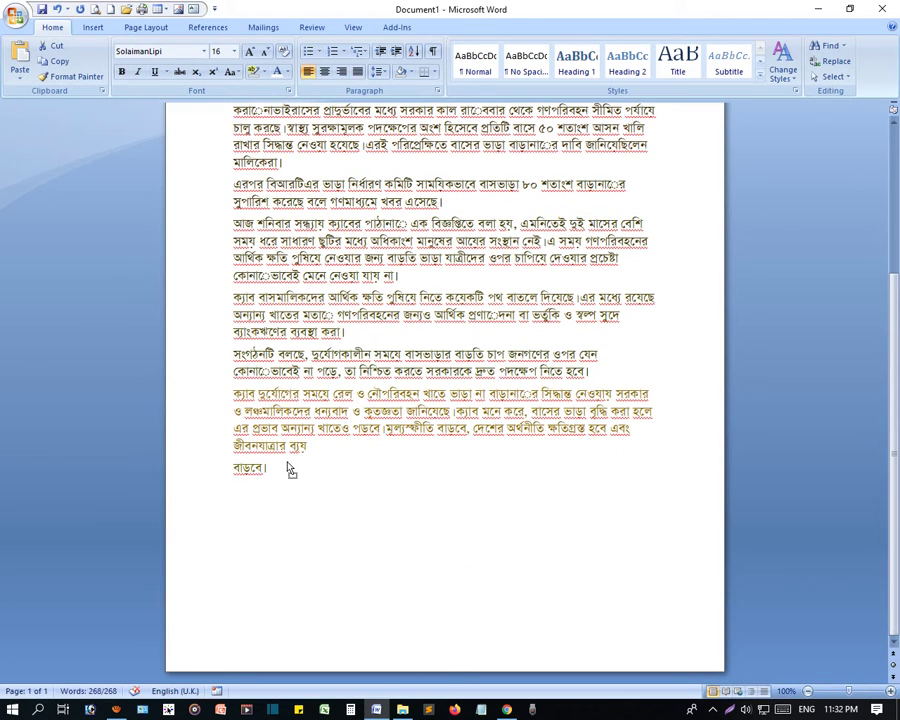
key("BackSpace")
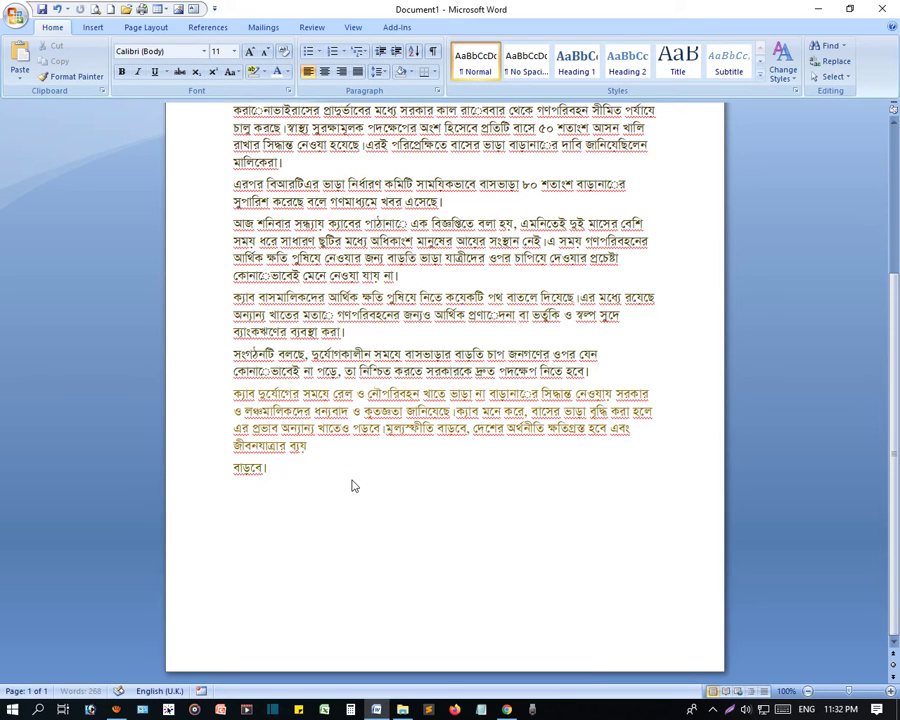
key("ctrl+v")
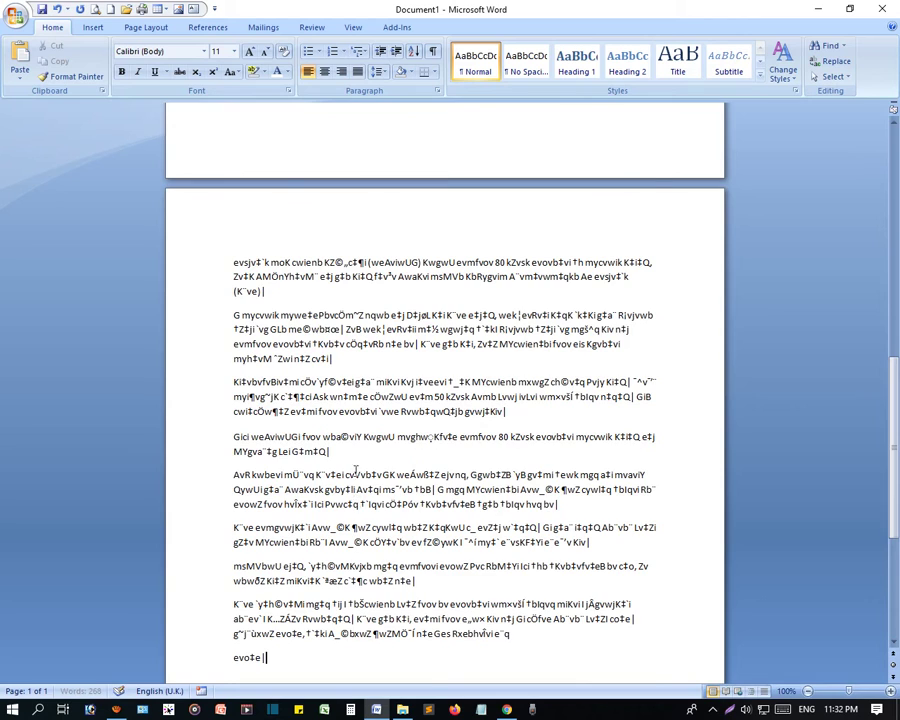
Apply the SutonnyMJ font to the pasted Bijoy line so it renders as Bangla
scroll(336, 424, "up", 5)
scroll(273, 511, "up", 3)
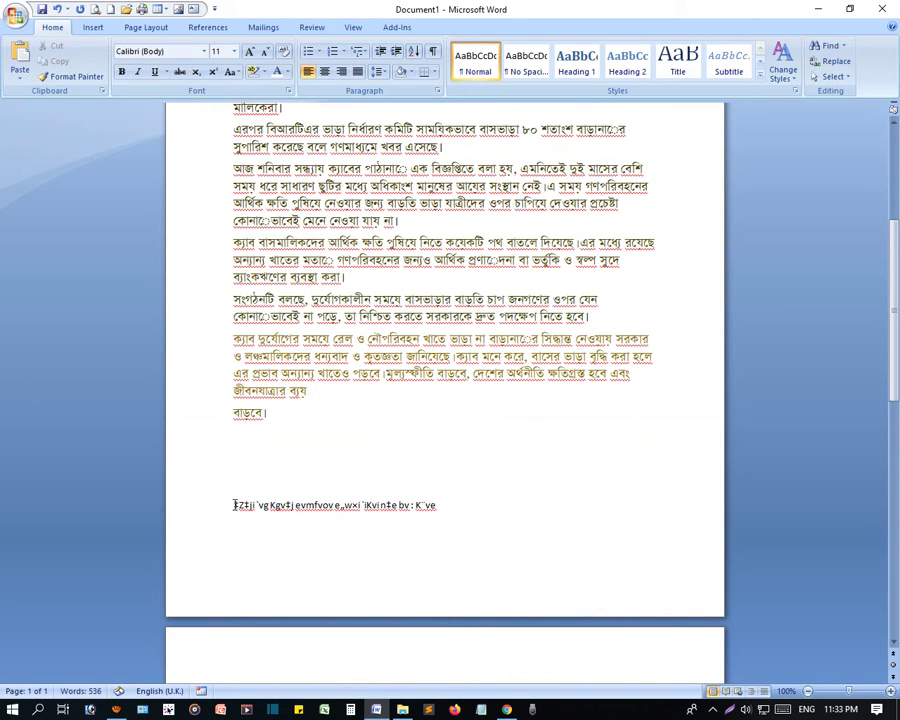
triple_click(235, 505)
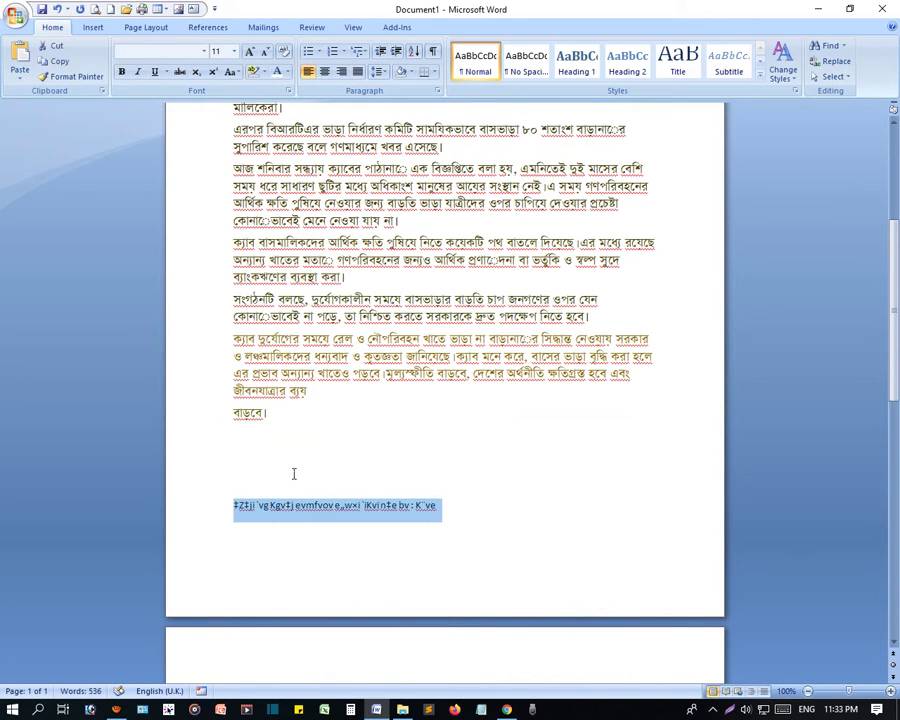
left_click(154, 52)
type("SutonnyMJ")
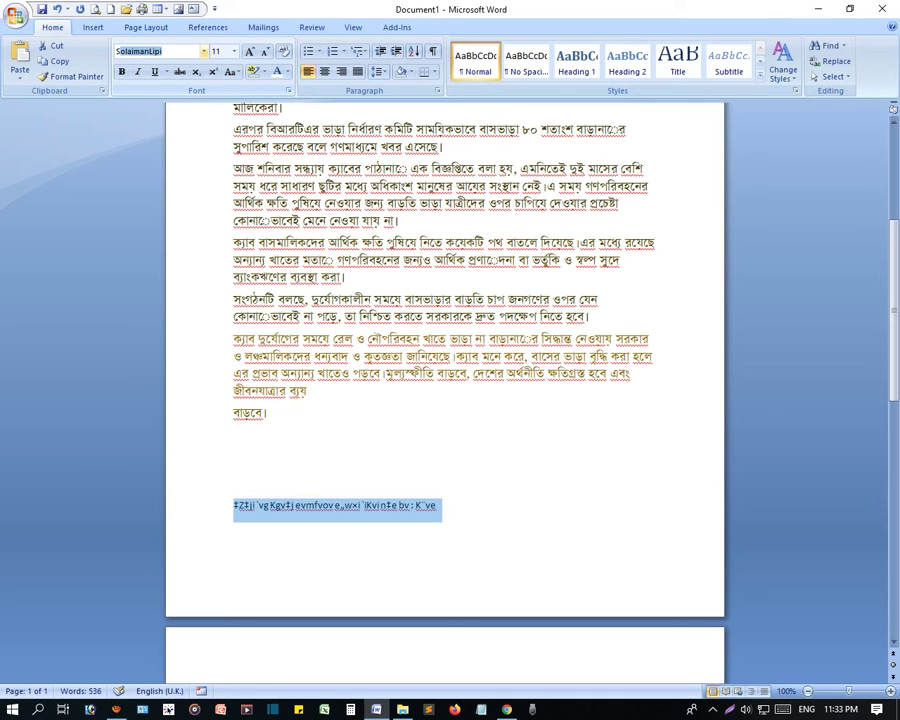
key("Return")
key("ctrl+a")
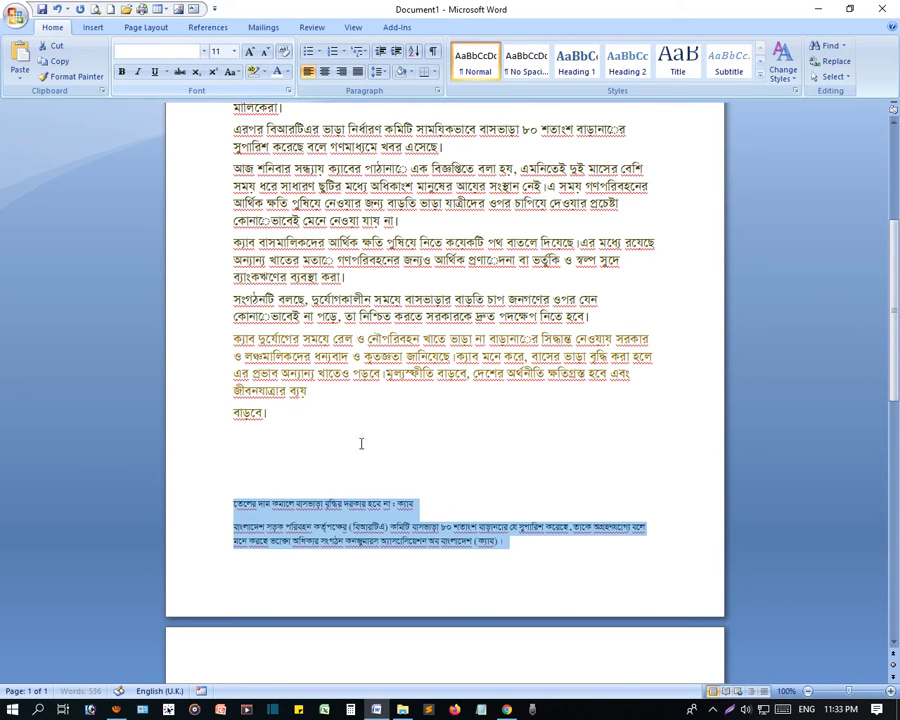
Delete all text, leaving the Word document blank
scroll(392, 527, "down", 10)
scroll(392, 527, "up", 5)
scroll(392, 527, "up", 5)
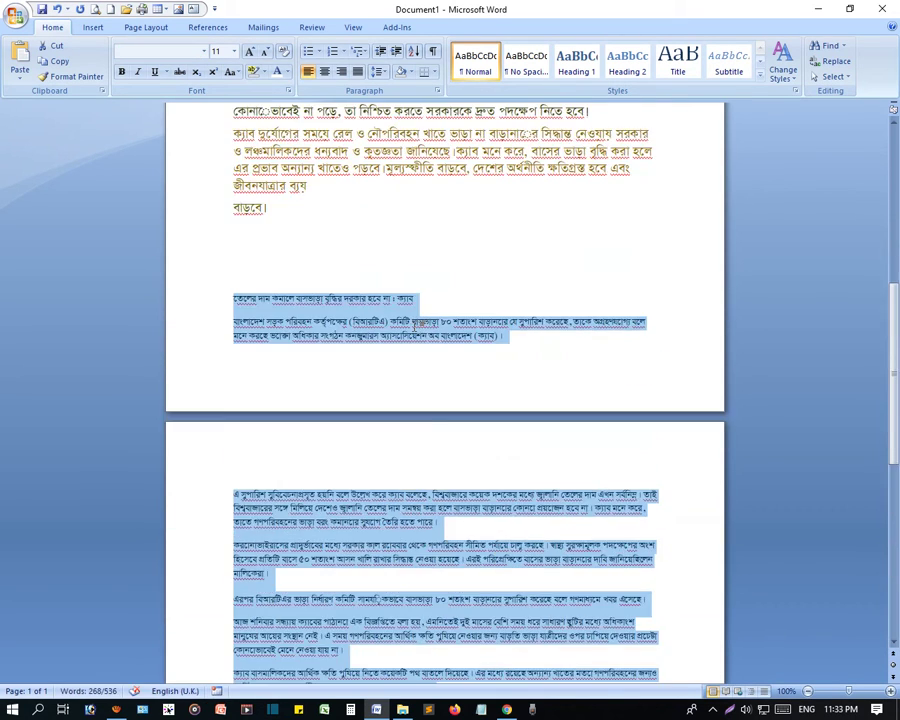
left_click(424, 259)
key("ctrl+a")
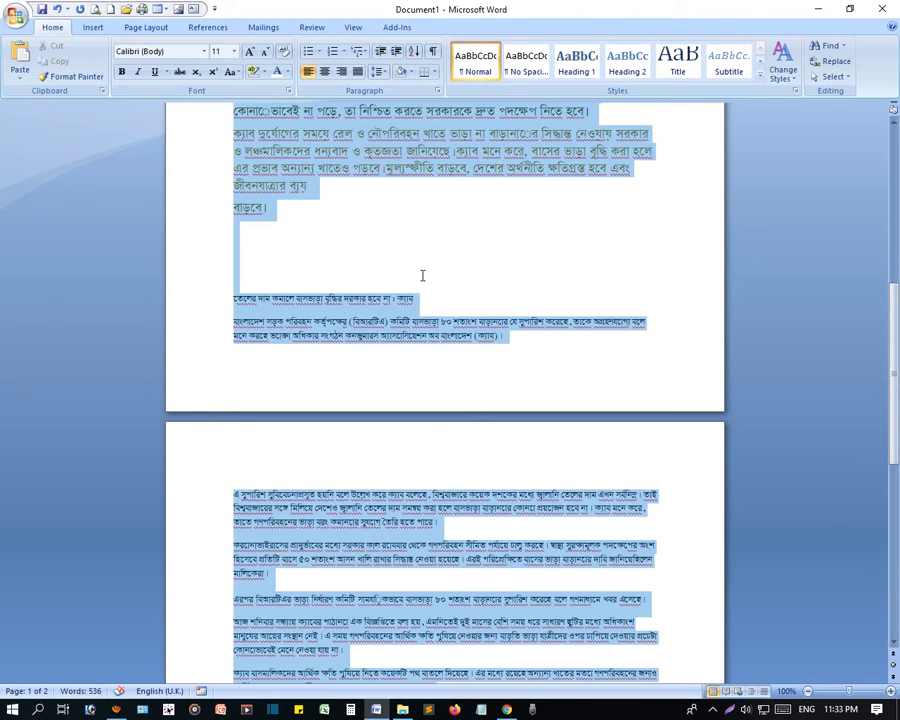
key("Delete")
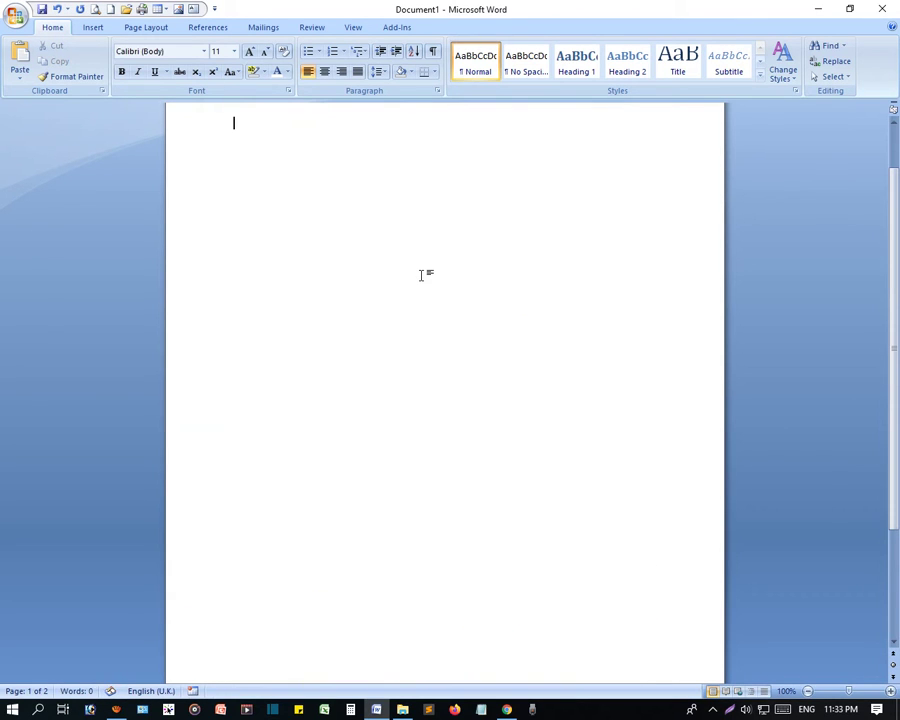
Return from Word to the converted handwriting document and look over its image and text
left_click(818, 9)
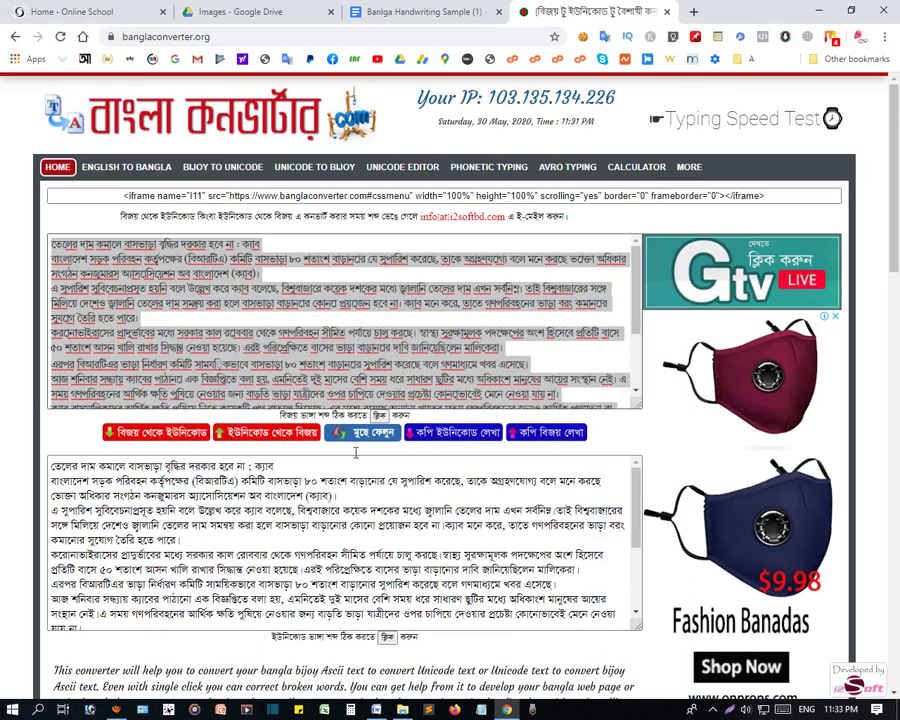
left_click(467, 10)
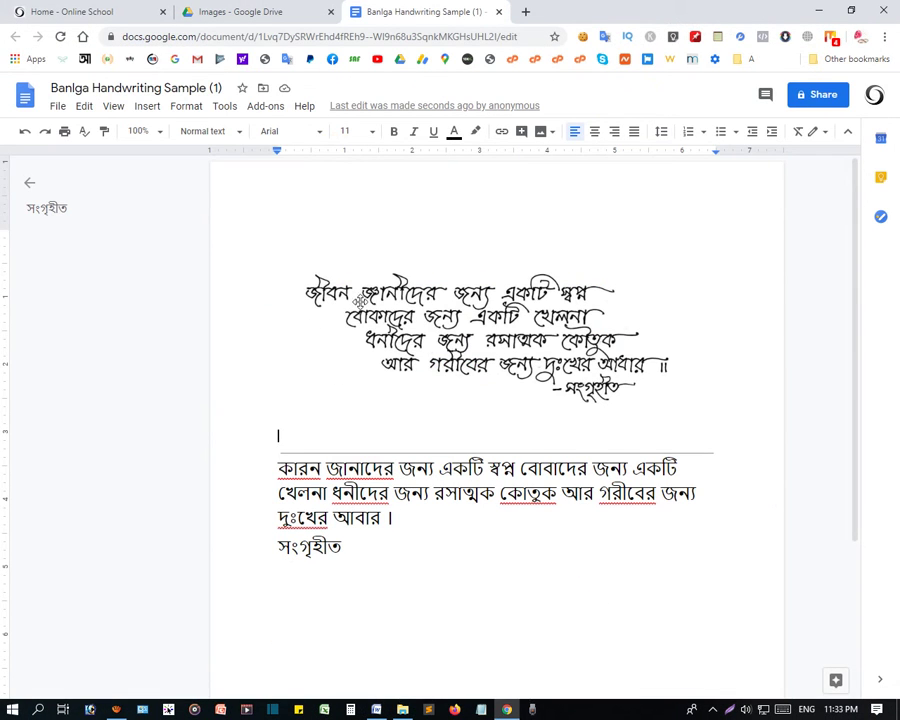
left_click(410, 311)
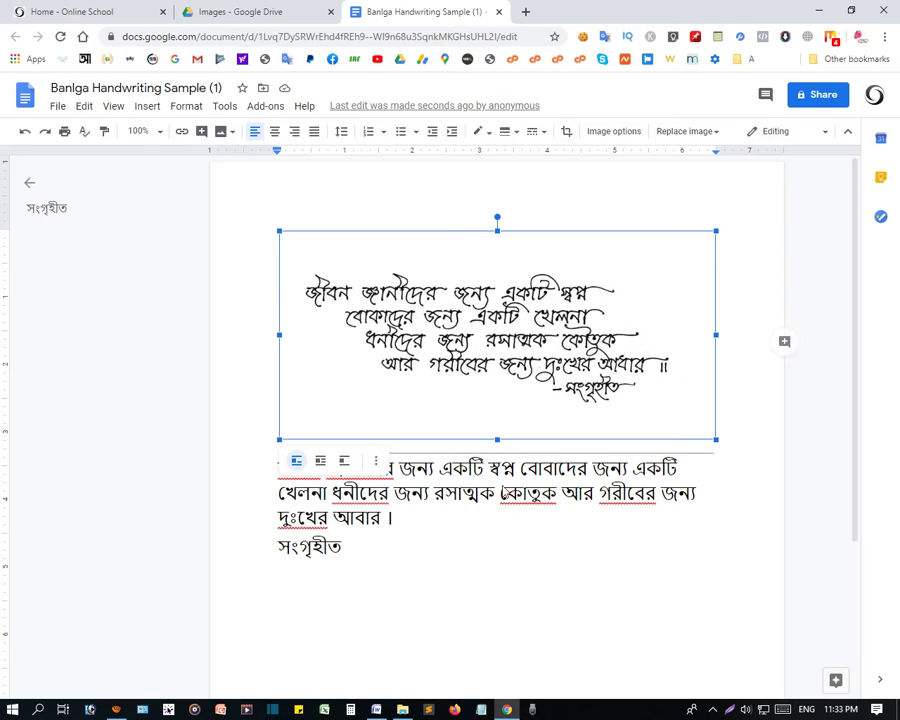
left_click(476, 522)
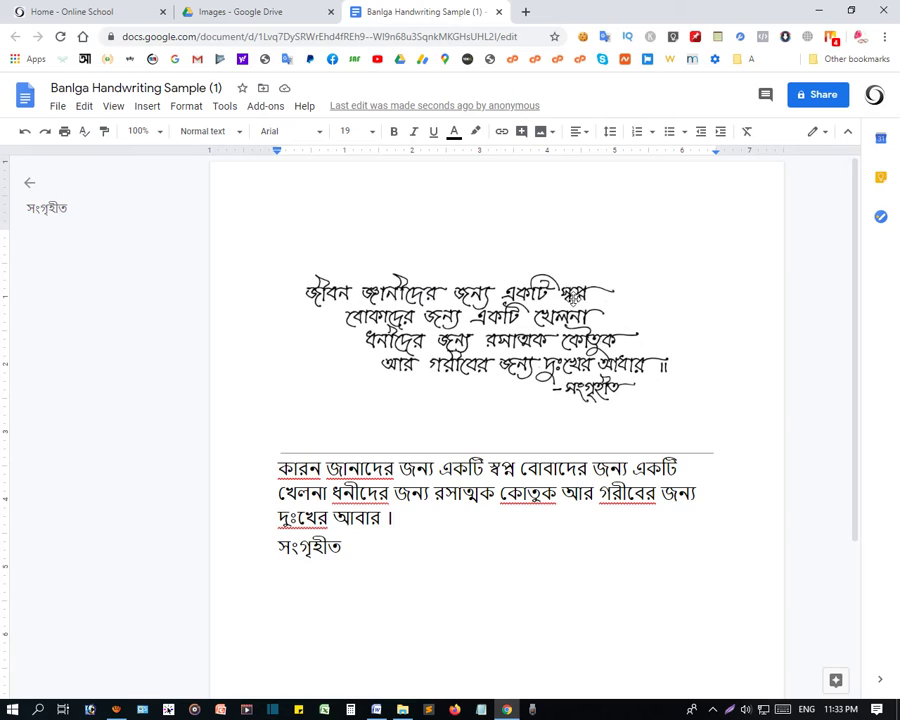
left_click(452, 470)
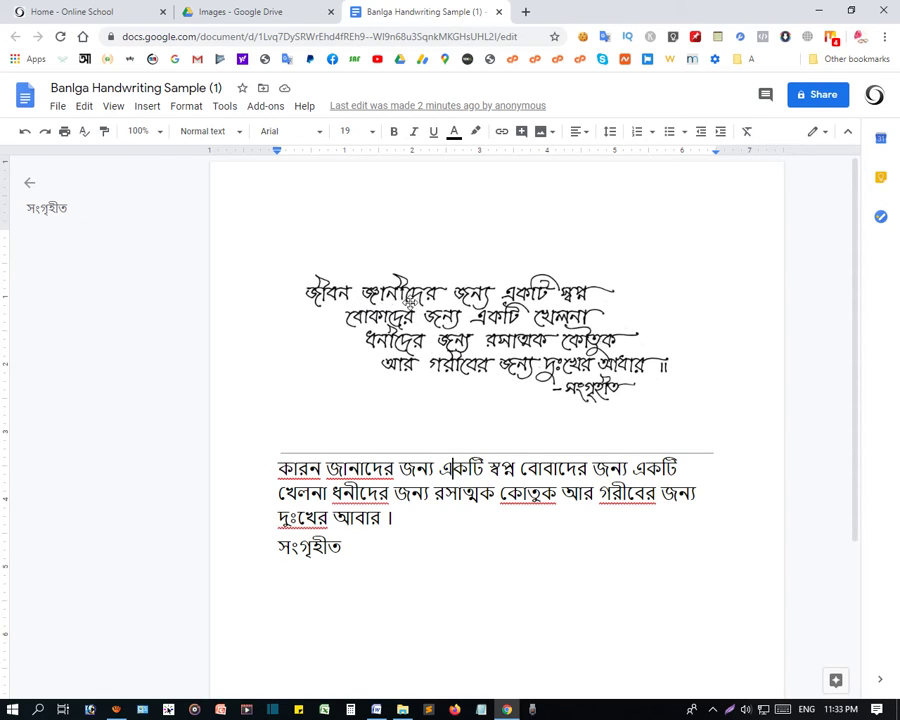
left_click(395, 242)
left_click(393, 515)
Correct কোতুক to কৌতুক, and undo the suggestion that split গরীবের
left_click(360, 468)
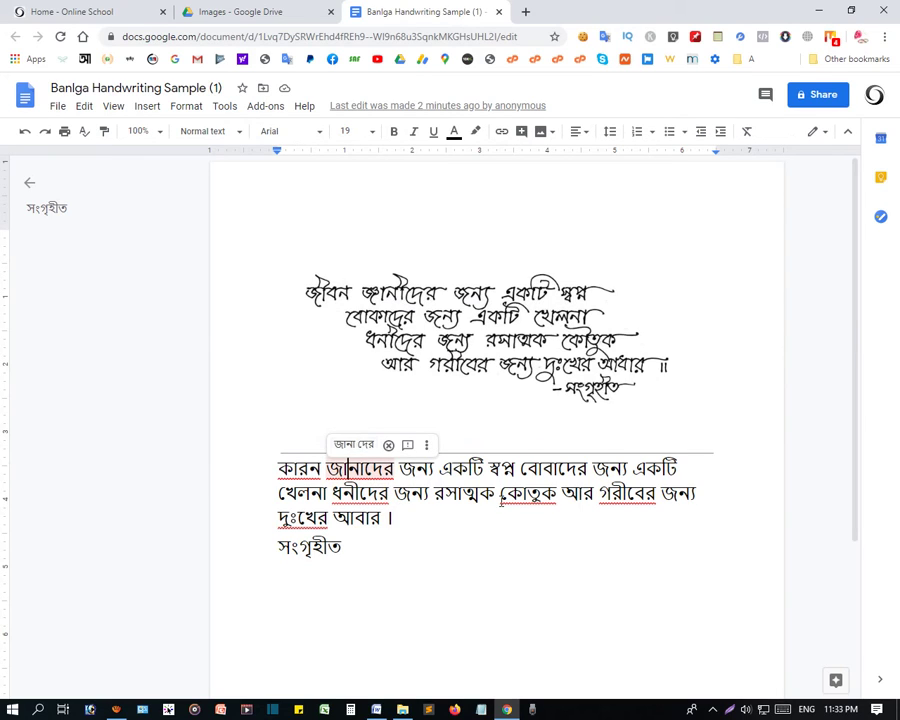
left_click(505, 493)
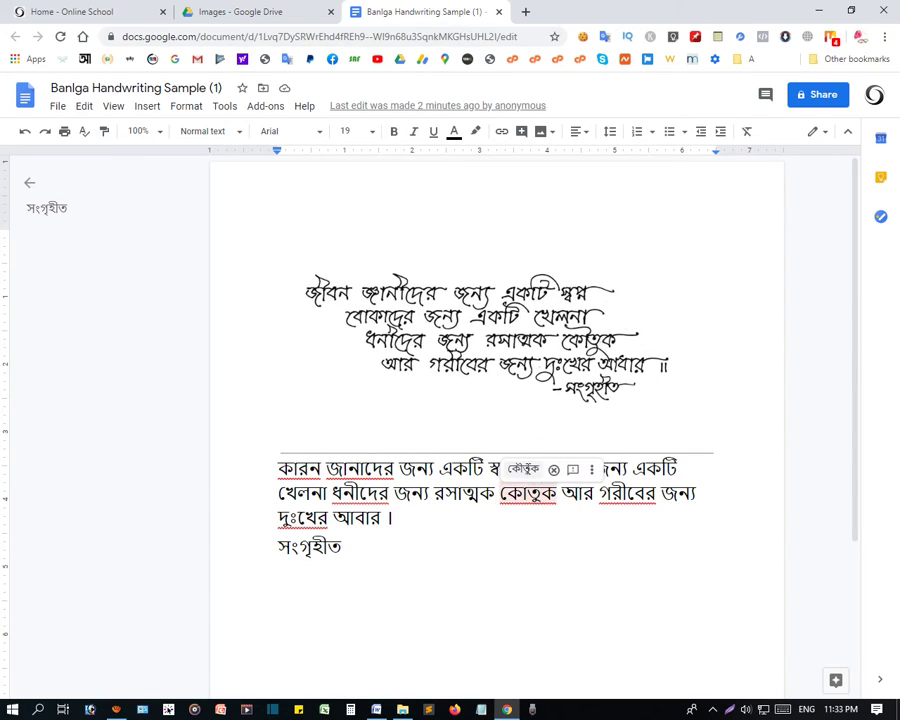
left_click(523, 468)
left_click(612, 495)
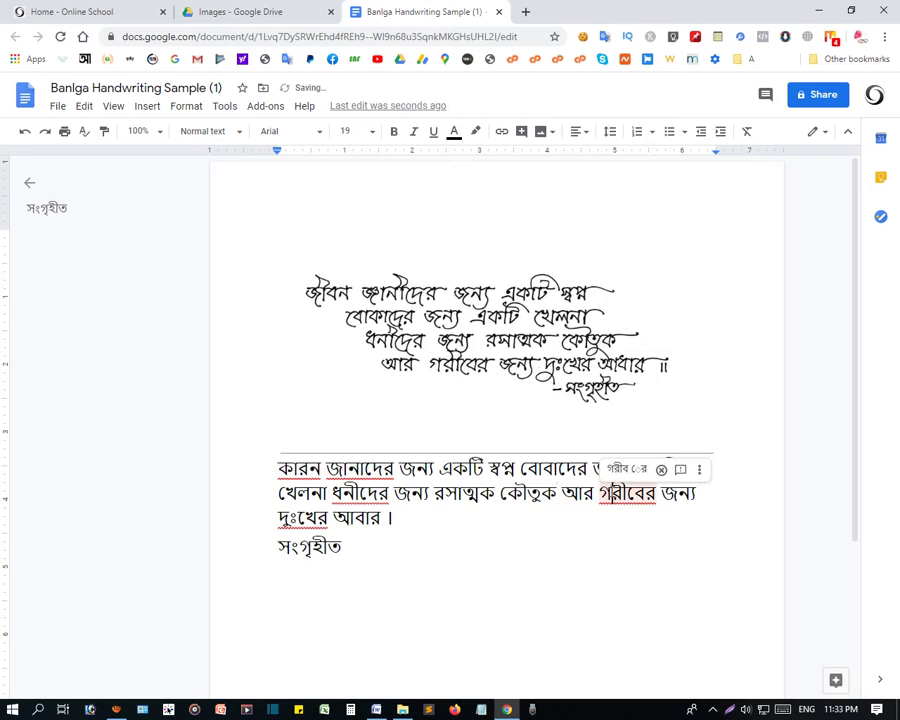
left_click(628, 469)
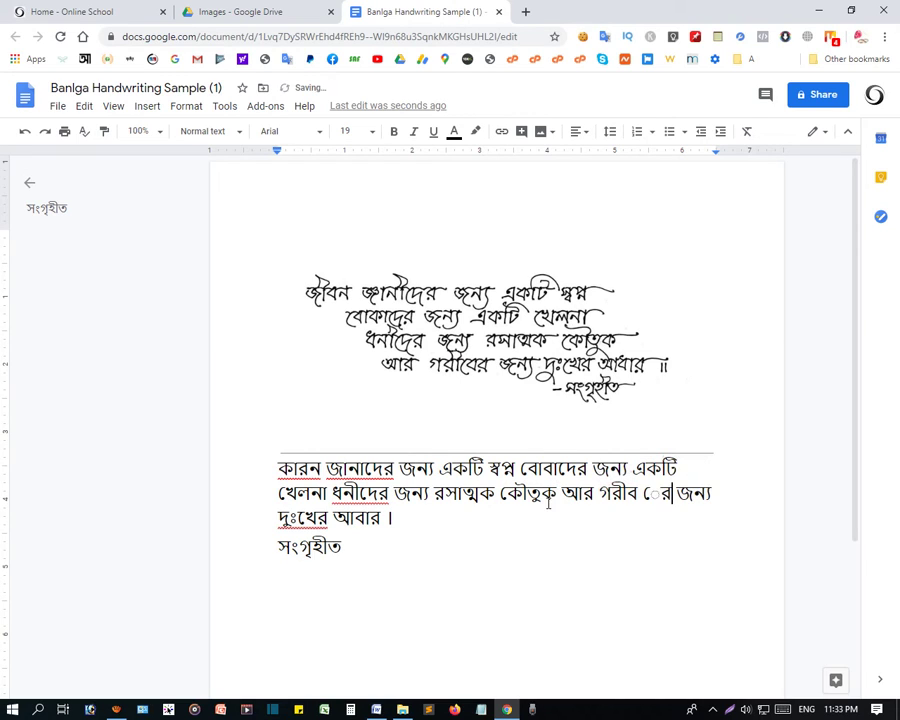
key("ctrl+z")
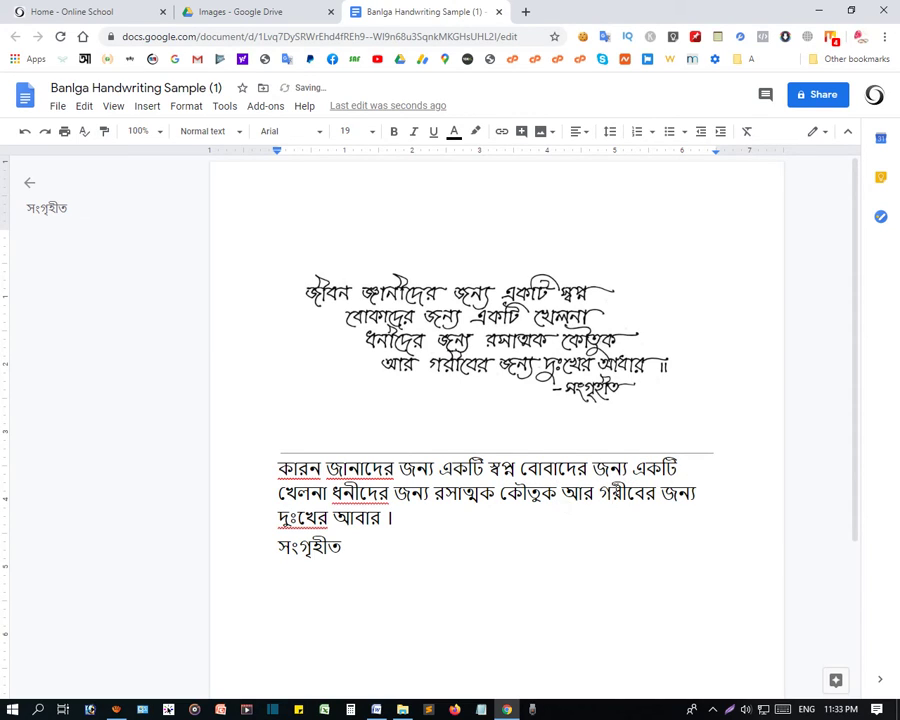
Review the suggestions for ধনীদের, দুঃখের and জানাদের, leaving them unchanged
left_click(360, 494)
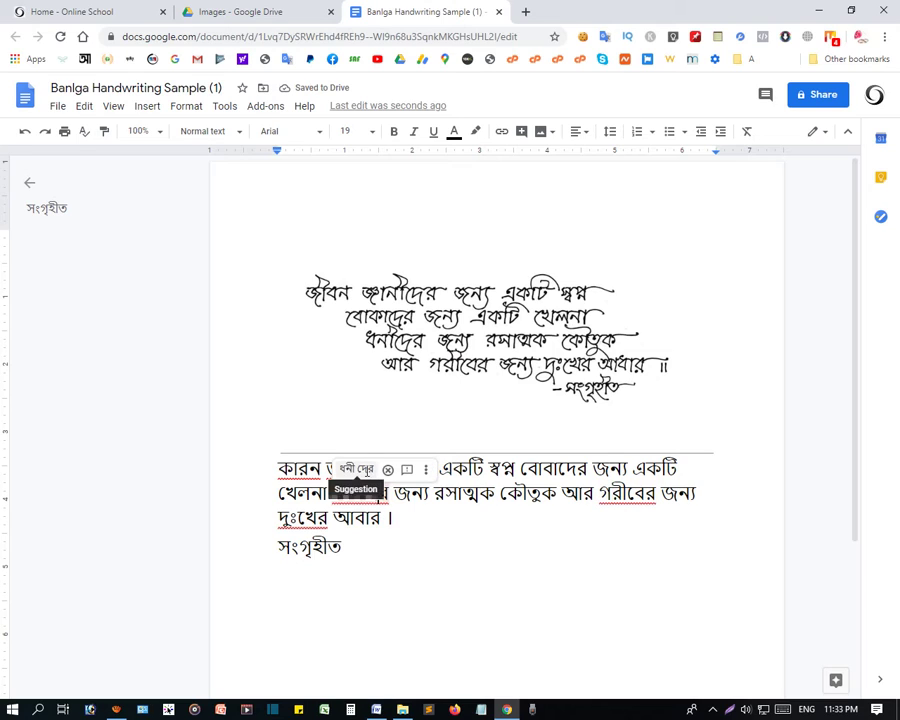
left_click(297, 522)
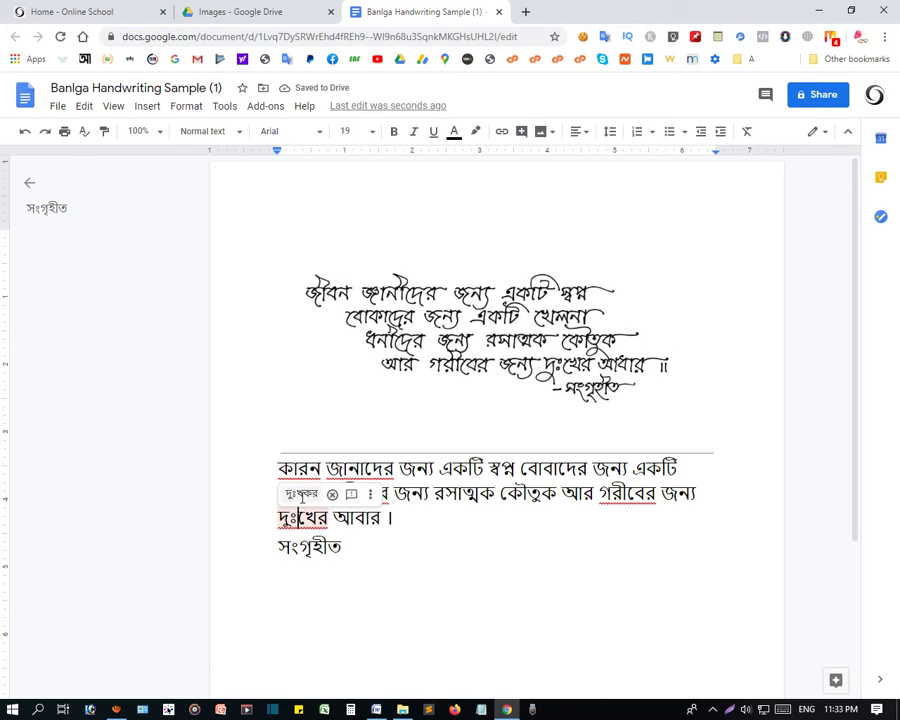
left_click(391, 530)
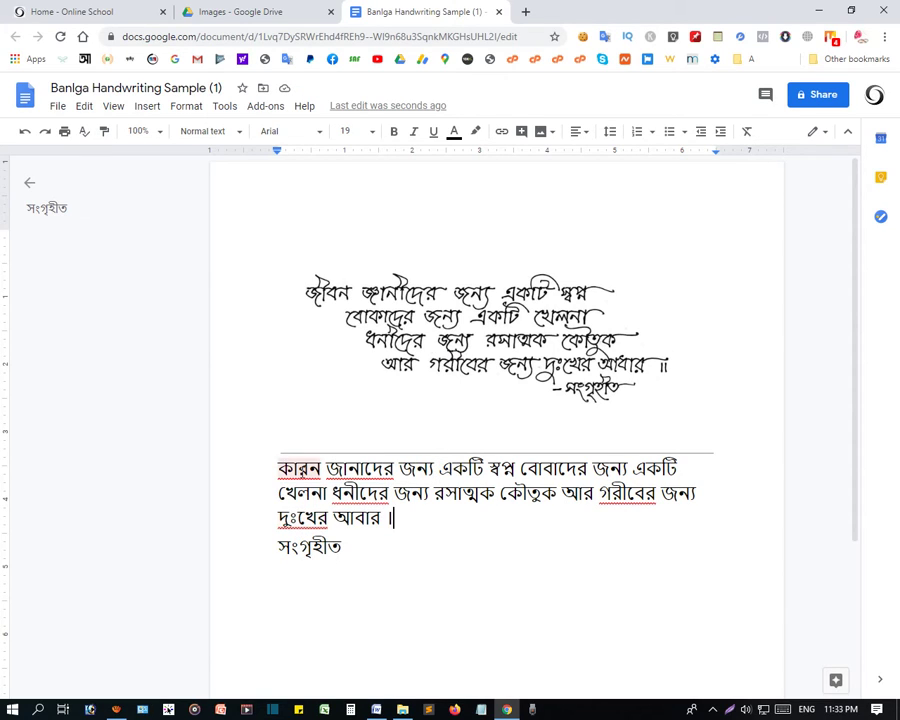
left_click(297, 468)
left_click(366, 470)
double_click(490, 517)
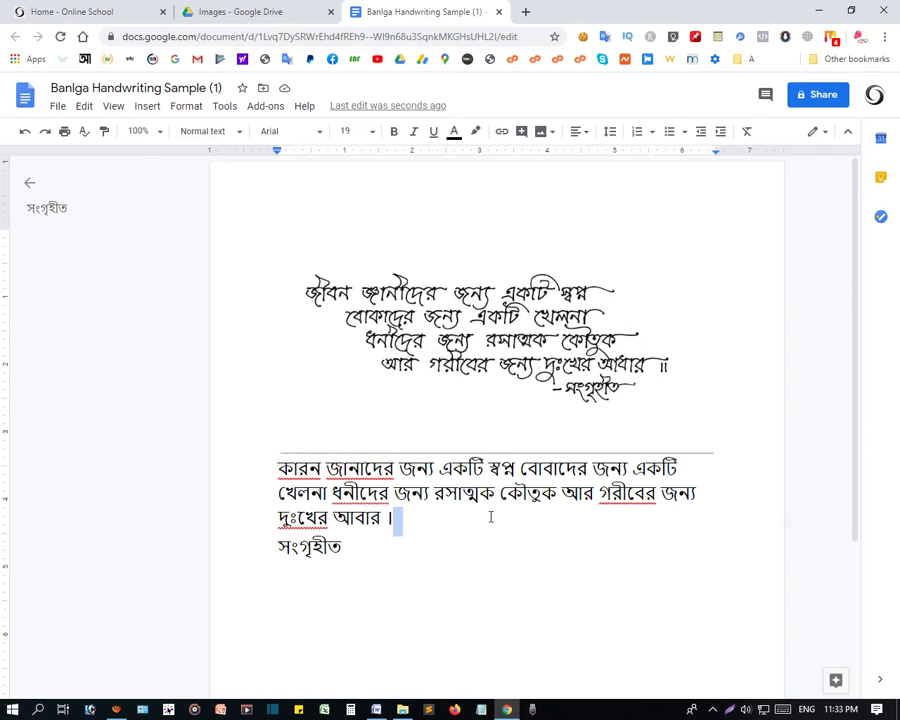
Close the document and attempt an upload, cancelling the duplicate-file prompt
left_click(498, 12)
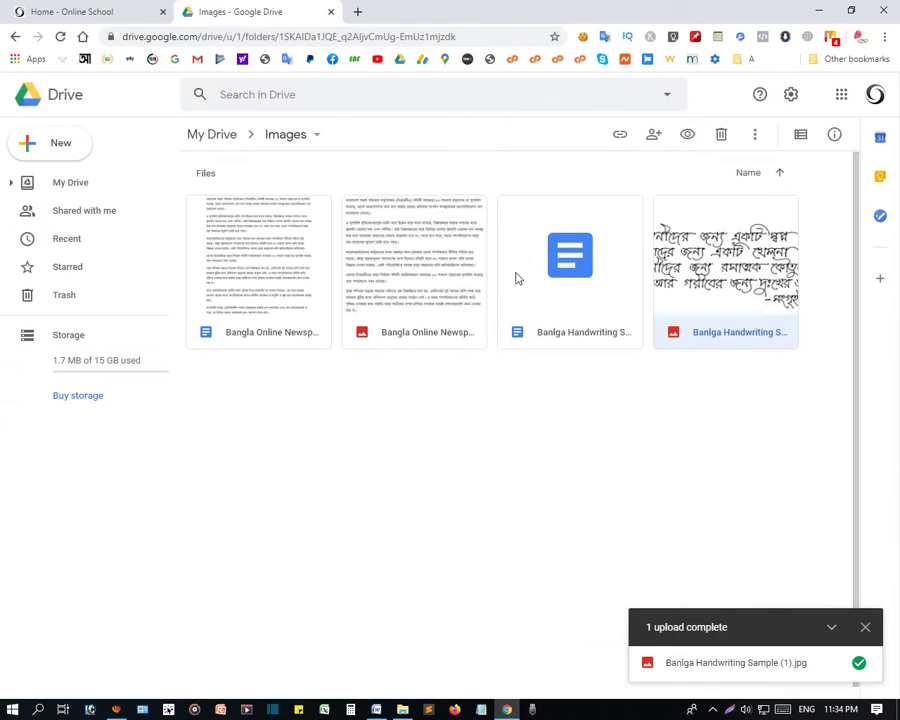
left_click(72, 152)
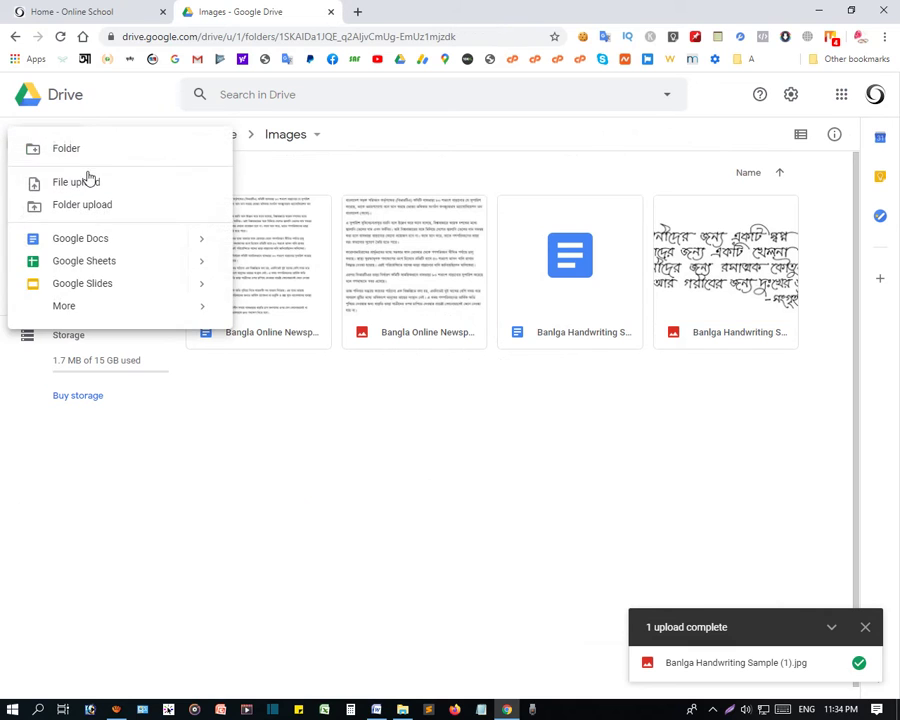
left_click(90, 185)
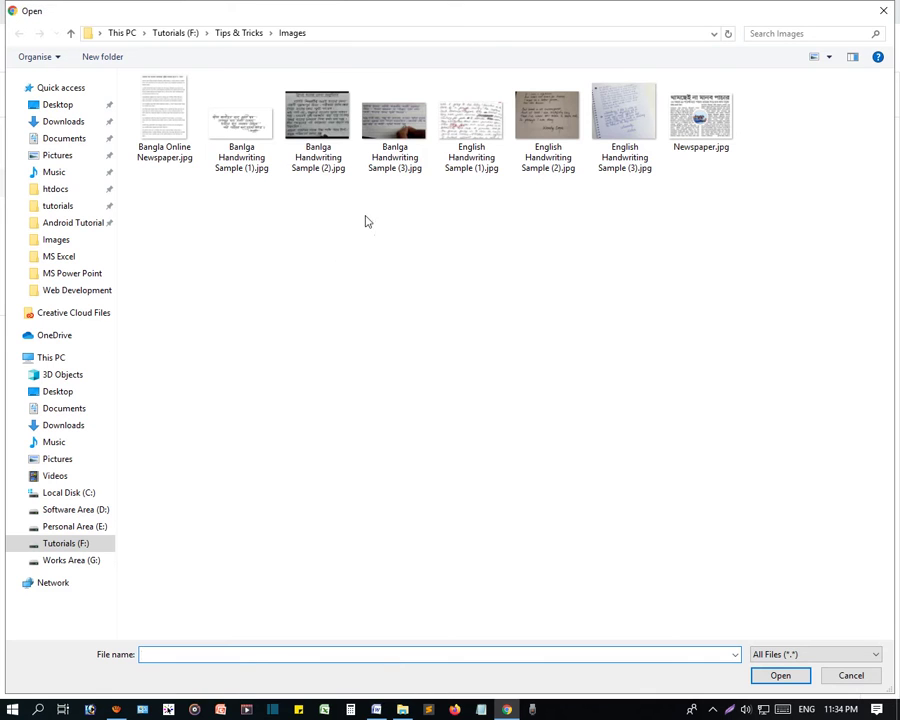
double_click(317, 128)
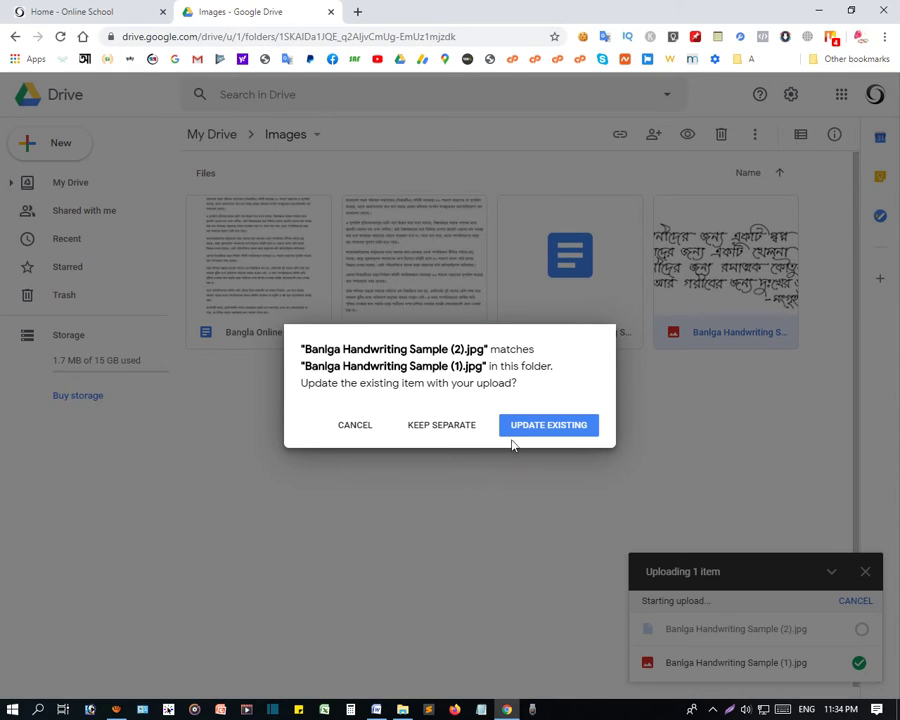
left_click(355, 426)
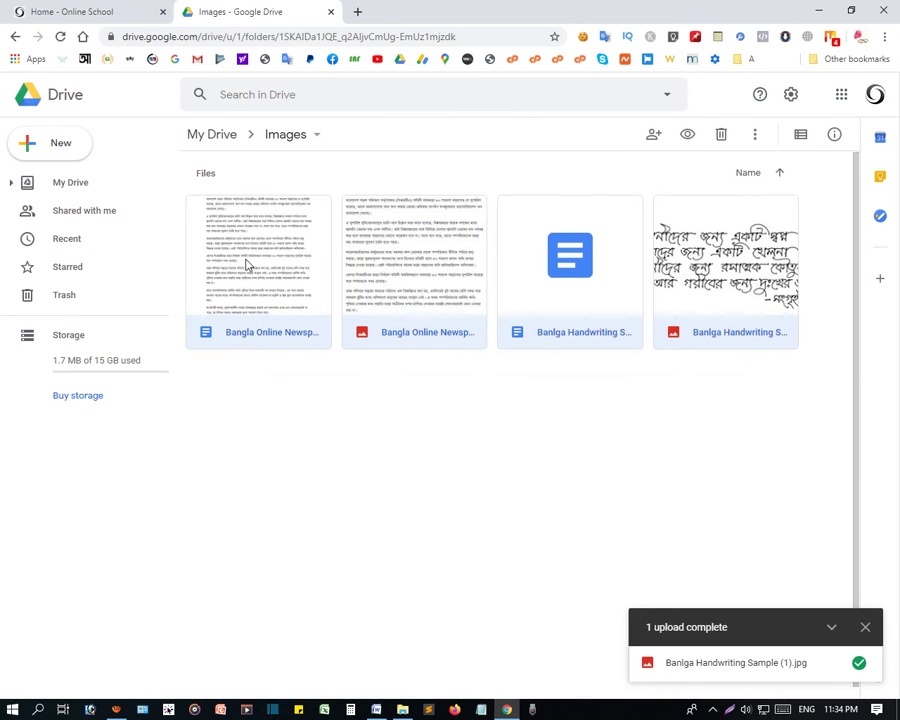
Delete all four files from the Images folder
key("Delete")
key("shift+f")
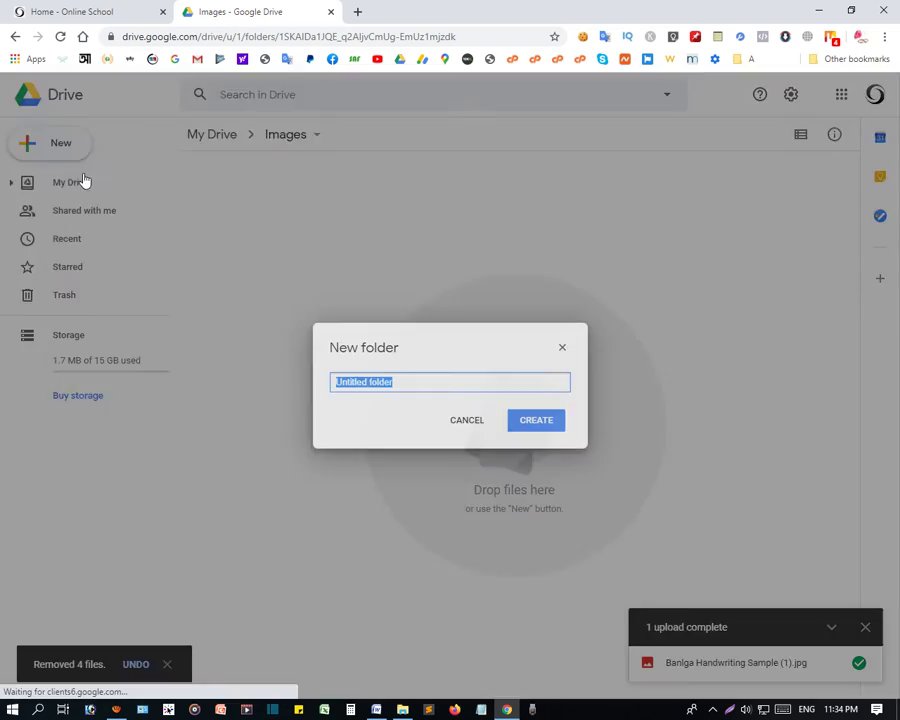
left_click(472, 421)
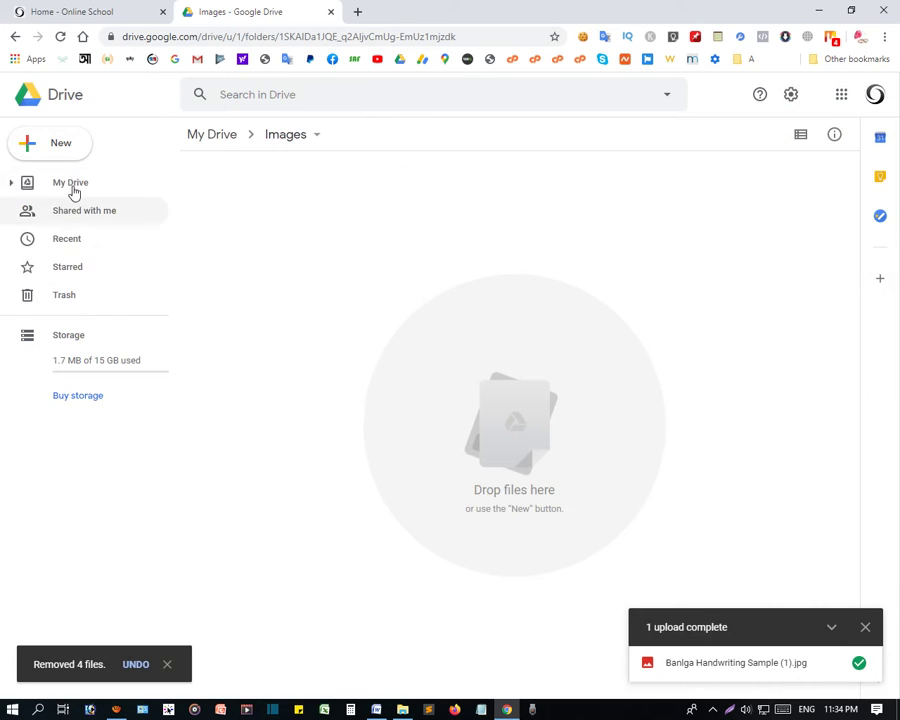
Upload Banlga Handwriting Sample (2).jpg and bring up its actions
left_click(56, 143)
left_click(80, 184)
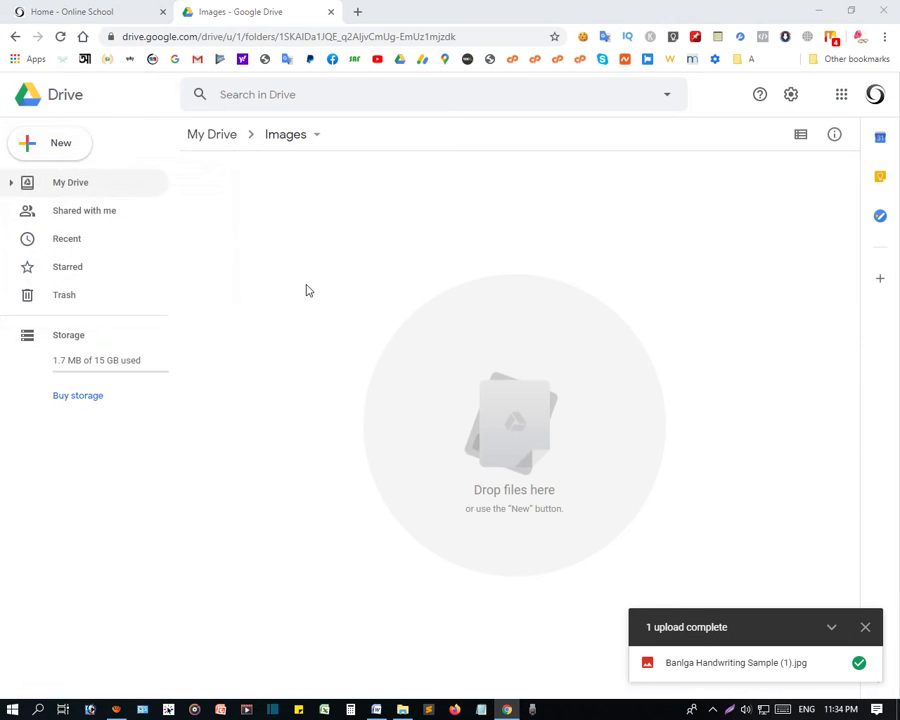
double_click(320, 124)
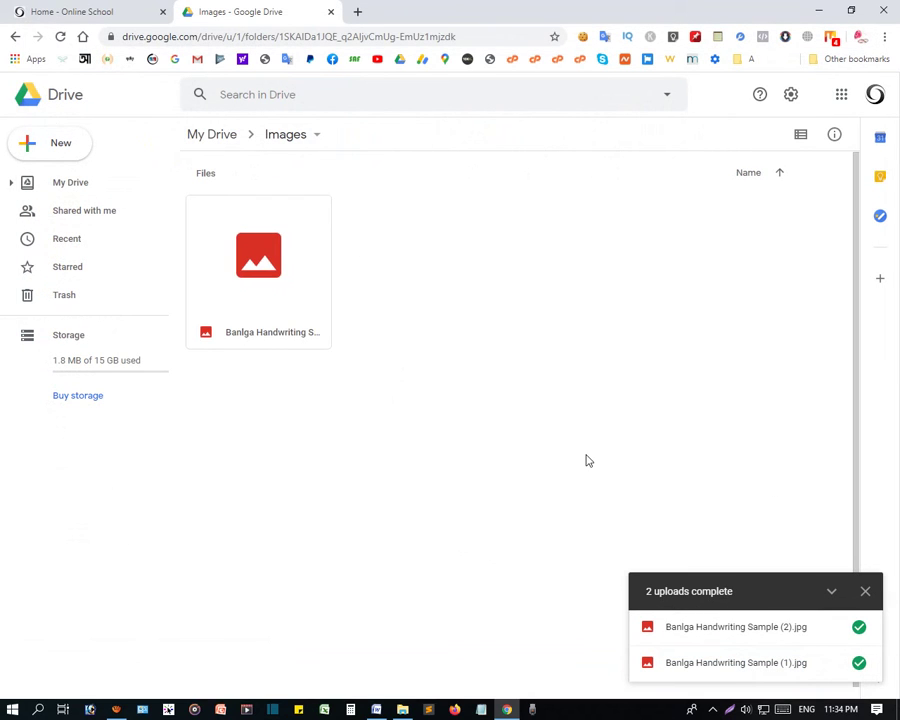
left_click(243, 275)
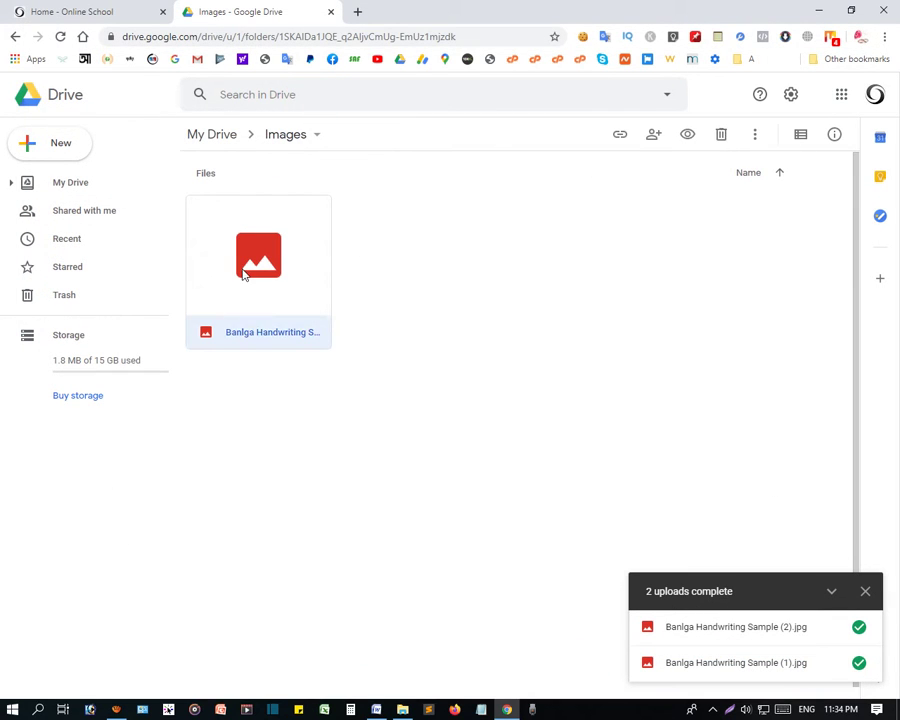
right_click(243, 275)
Convert Sample (2) with Google Docs and review the extracted heading and body lines
mouse_move(406, 320)
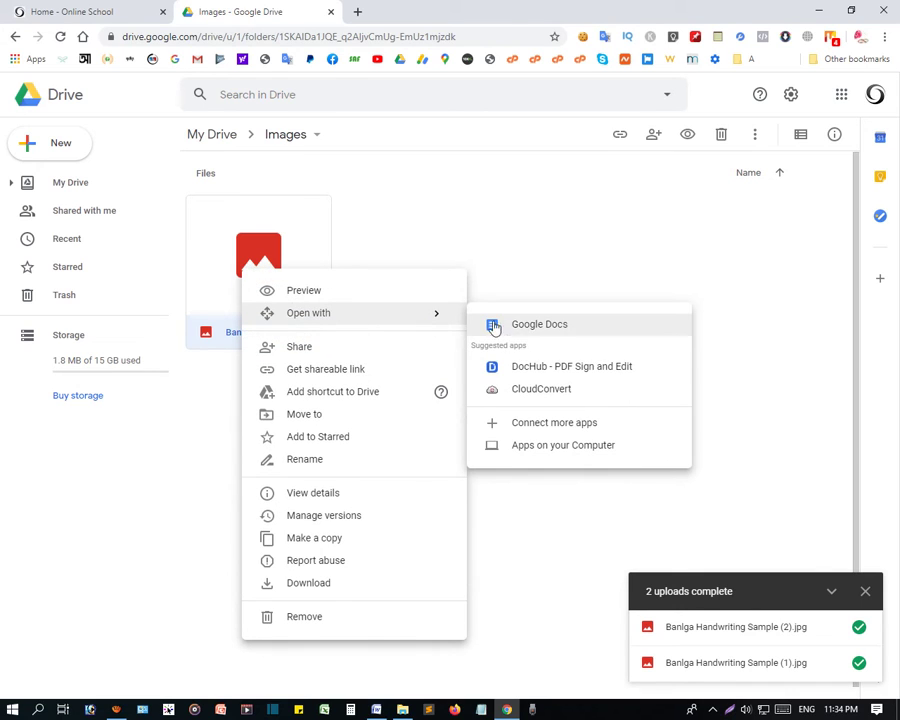
left_click(506, 324)
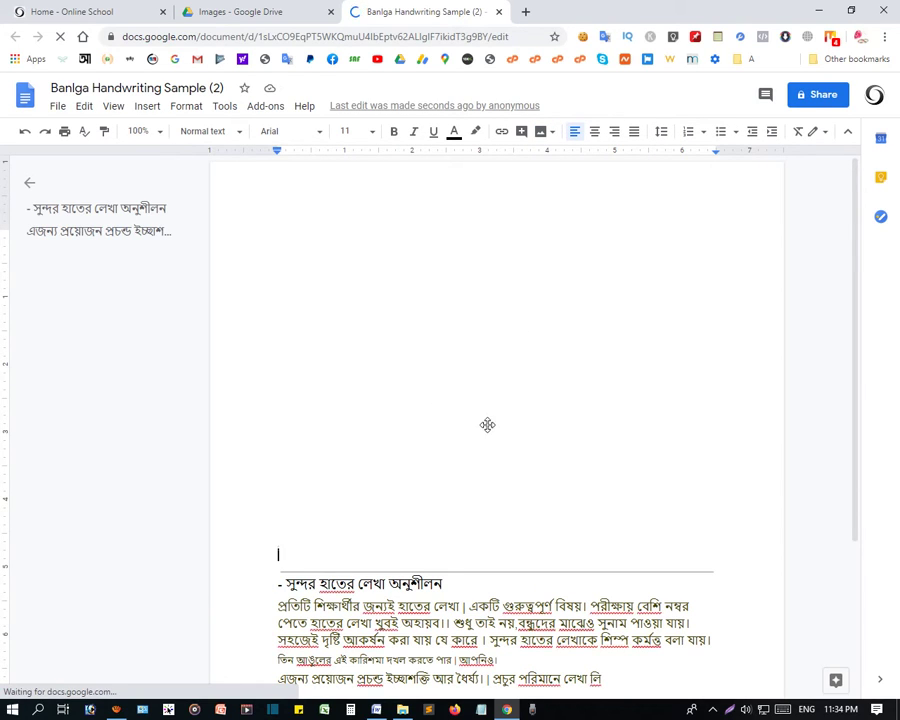
scroll(484, 422, "down", 3)
left_click_drag(280, 368, 458, 364)
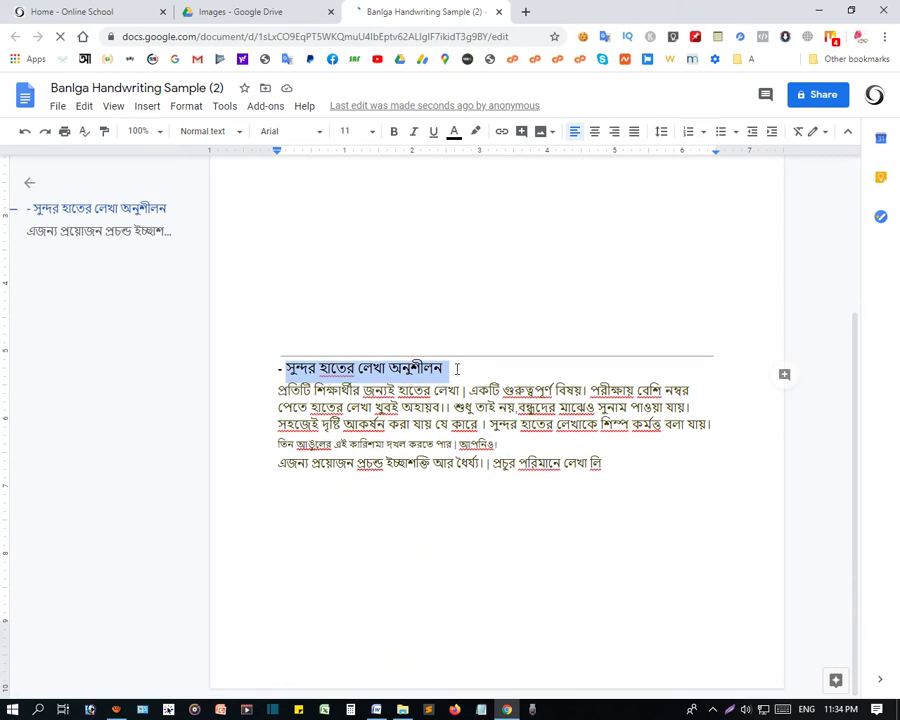
left_click(294, 372)
left_click_drag(300, 391, 435, 391)
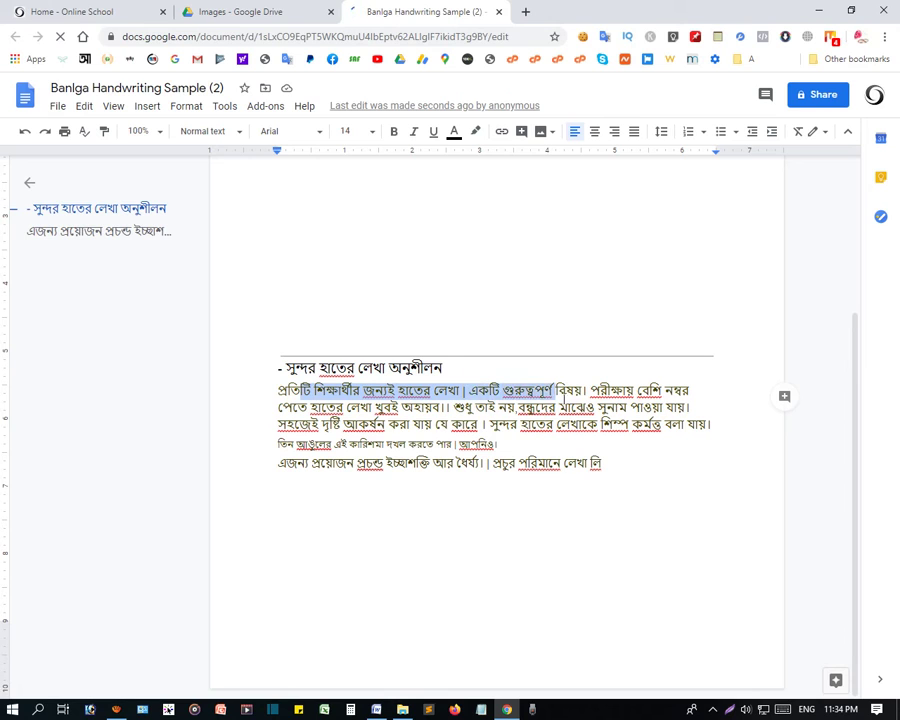
left_click_drag(433, 391, 636, 396)
left_click(321, 424)
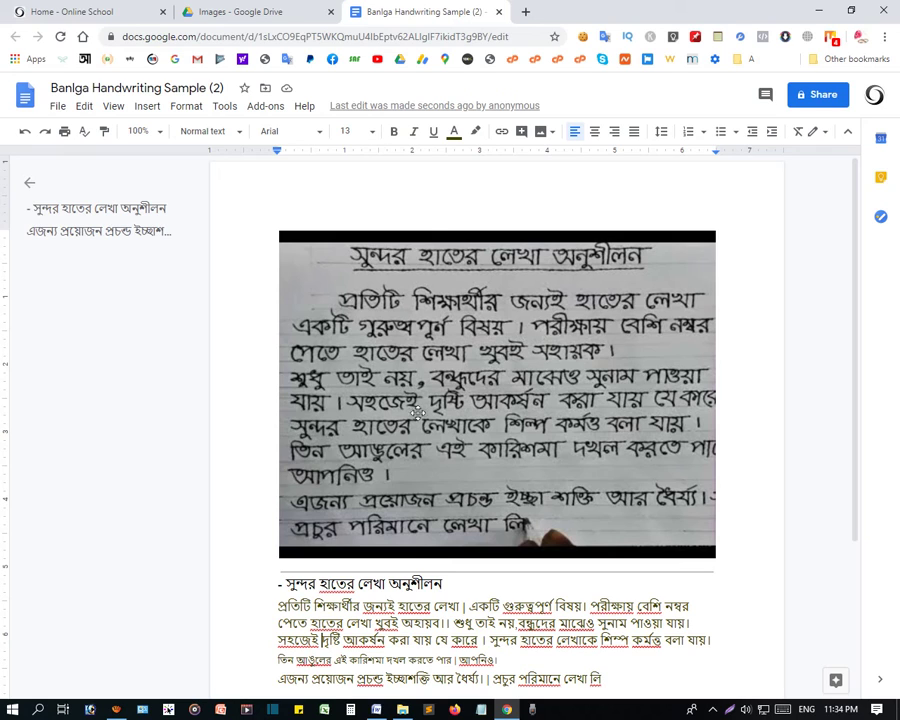
scroll(398, 564, "down", 2)
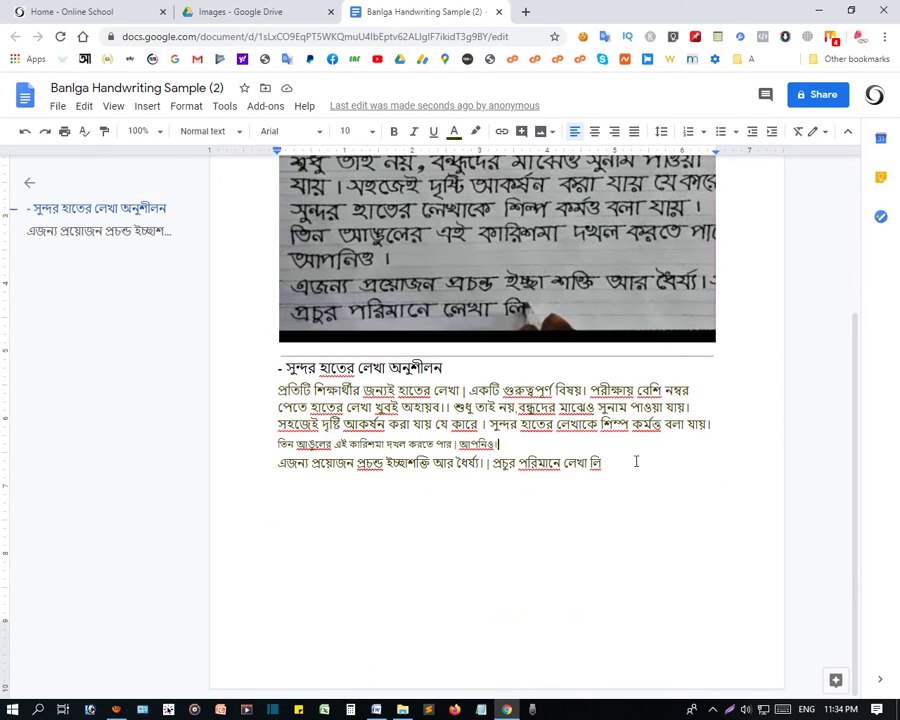
left_click_drag(603, 463, 472, 452)
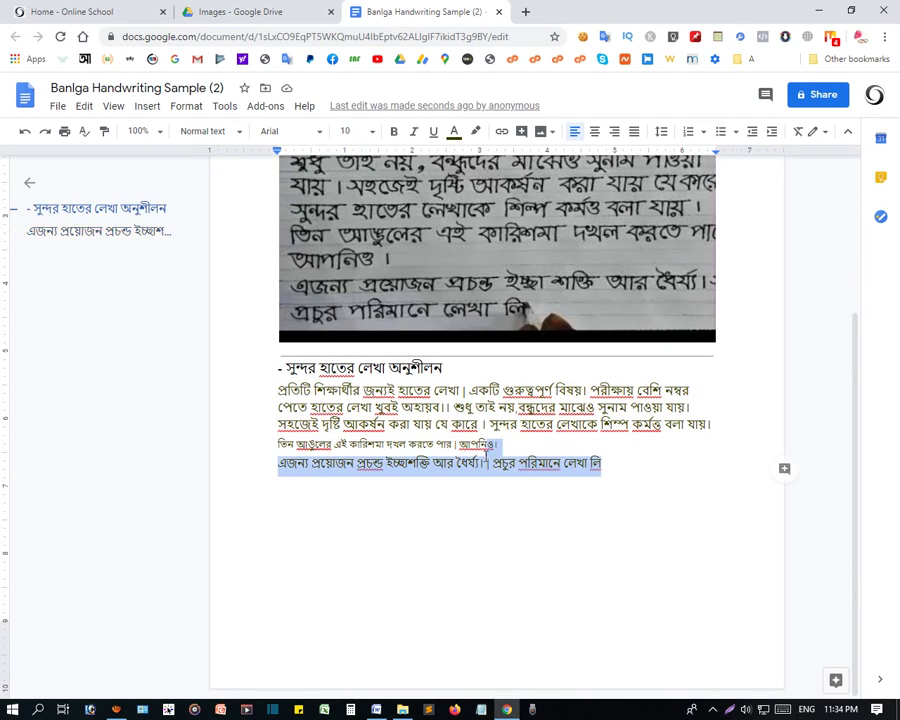
left_click(398, 447)
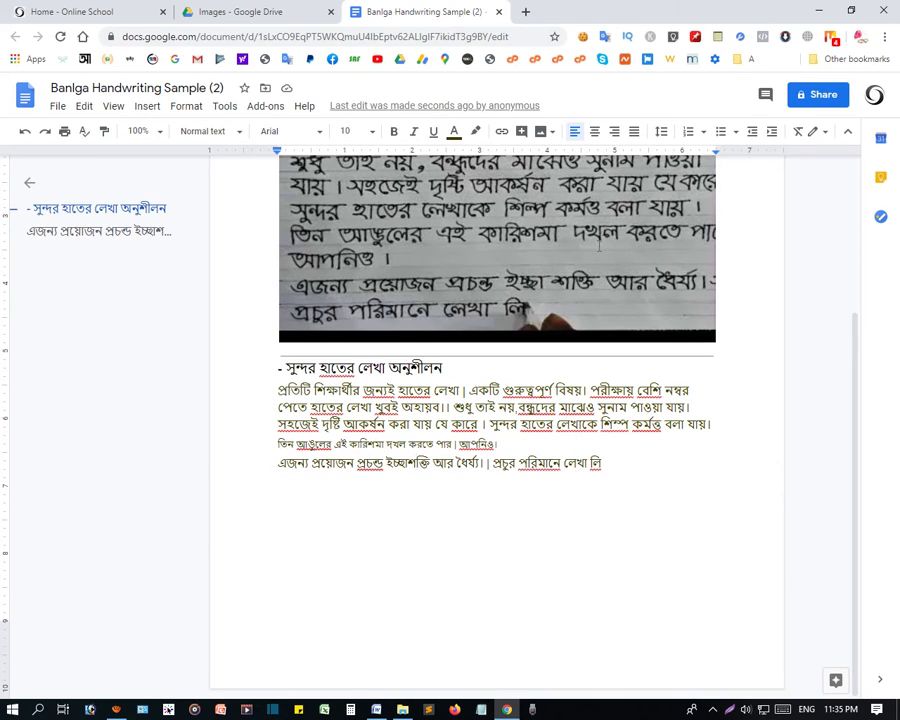
Check suggestions for হাতের, গুরুত্বপূর্ণ and শিল্প, accepting the fix for পরীক্ষায়
left_click(453, 425)
left_click(315, 407)
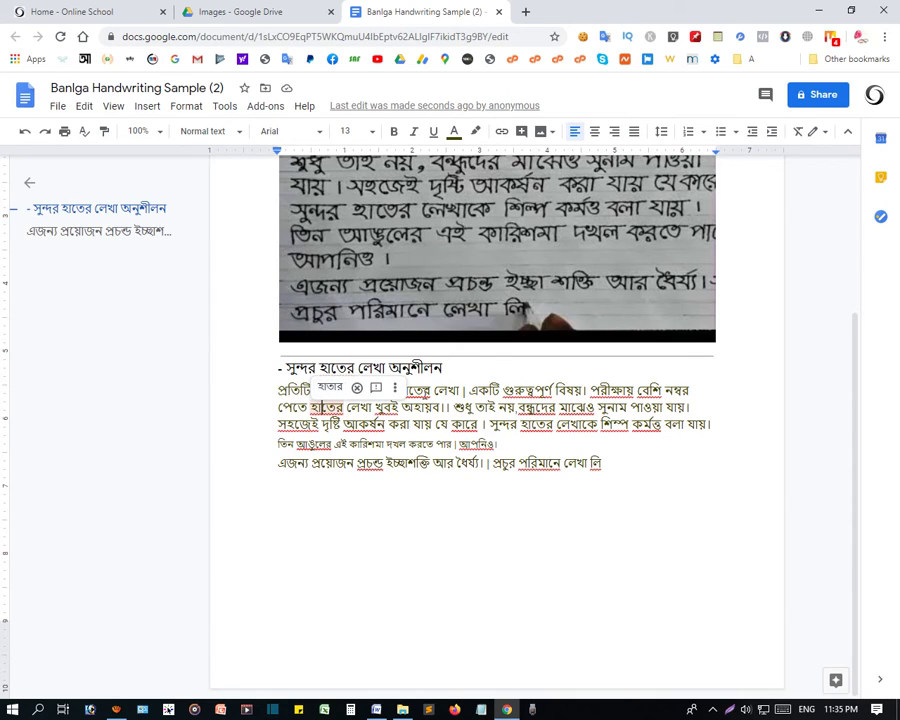
left_click(425, 391)
left_click(533, 390)
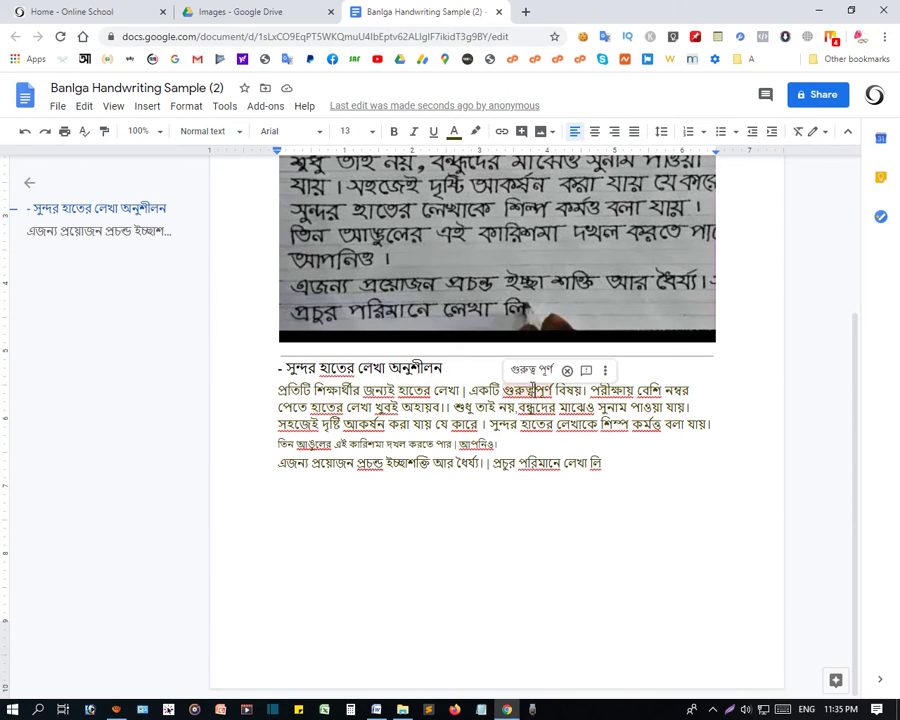
left_click(612, 390)
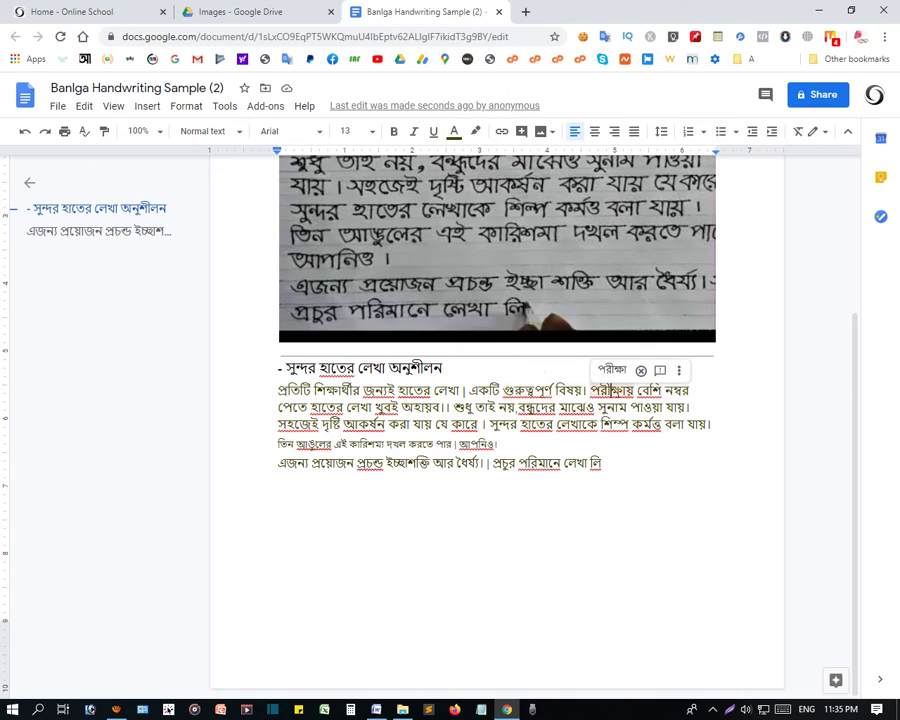
left_click(612, 369)
left_click(650, 390)
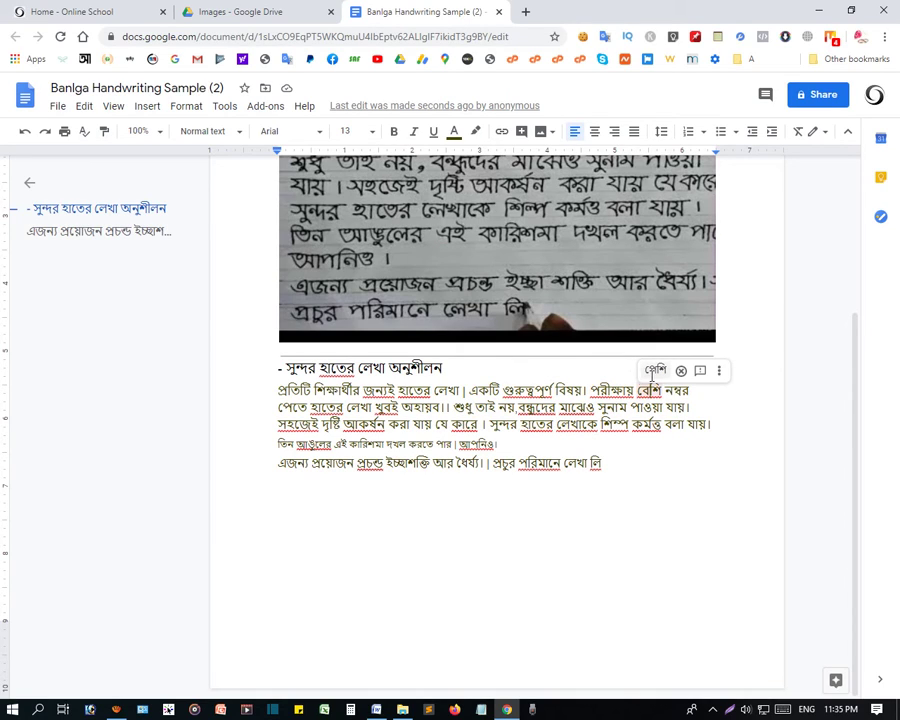
left_click(620, 424)
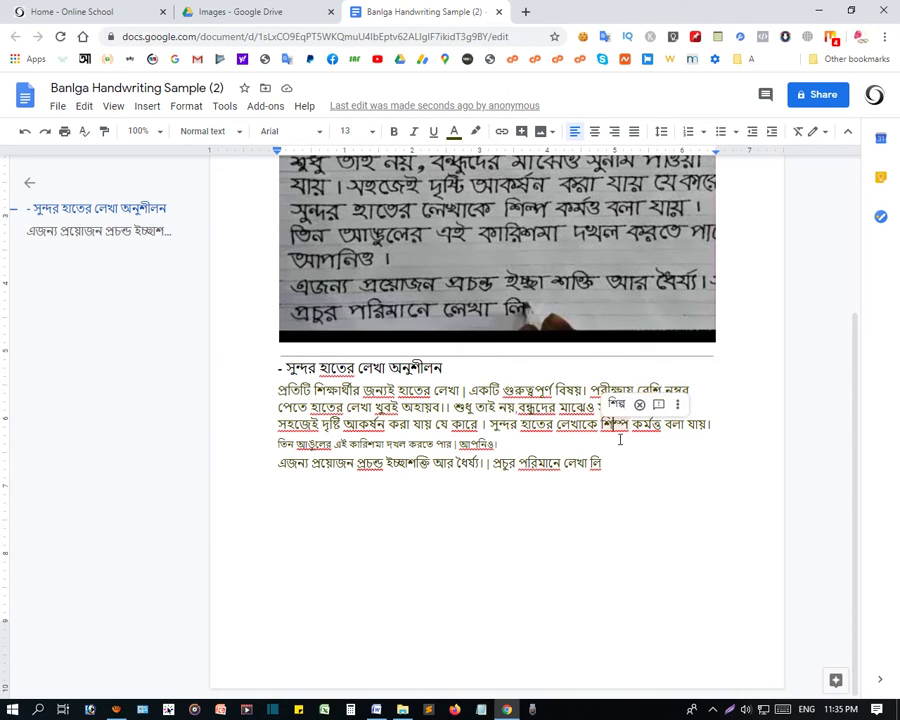
scroll(546, 428, "up", 2)
scroll(546, 428, "down", 2)
Close the Sample (2) document and trash both files in the Images folder
left_click(498, 11)
left_click_drag(586, 402, 239, 278)
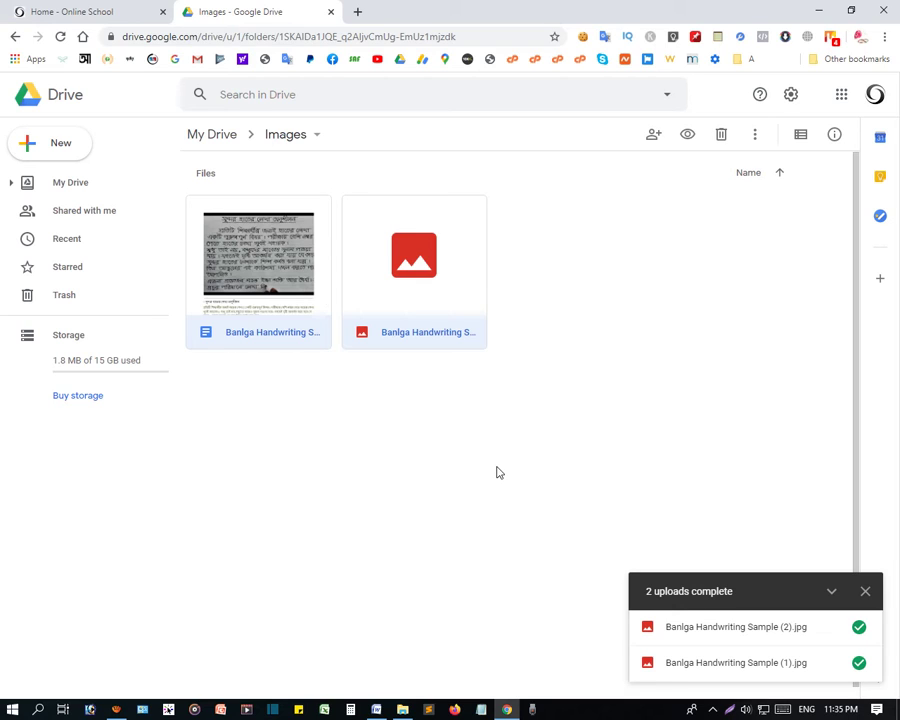
left_click_drag(552, 424, 190, 258)
left_click(721, 134)
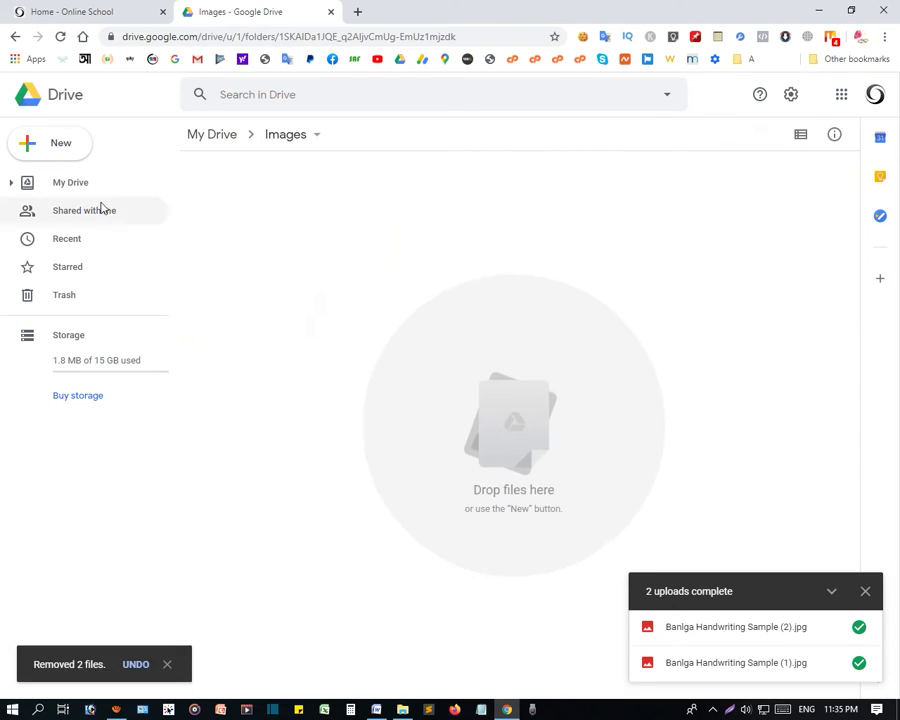
Upload Banlga Handwriting Sample (3).jpg and bring up its actions
left_click(56, 158)
left_click(56, 155)
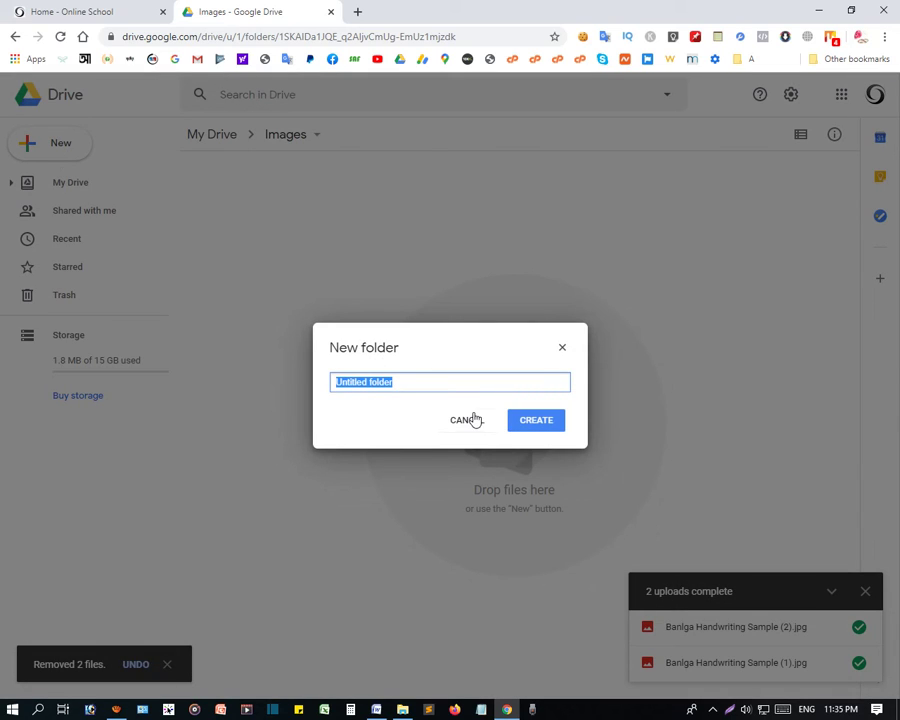
left_click(472, 419)
left_click(54, 140)
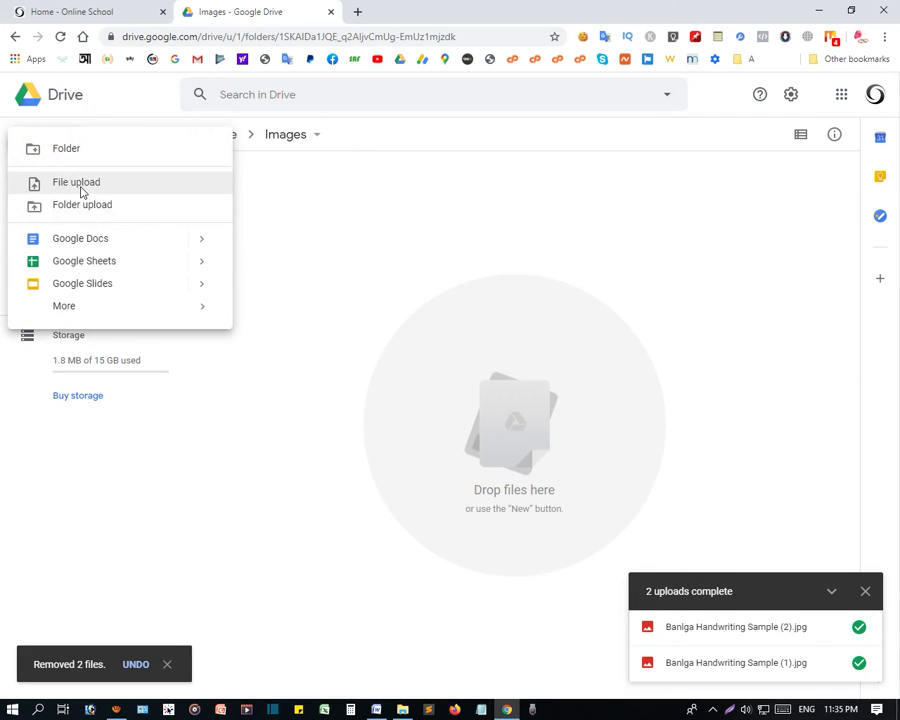
left_click(78, 184)
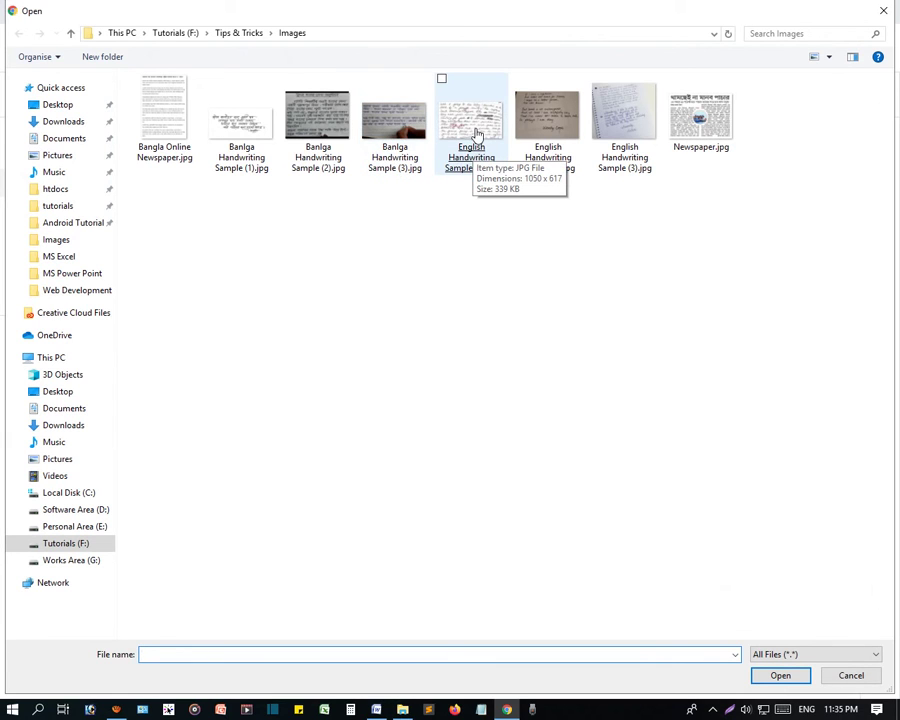
double_click(394, 148)
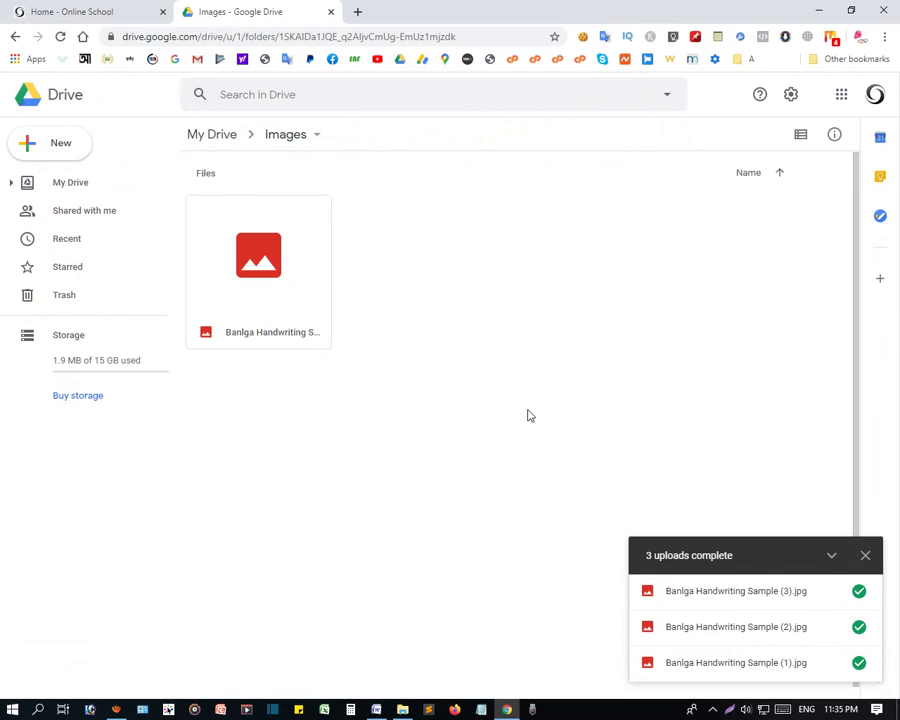
right_click(286, 246)
Convert Banlga Handwriting Sample (3).jpg to a Google Doc and dismiss the সকলের suggestion
mouse_move(478, 300)
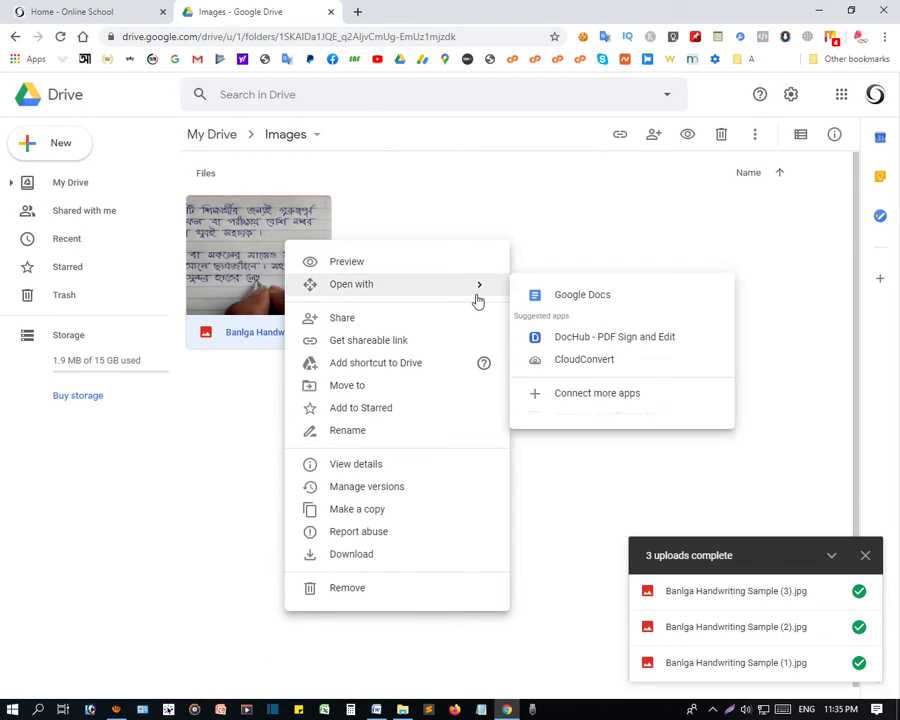
left_click(580, 300)
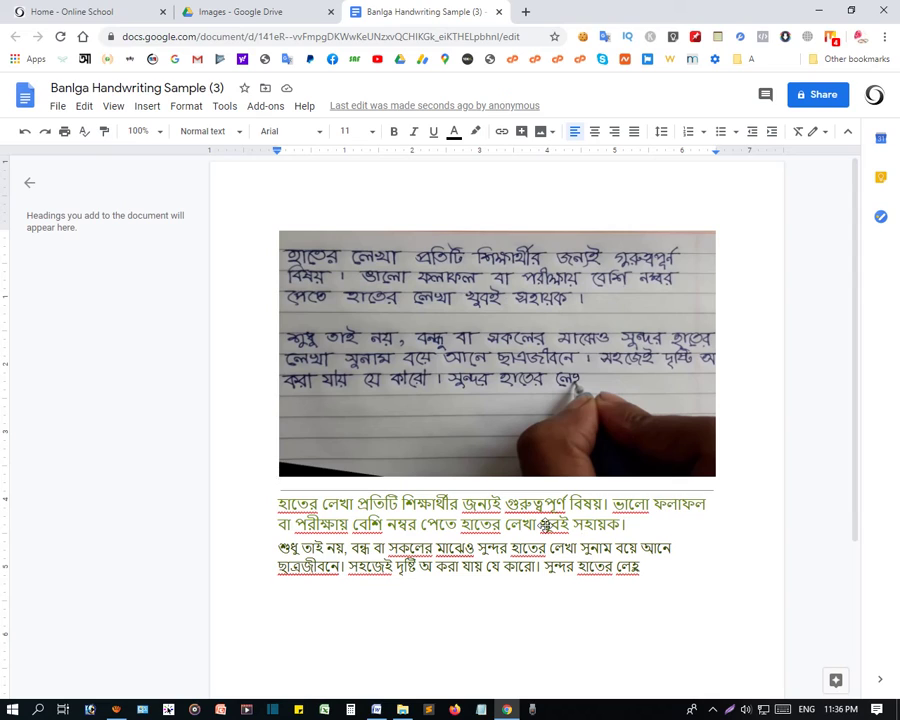
left_click_drag(356, 504, 628, 530)
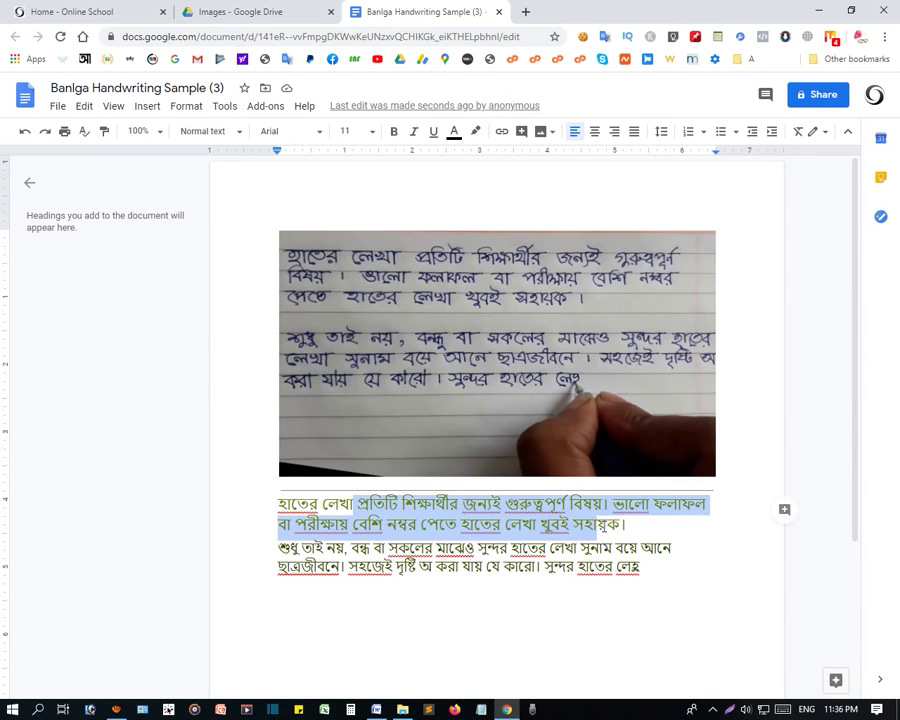
left_click(430, 549)
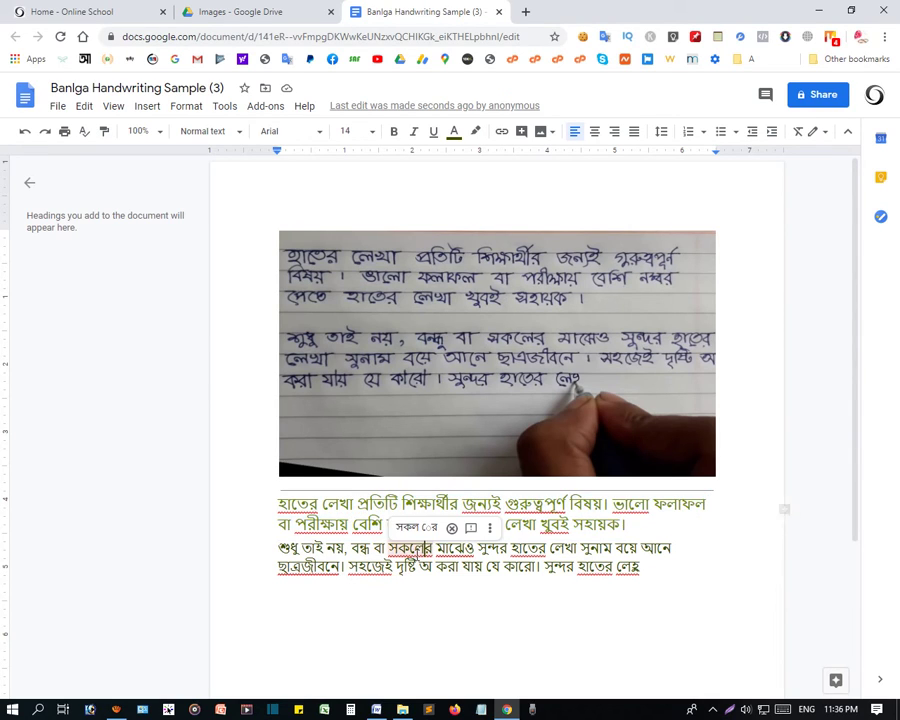
left_click(316, 548)
Select and review the two paragraphs of extracted Bangla text
left_click_drag(289, 548, 623, 551)
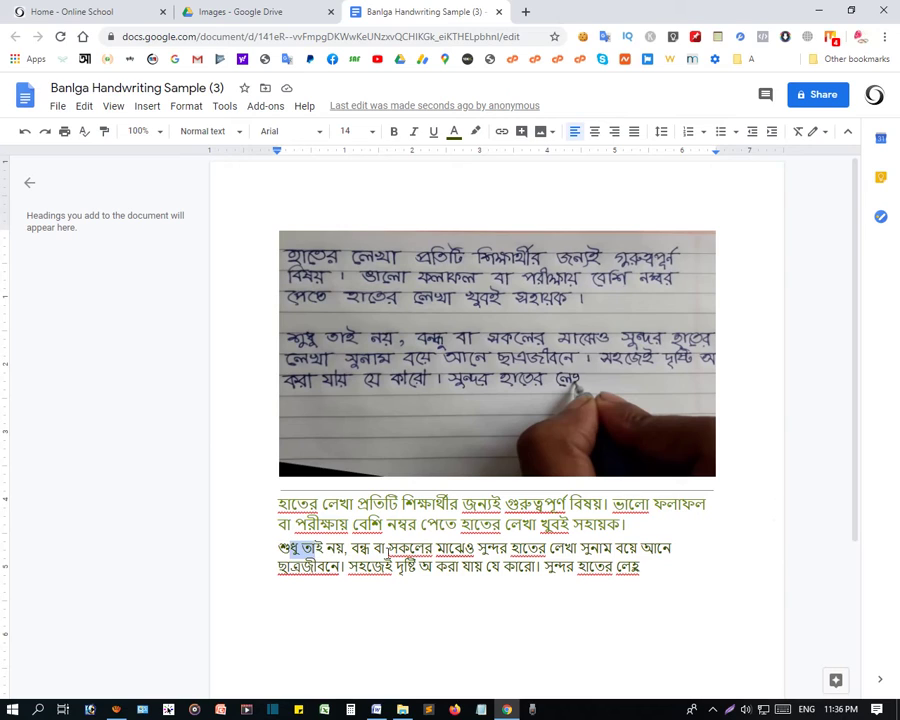
left_click(660, 564)
left_click_drag(278, 503, 643, 524)
left_click(460, 551)
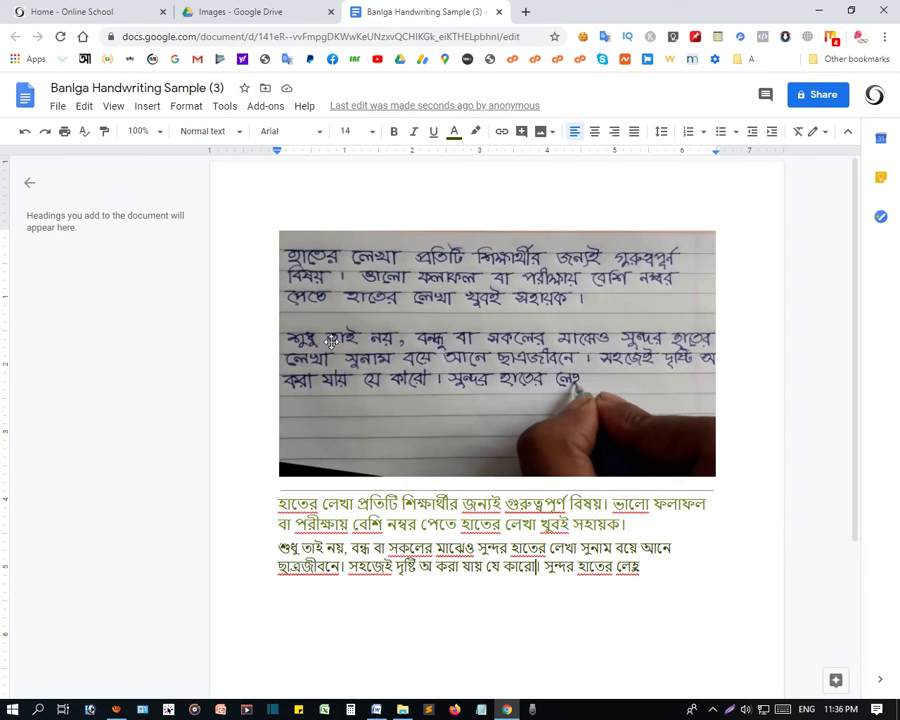
mouse_move(278, 548)
left_mouse_down()
mouse_move(680, 548)
mouse_move(284, 500)
left_mouse_up()
left_click(658, 566)
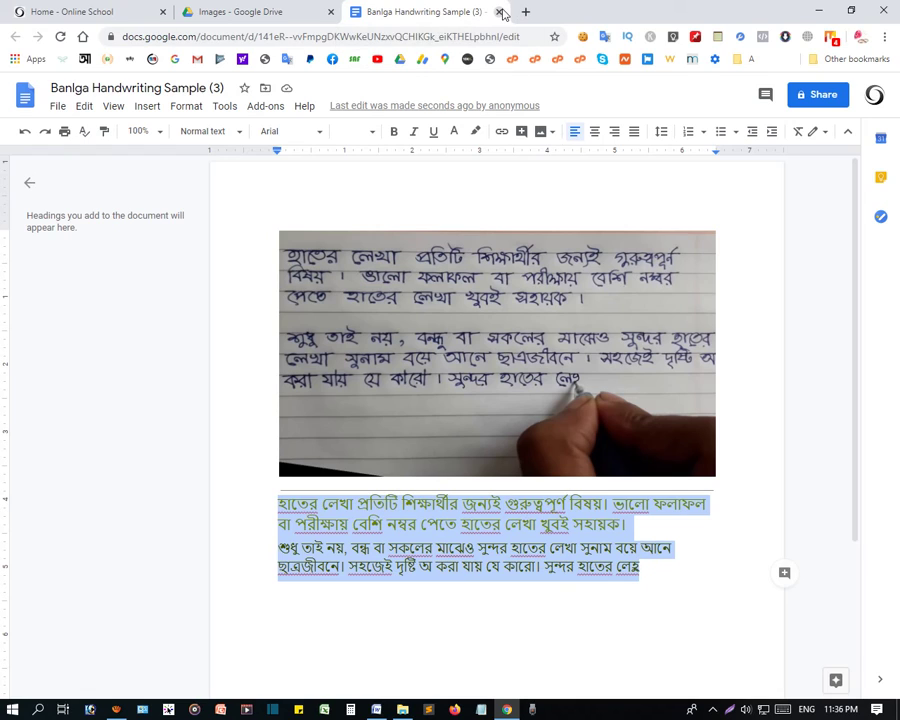
Close the Sample (3) document and trash both files in the folder
left_click(501, 12)
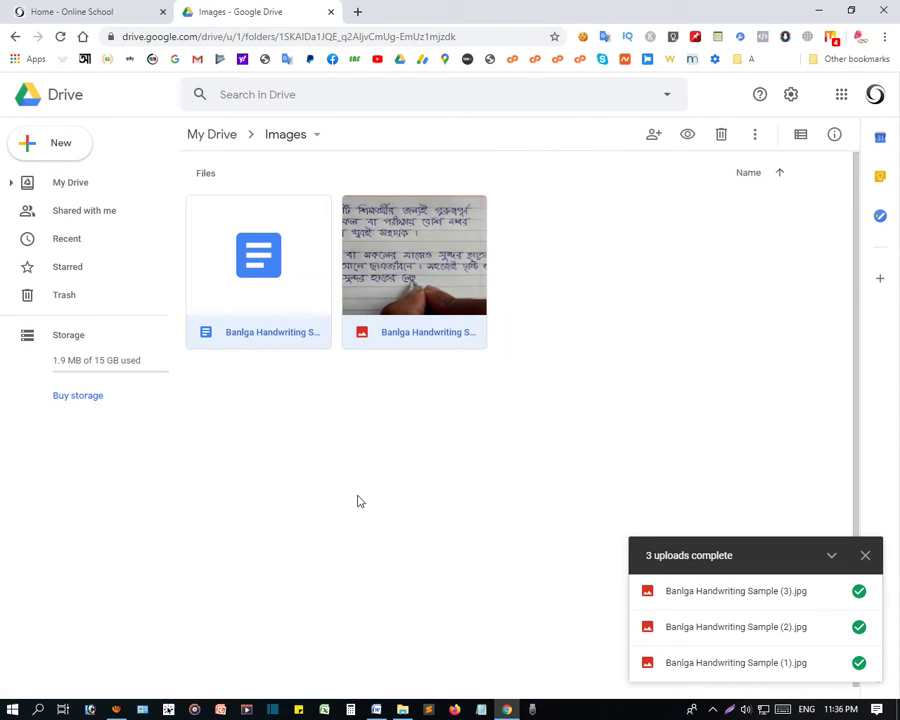
left_click_drag(360, 501, 169, 180)
left_click(722, 138)
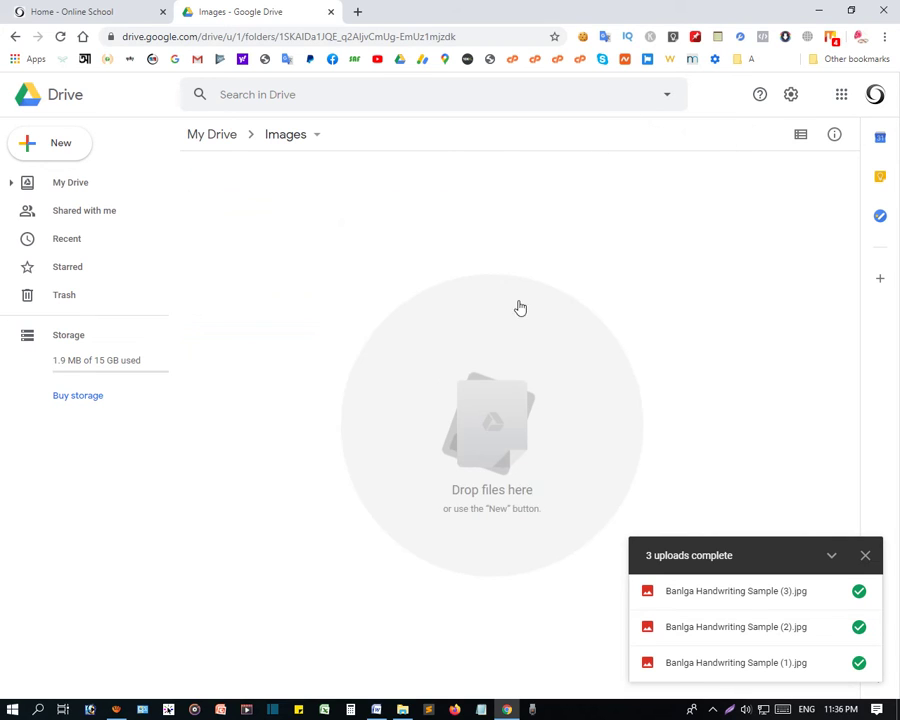
Upload English Handwriting Sample (1).jpg and open it with Google Docs
left_click(58, 146)
left_click(82, 182)
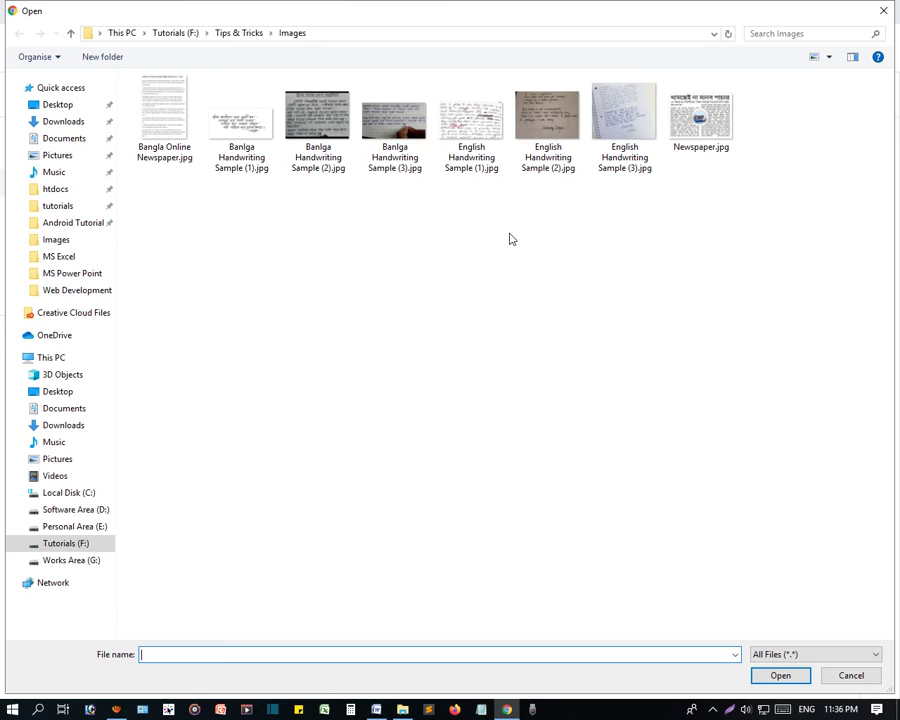
double_click(485, 133)
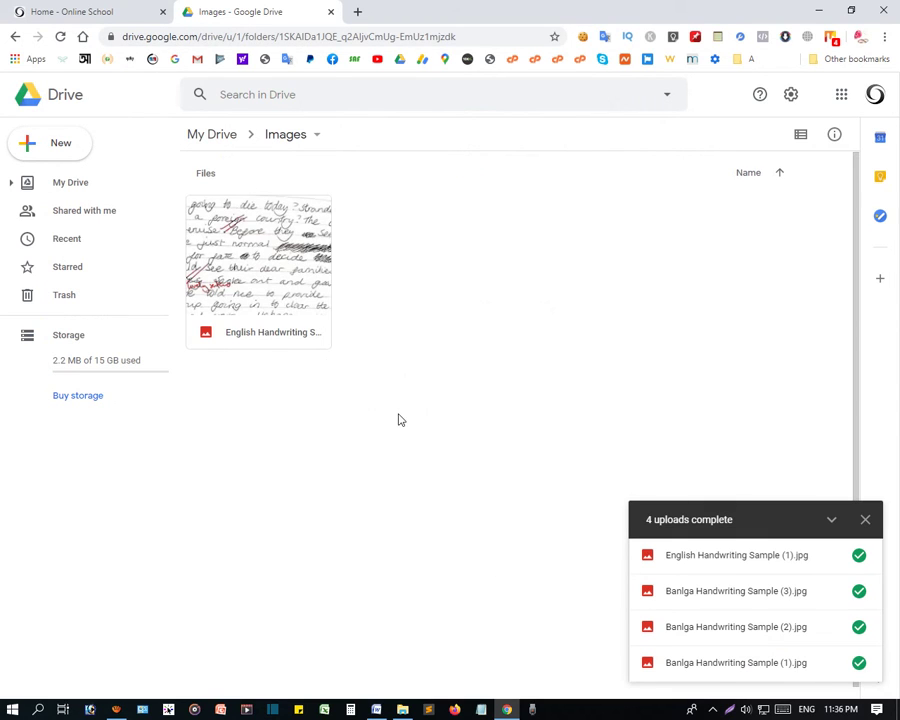
left_click(283, 250)
right_click(282, 249)
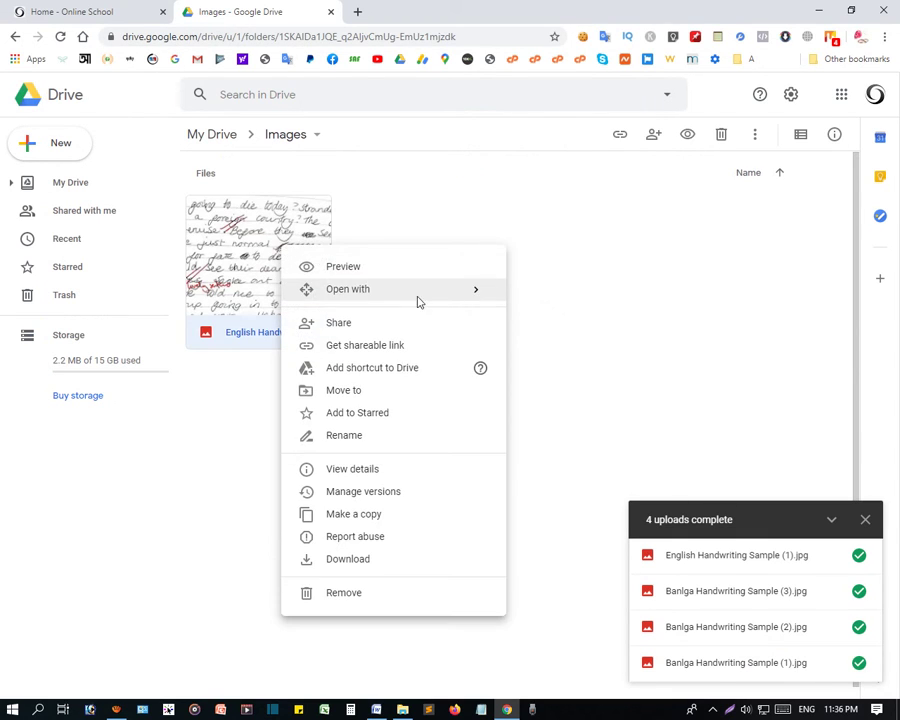
mouse_move(478, 293)
left_click(530, 300)
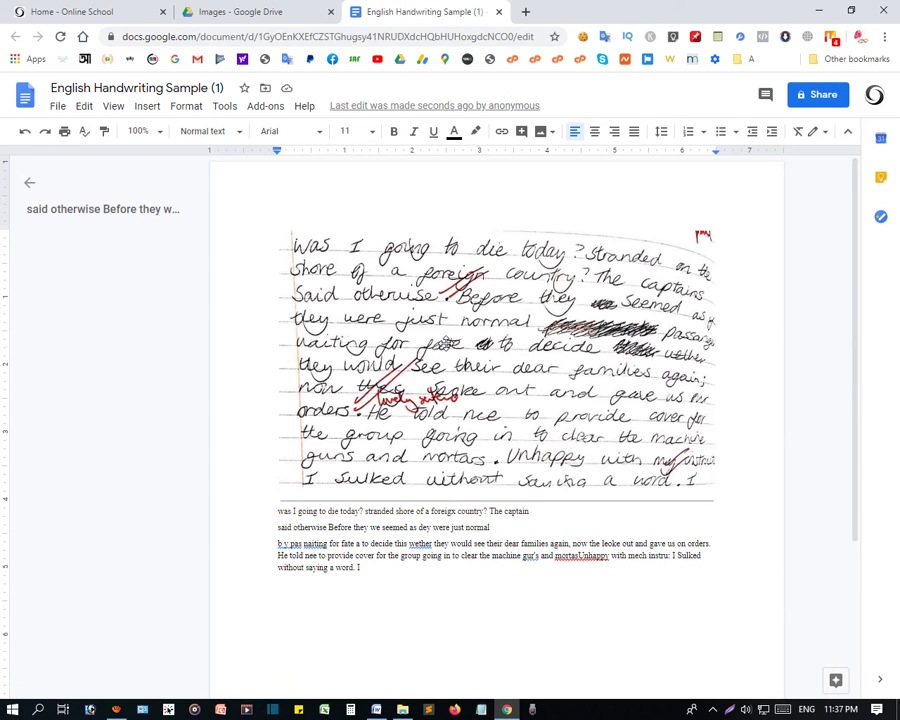
Correct 'wether' to 'whether' and change 'fate a' to 'fate to' in the OCR text
left_click(450, 345)
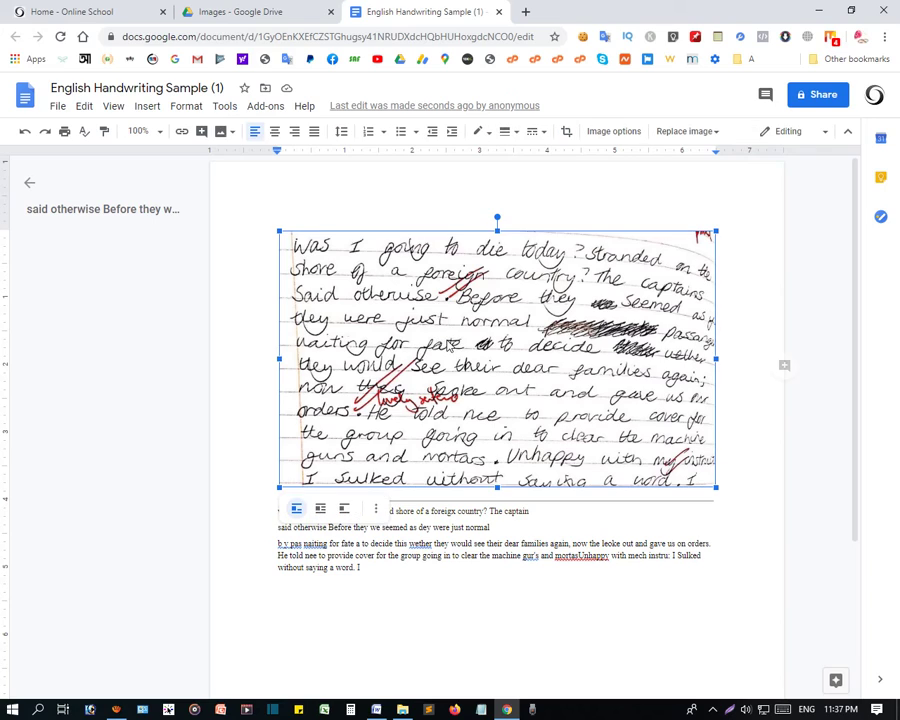
left_click(491, 593)
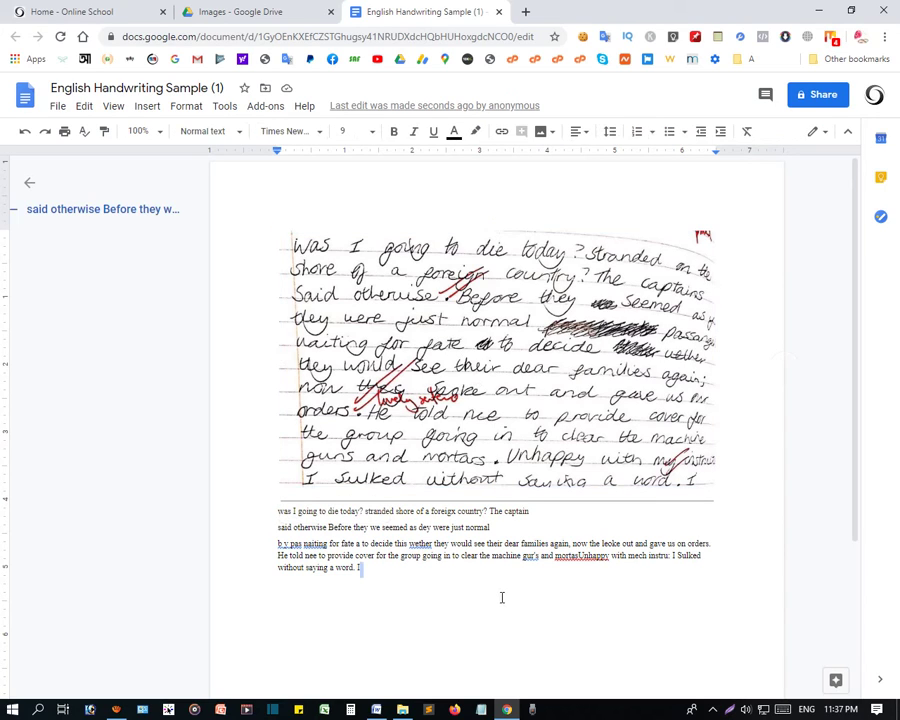
left_click(334, 527)
left_click(416, 543)
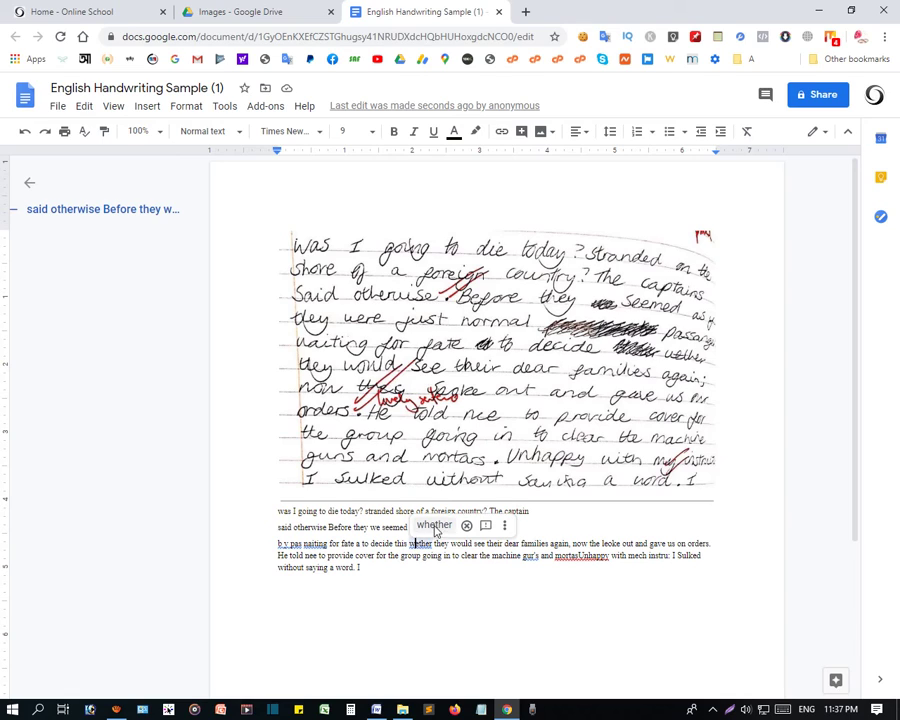
left_click(432, 525)
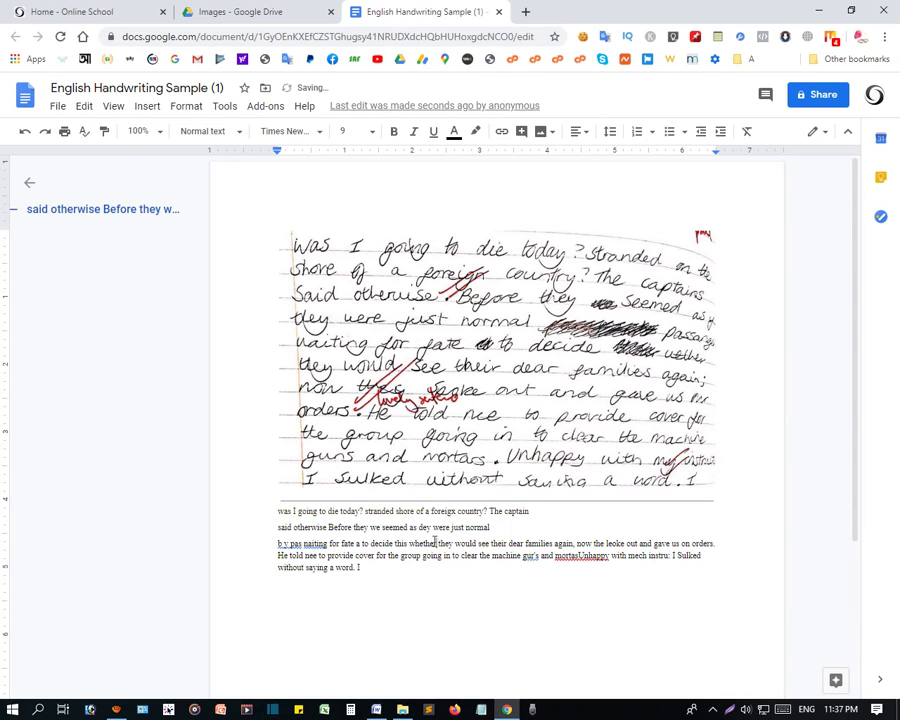
left_click(350, 543)
left_click(380, 570)
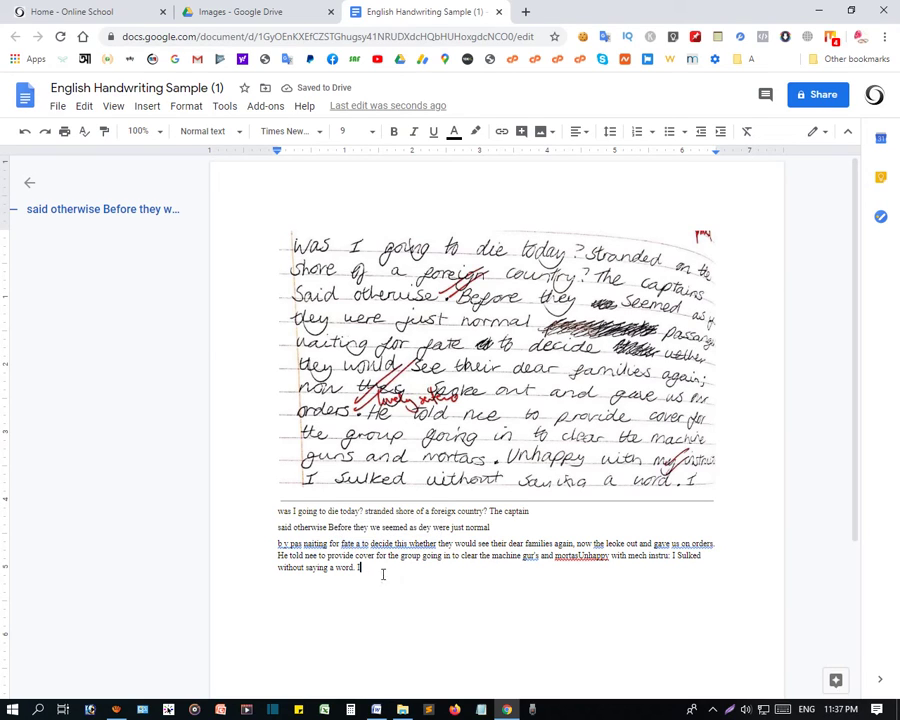
left_click(352, 543)
left_click(362, 525)
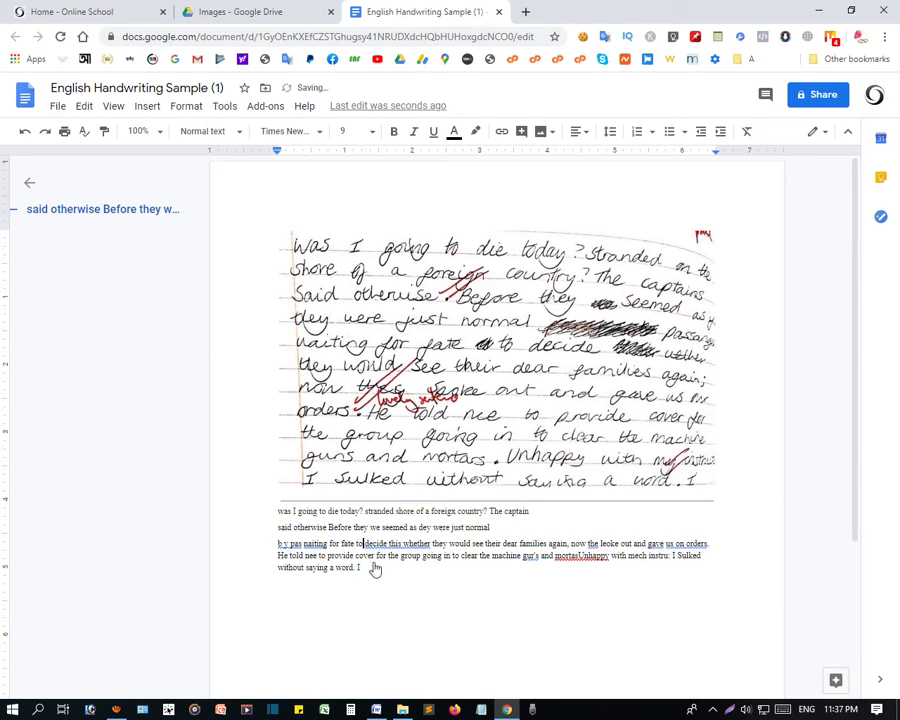
Fix 'naiting' to 'waiting' and drop the extra 'this' before 'decide whether'
left_click(318, 543)
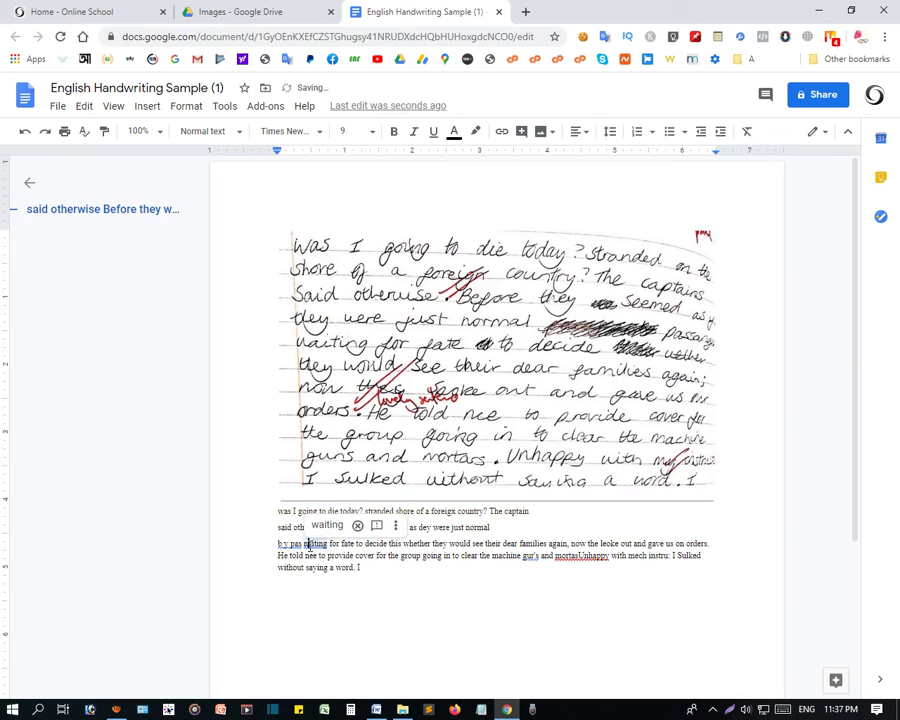
left_click(404, 593)
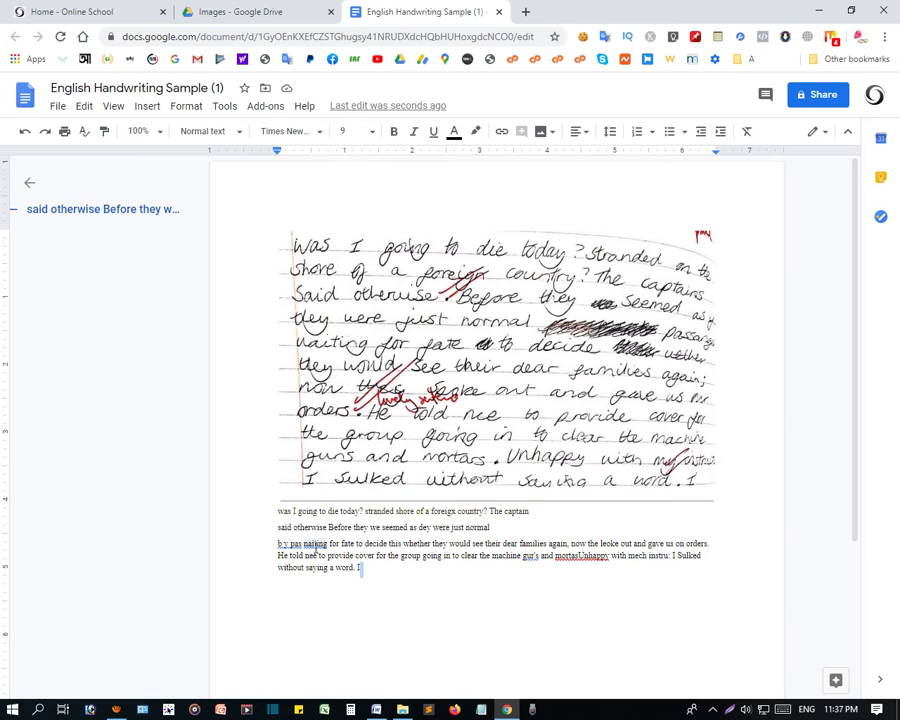
left_click(310, 545)
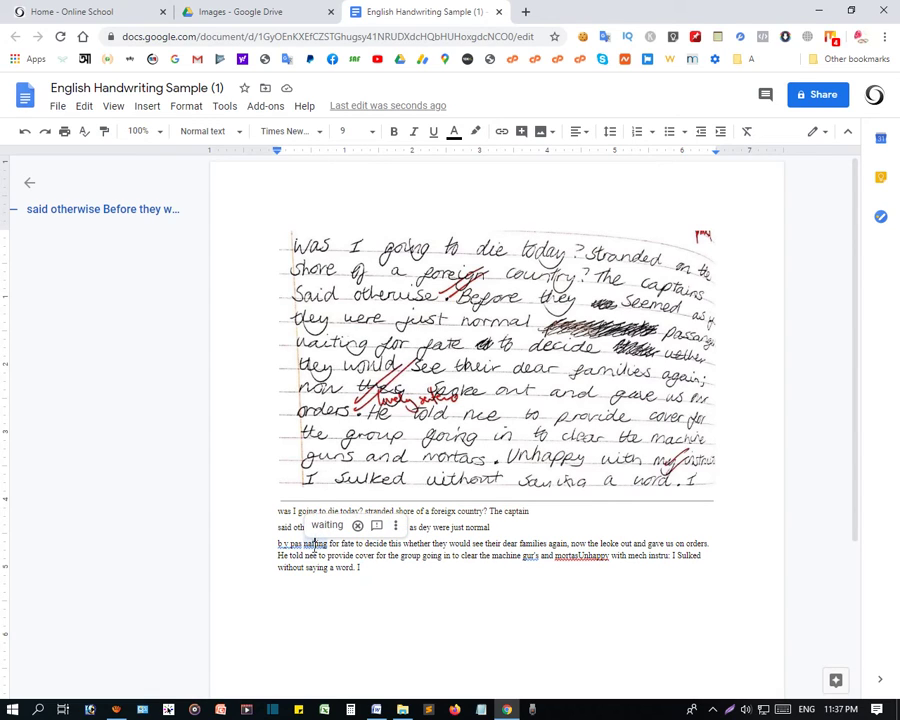
left_click(327, 526)
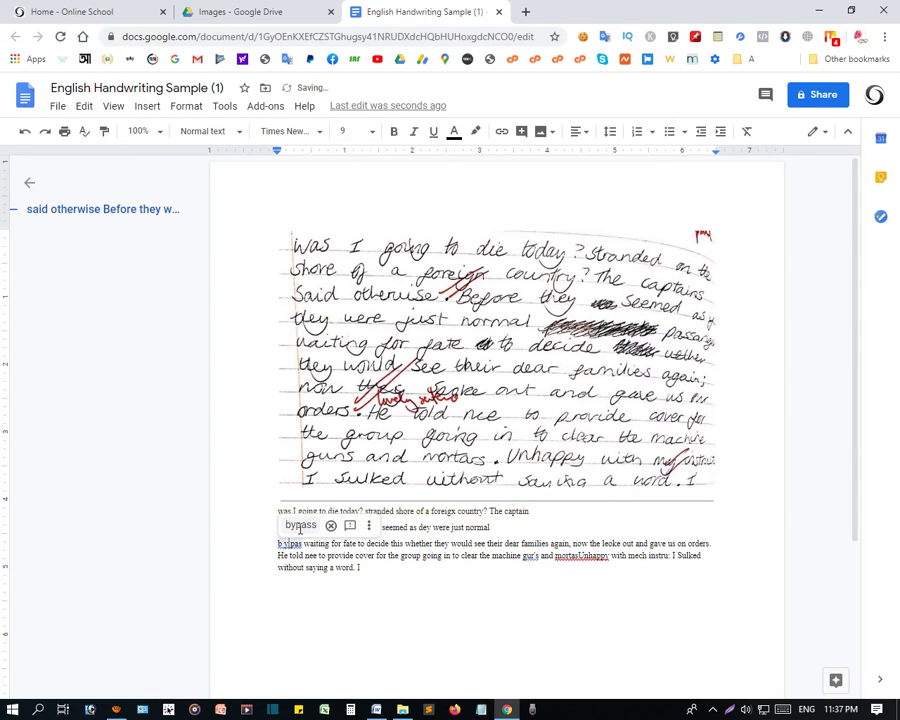
left_click(299, 528)
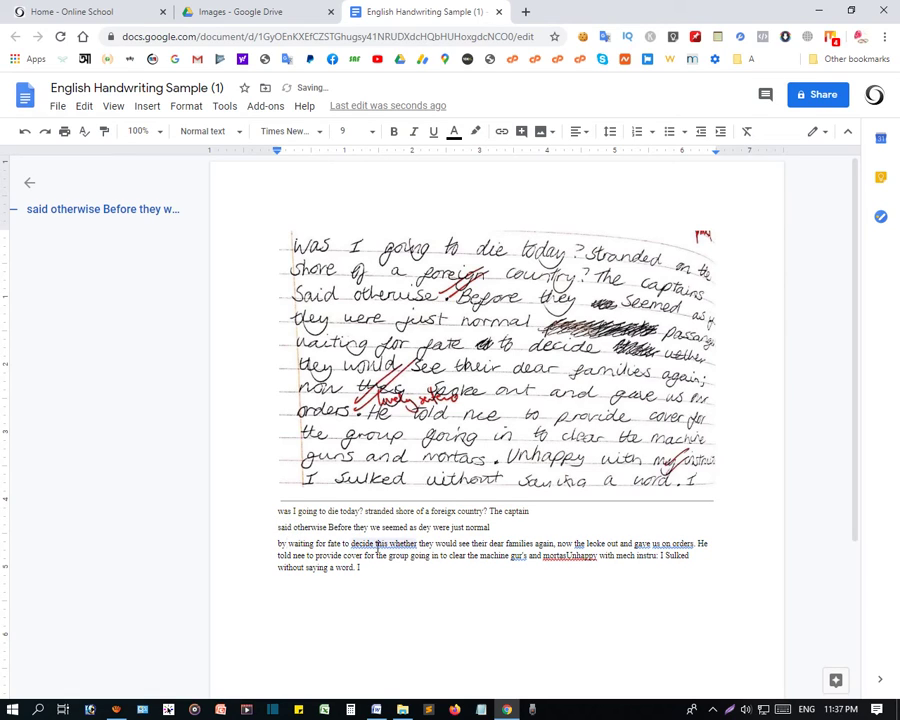
left_click(378, 543)
left_click(392, 523)
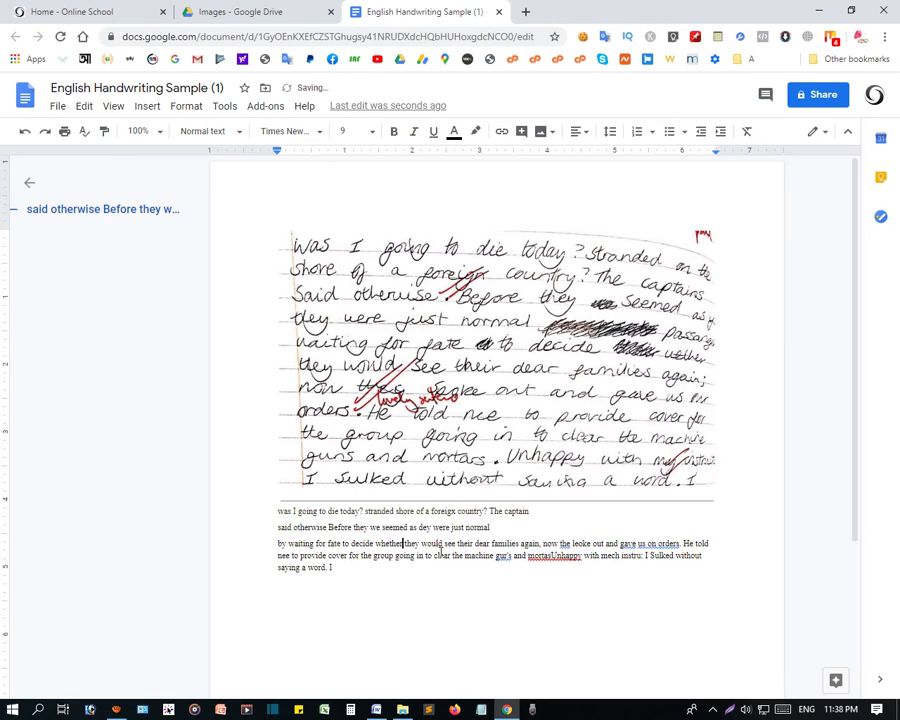
Change 'gur's' to 'gun's', split 'mortasUnhappy' into 'mortar Unhappy', and 'nee' to 'me'
left_click(505, 555)
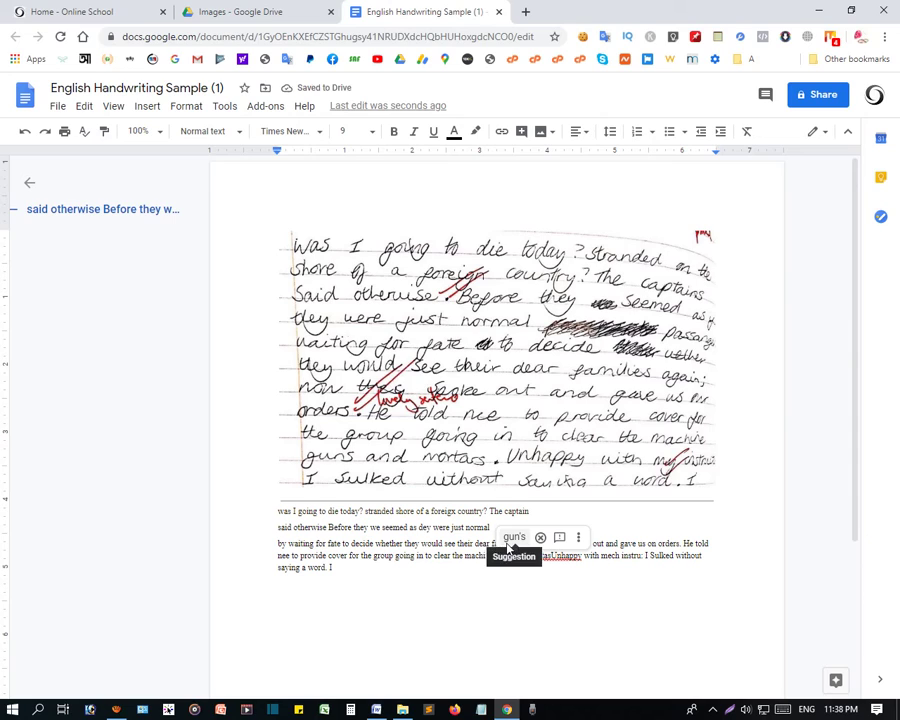
left_click(508, 540)
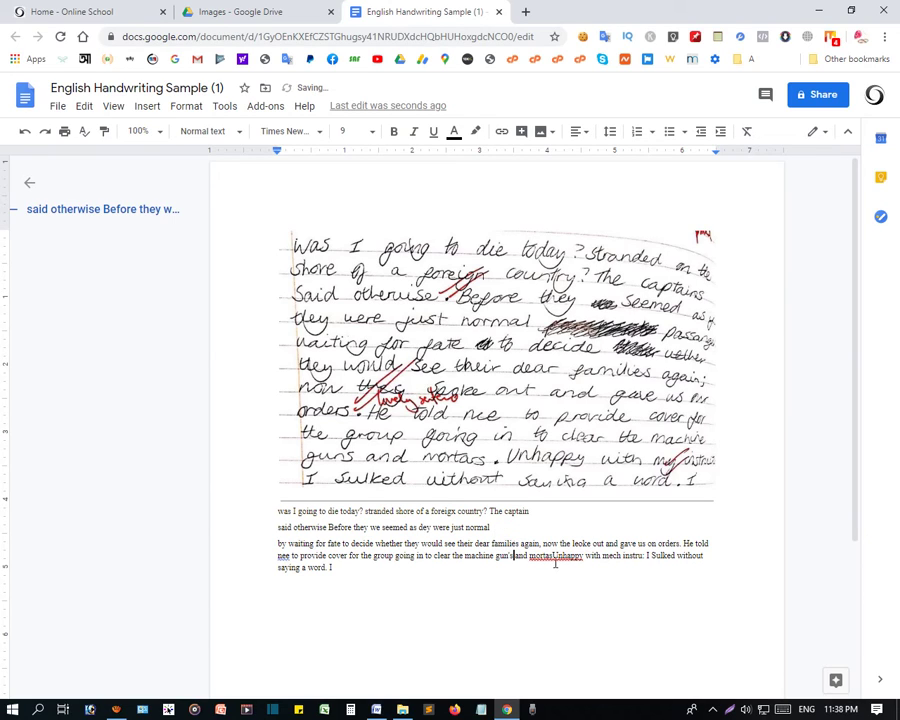
left_click(556, 557)
left_click(562, 535)
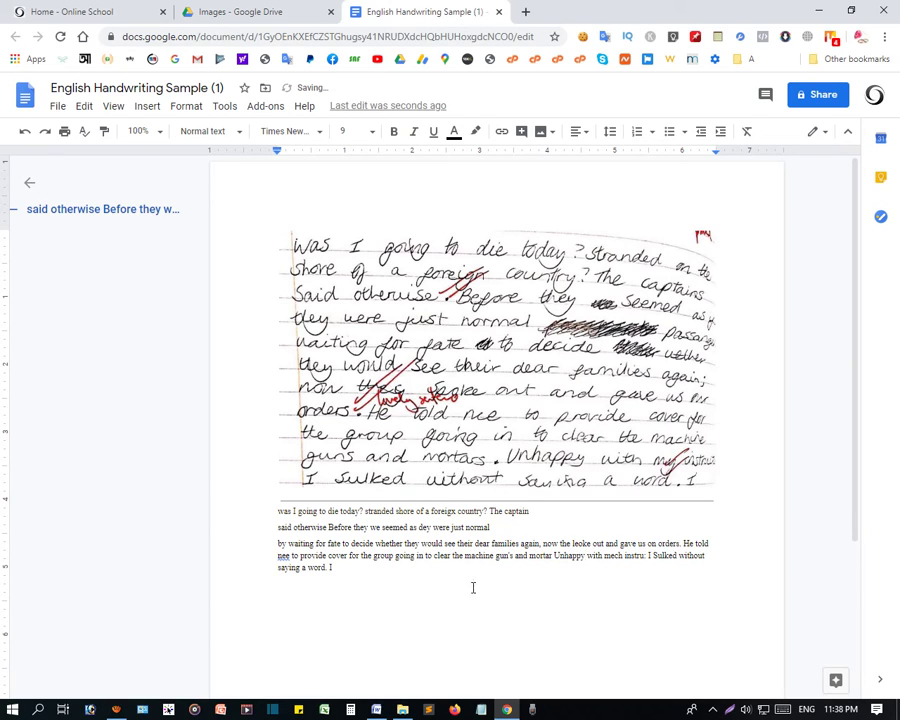
left_click(283, 556)
left_click(300, 536)
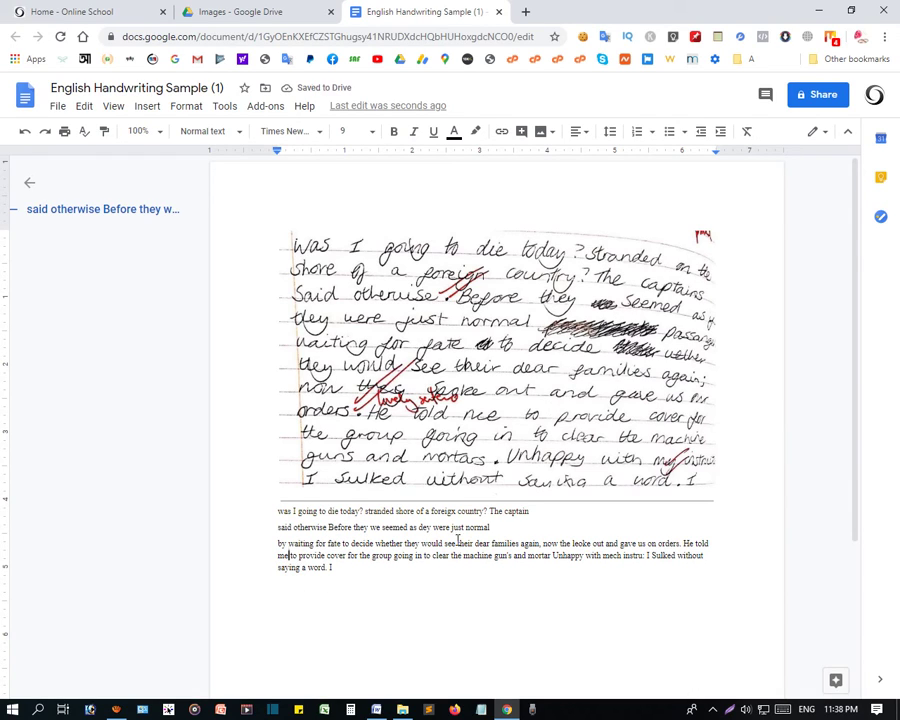
Close the corrected document and select both files in the Drive Images folder
left_click_drag(358, 559, 290, 527)
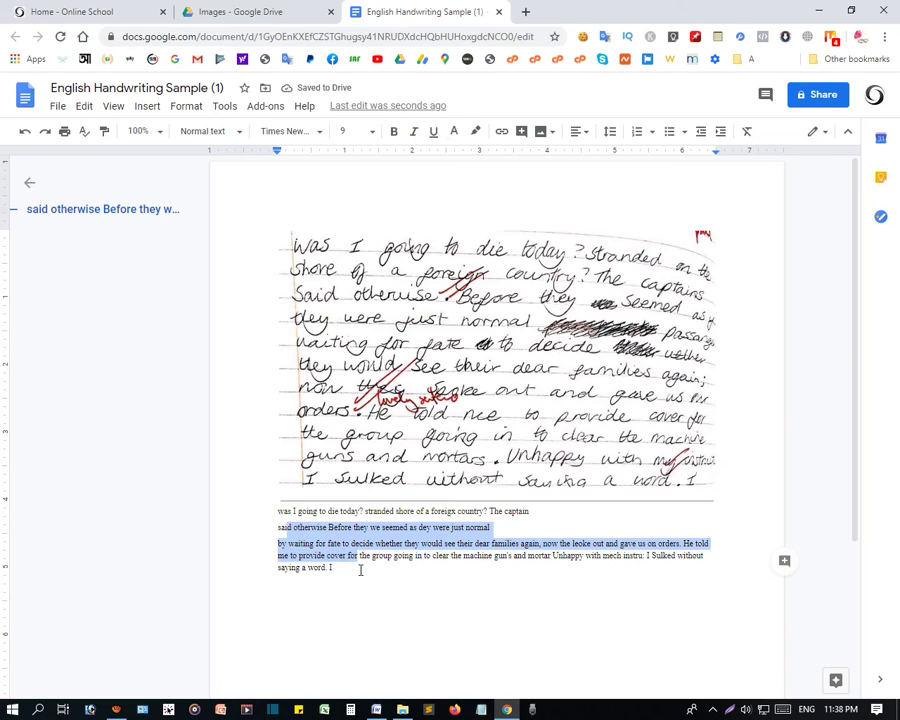
left_click_drag(360, 570, 279, 515)
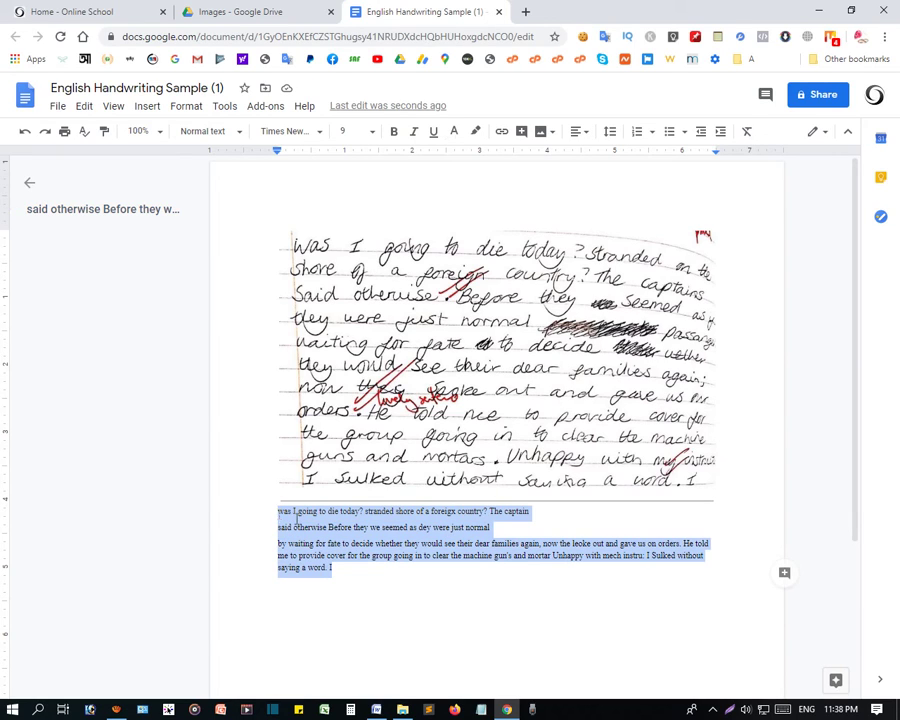
left_click(381, 584)
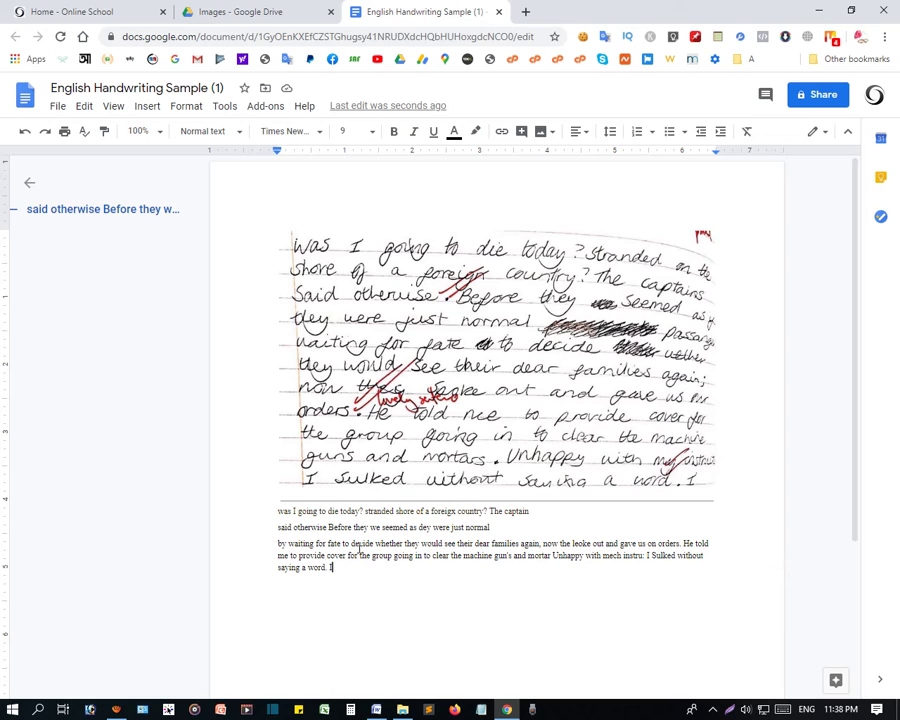
left_click(498, 11)
left_click_drag(502, 421, 197, 299)
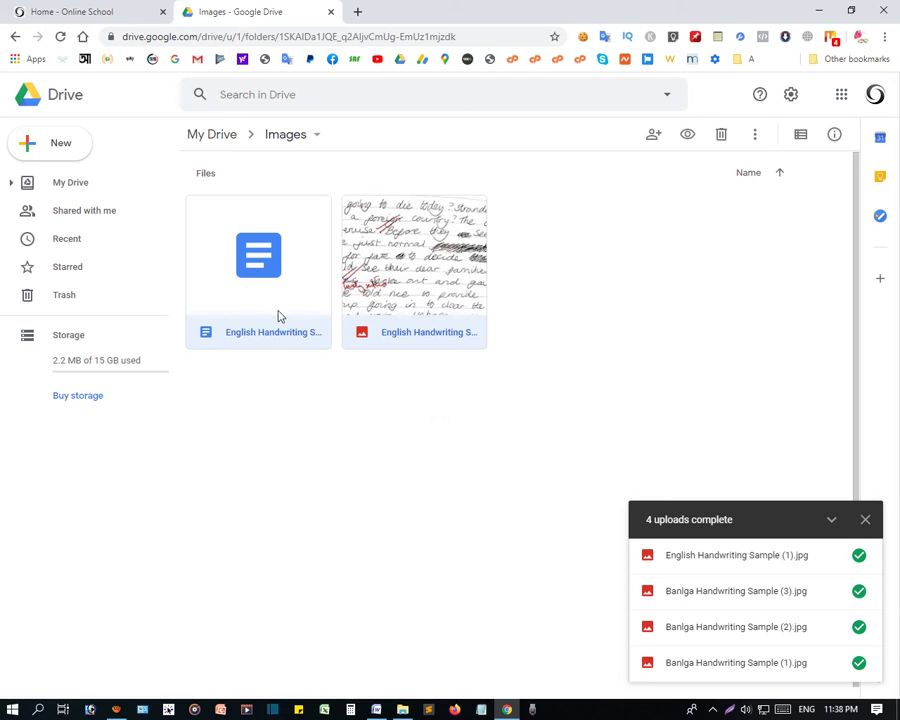
Trash both files and upload English Handwriting Sample (2) into the folder
left_click(721, 134)
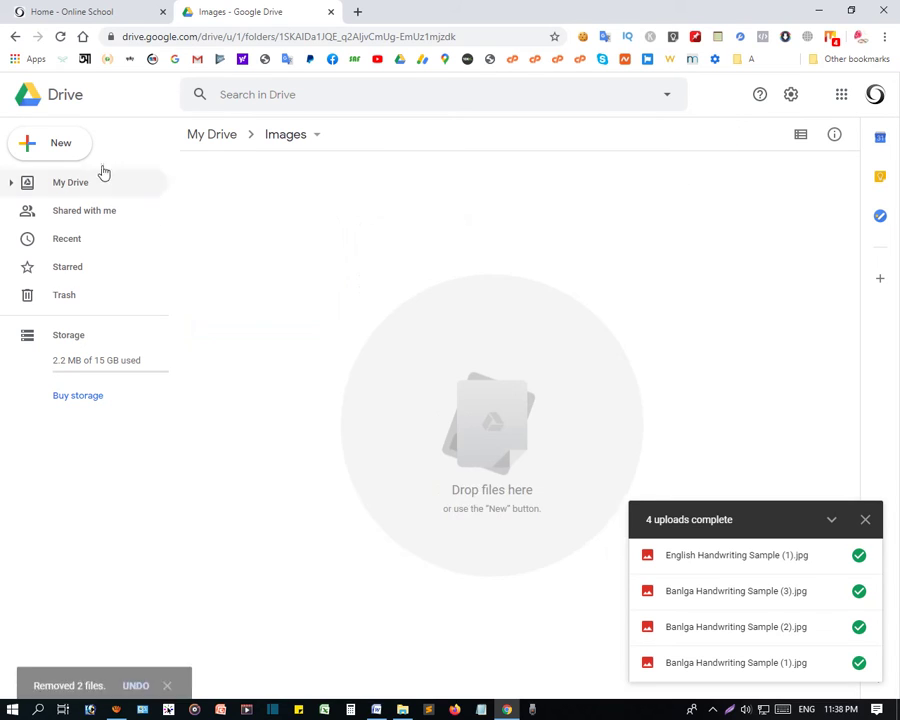
left_click(72, 155)
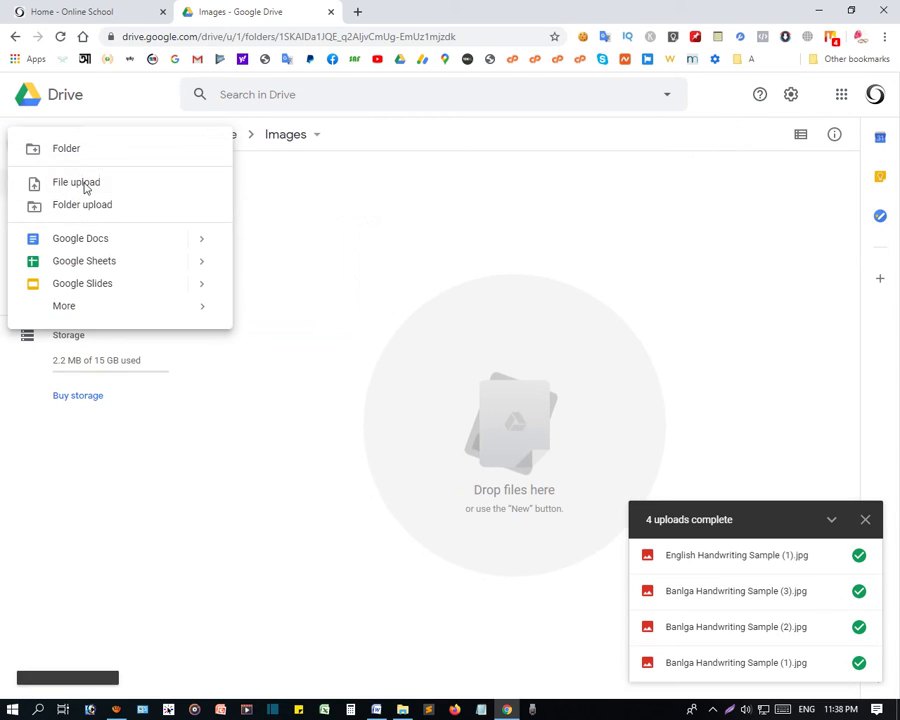
left_click(86, 183)
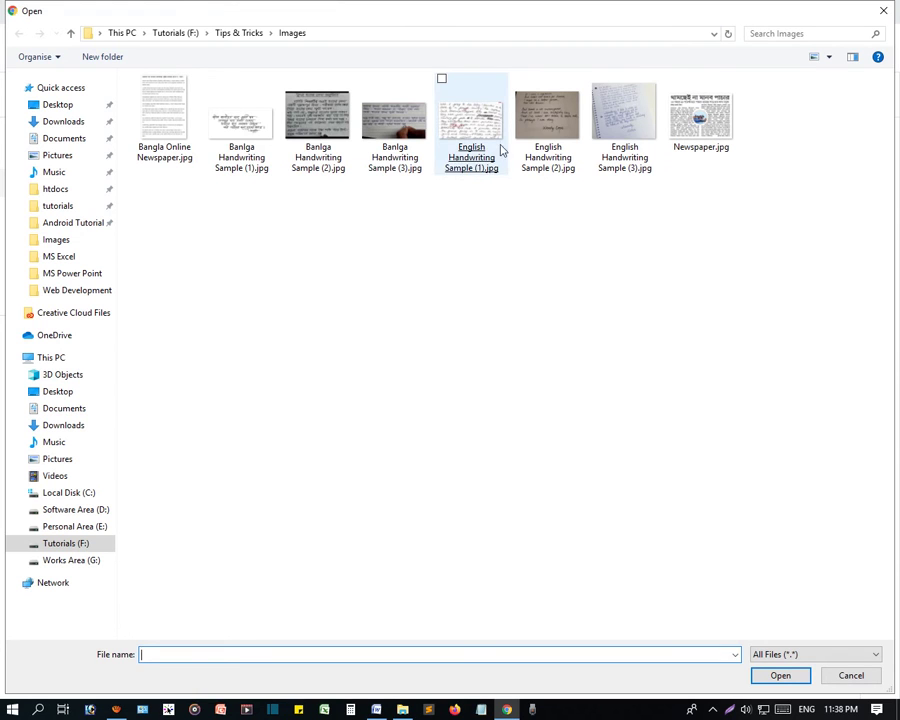
double_click(546, 128)
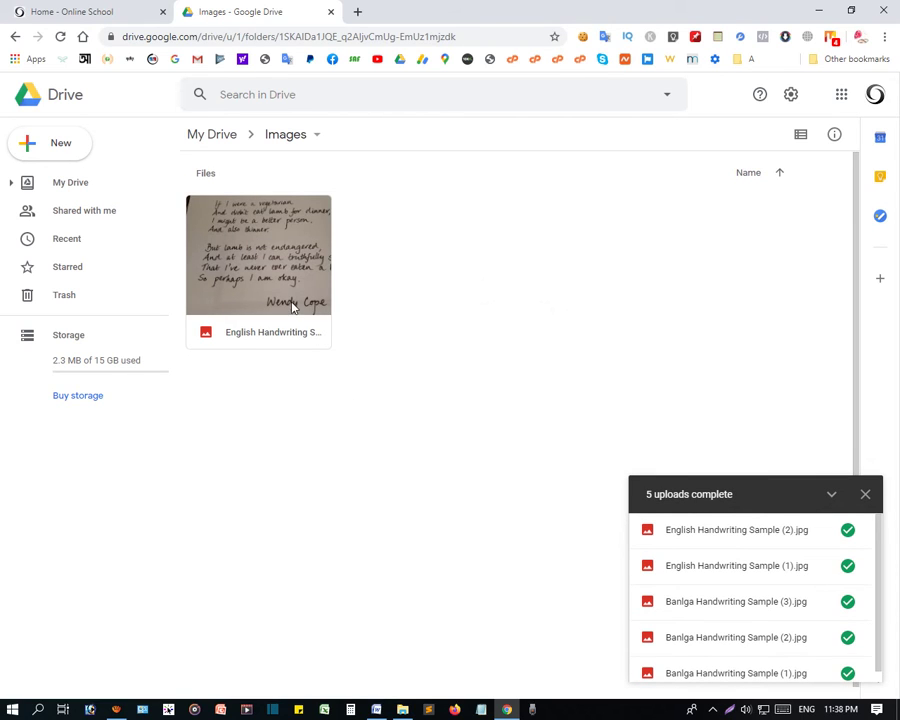
Open English Handwriting Sample (2) with Google Docs, then return to the Drive folder
right_click(281, 276)
mouse_move(464, 318)
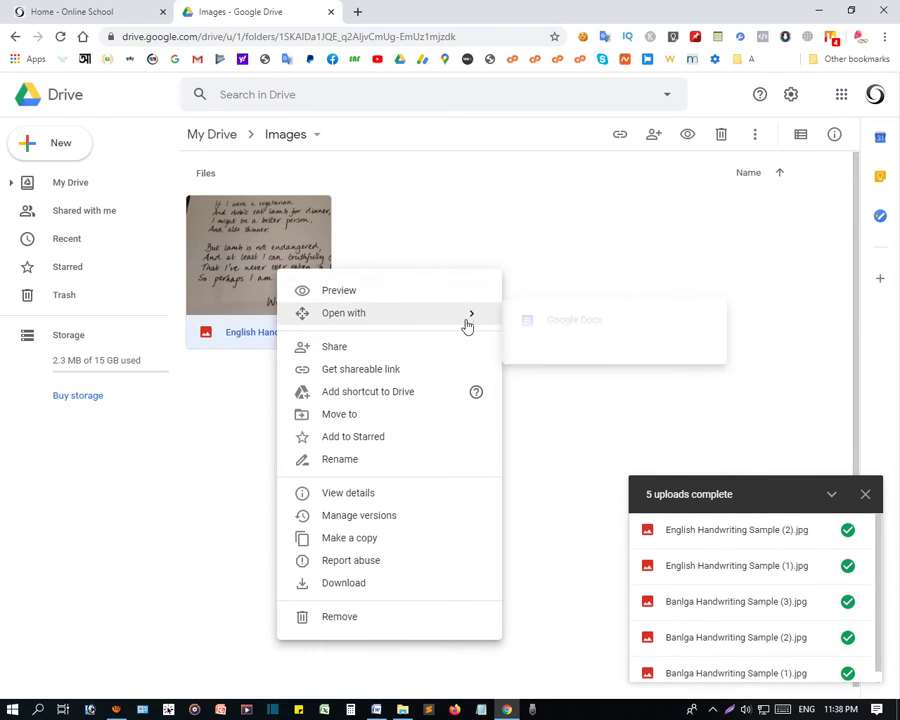
left_click(556, 332)
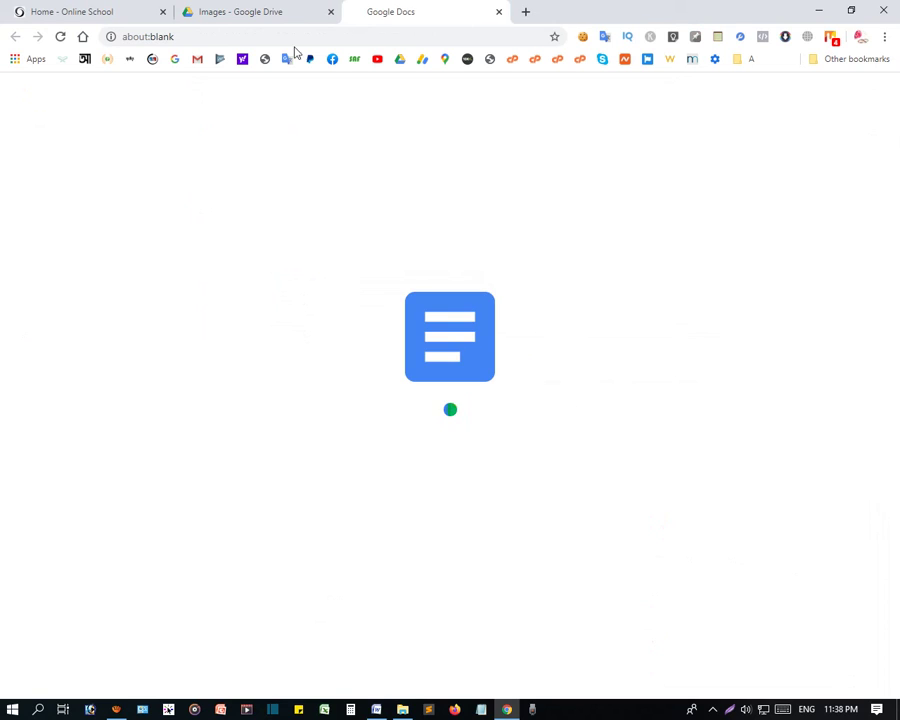
left_click(268, 20)
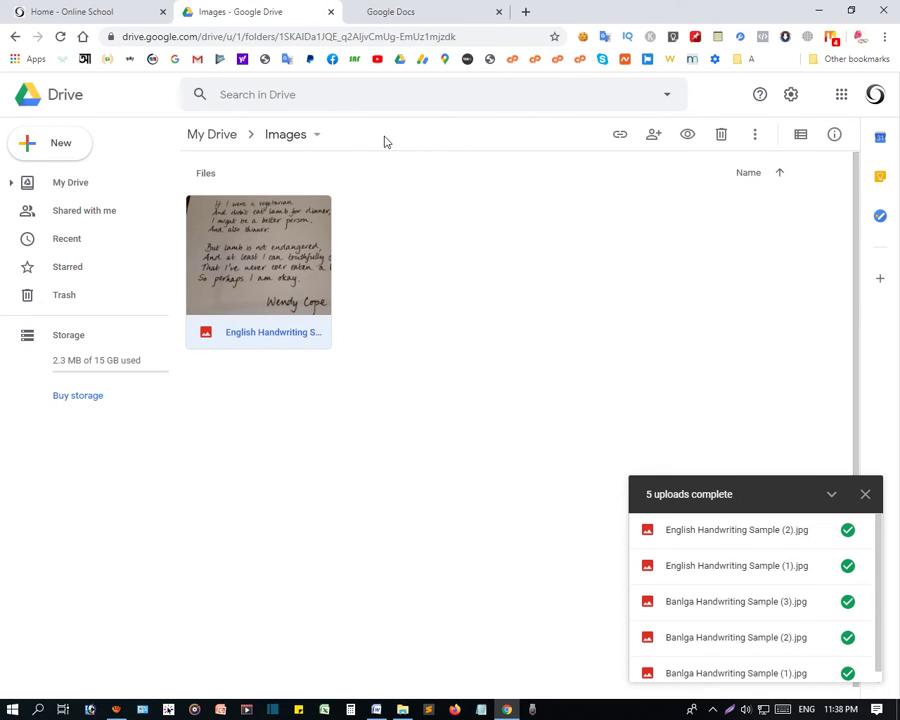
Review the recognised Wendy Cope poem text below the image, then close the document
left_click(426, 10)
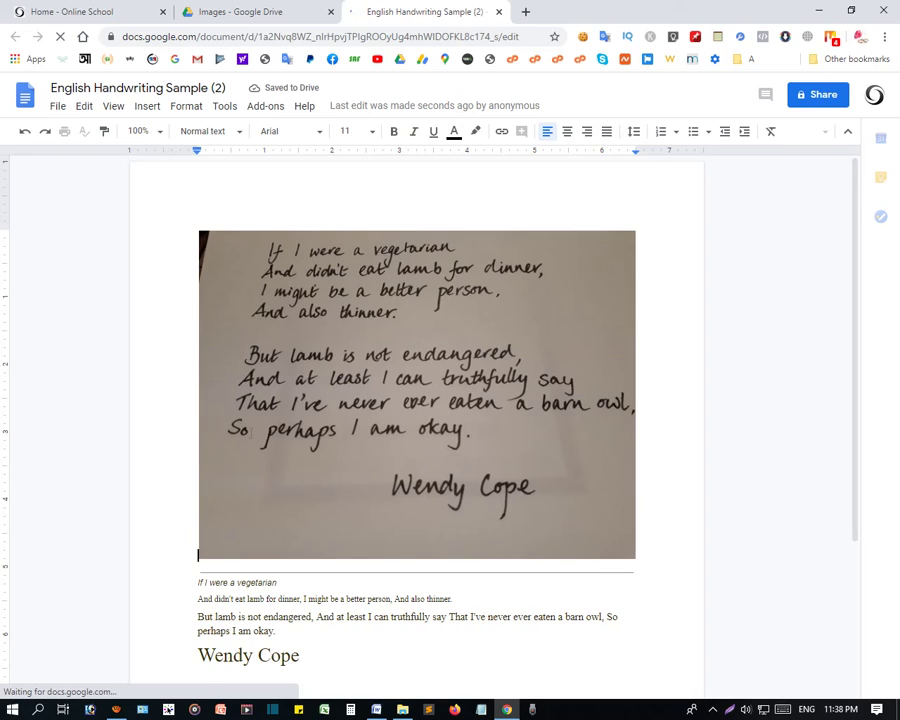
scroll(797, 483, "down", 2)
scroll(794, 480, "down", 1)
scroll(752, 454, "up", 2)
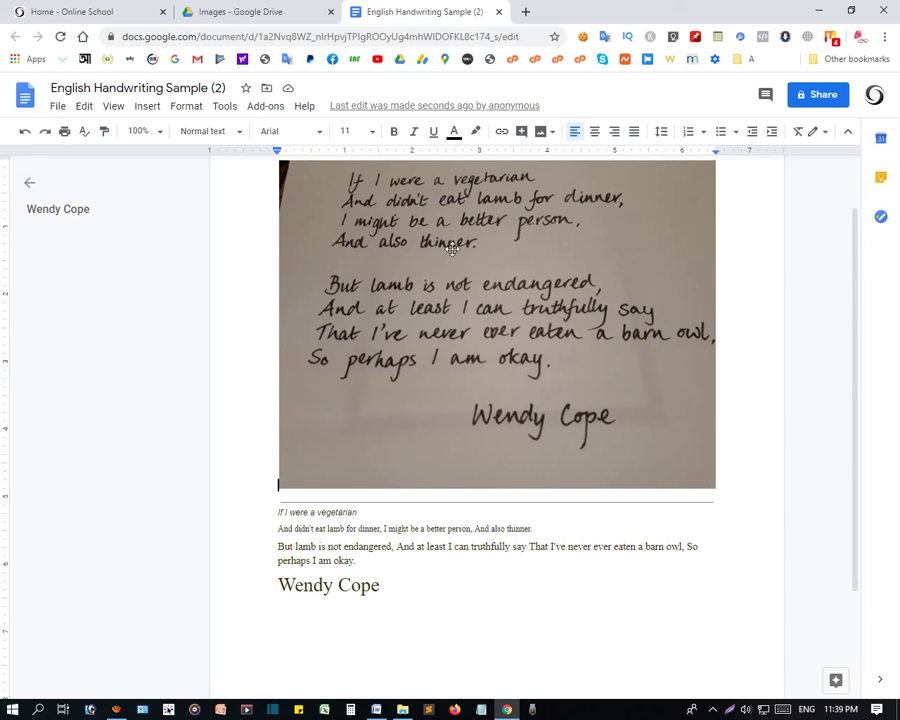
left_click(440, 435)
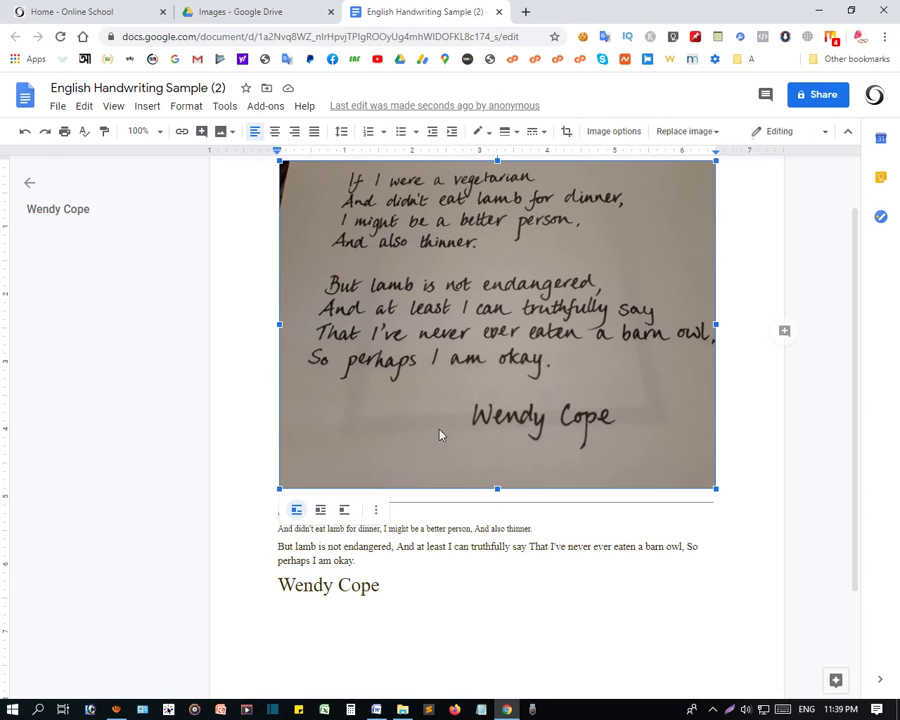
left_click(416, 524)
left_click(471, 587)
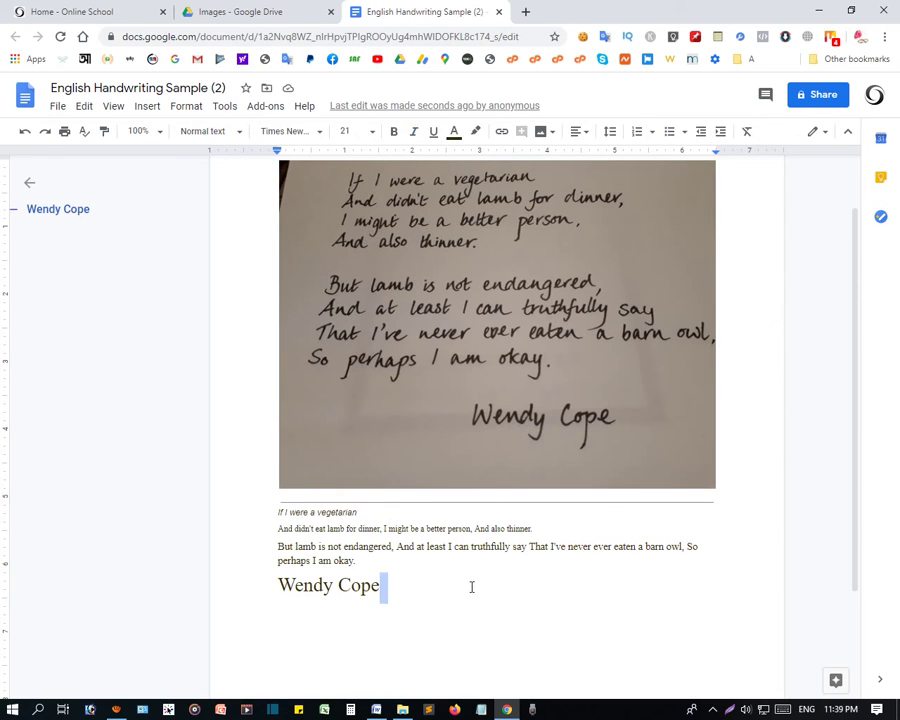
left_click_drag(471, 587, 267, 519)
left_click(435, 590)
left_click(499, 11)
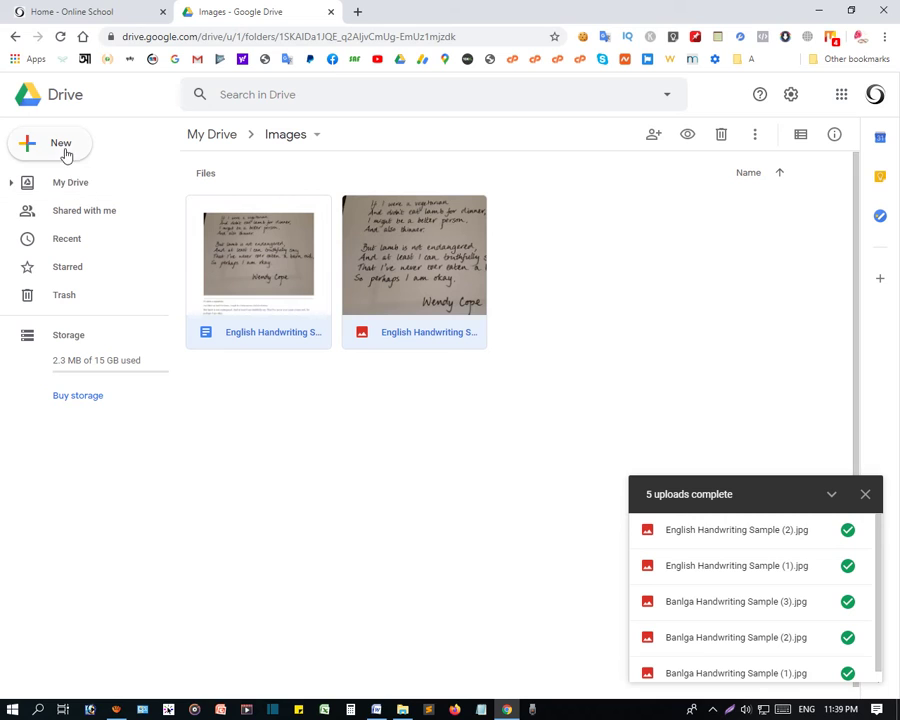
Trash both files in the folder and upload Newspaper.jpg
key("ctrl+a")
left_click(721, 134)
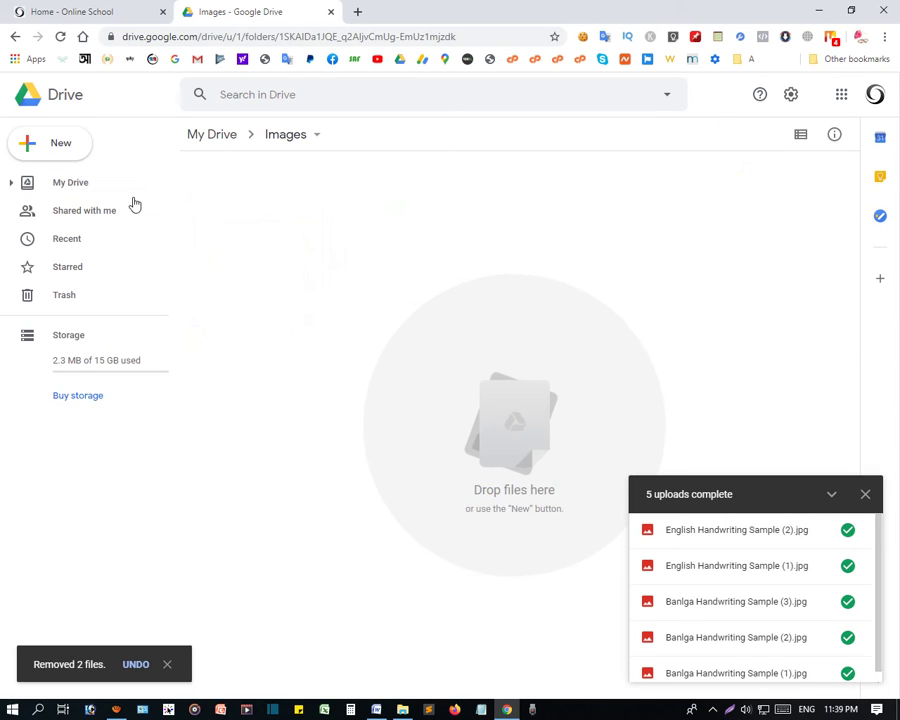
left_click(66, 142)
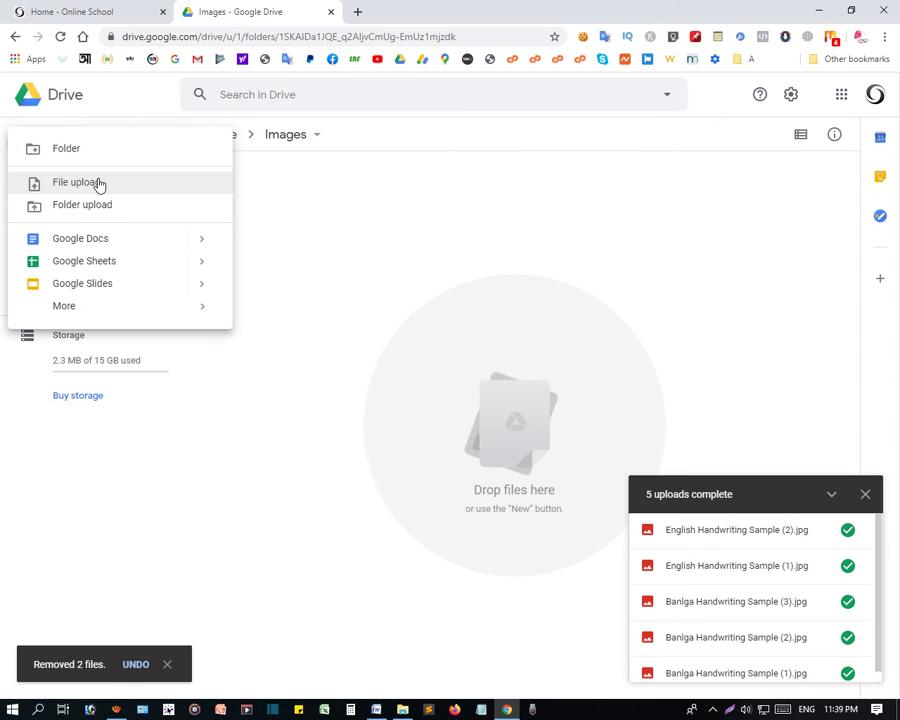
left_click(98, 184)
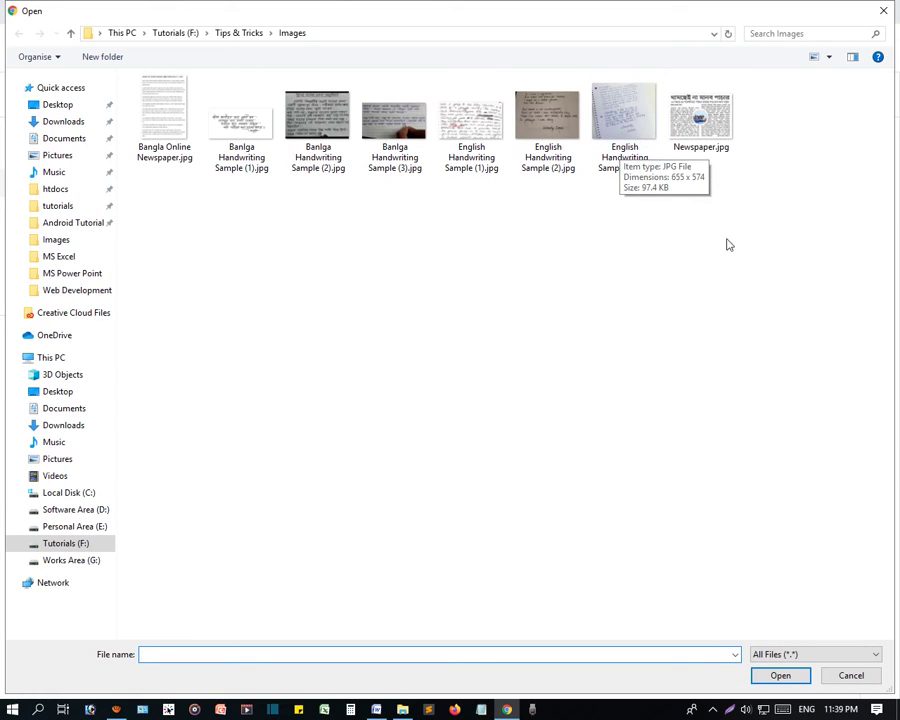
double_click(708, 120)
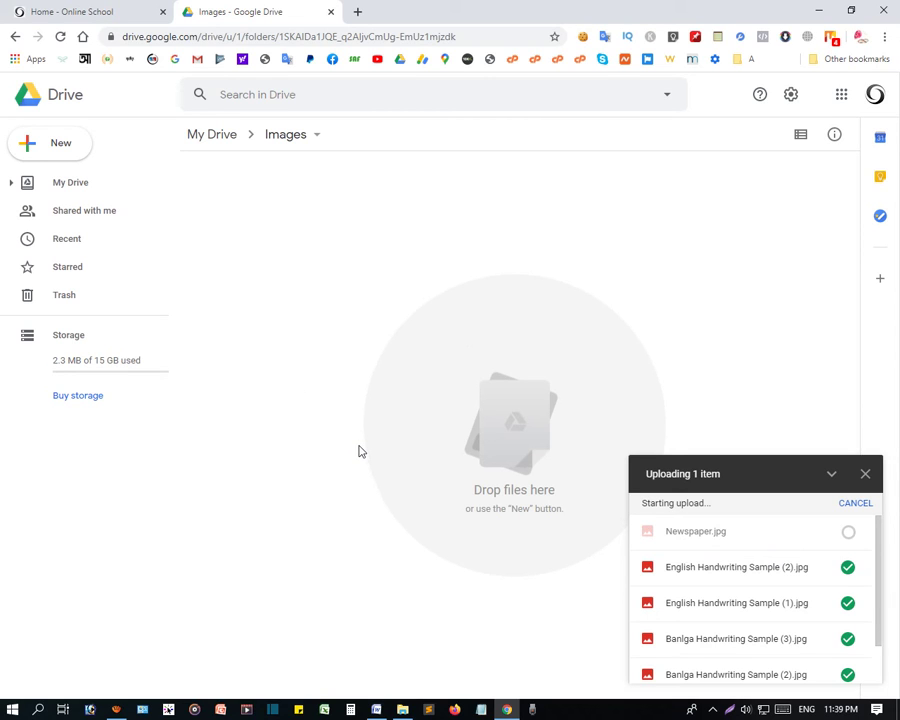
Open Newspaper.jpg with Google Docs, then preview the image back in Drive
left_click(243, 268)
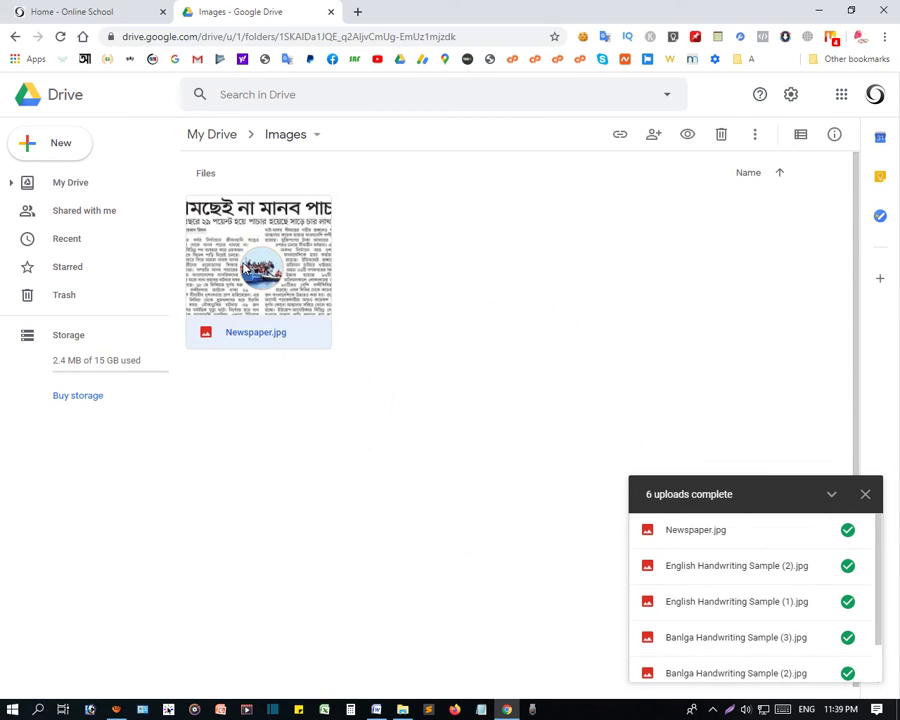
right_click(243, 268)
mouse_move(434, 313)
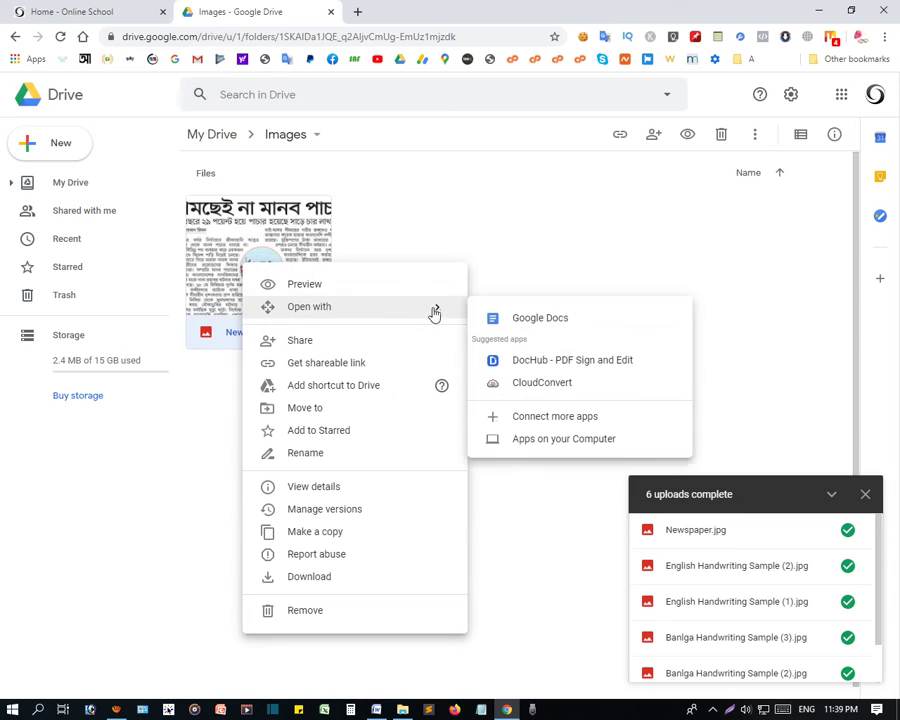
left_click(538, 327)
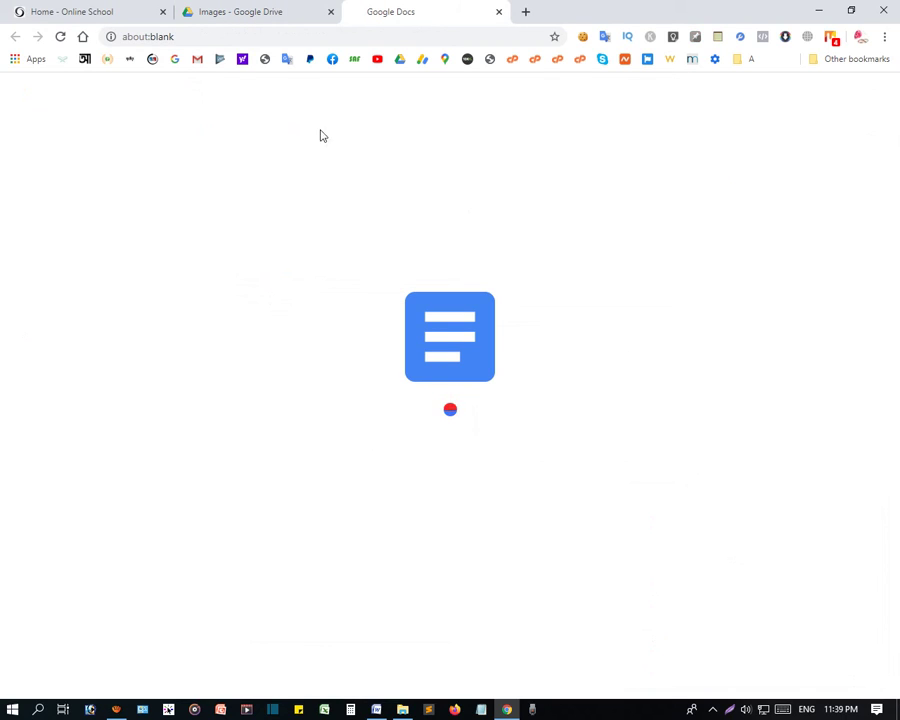
left_click(255, 12)
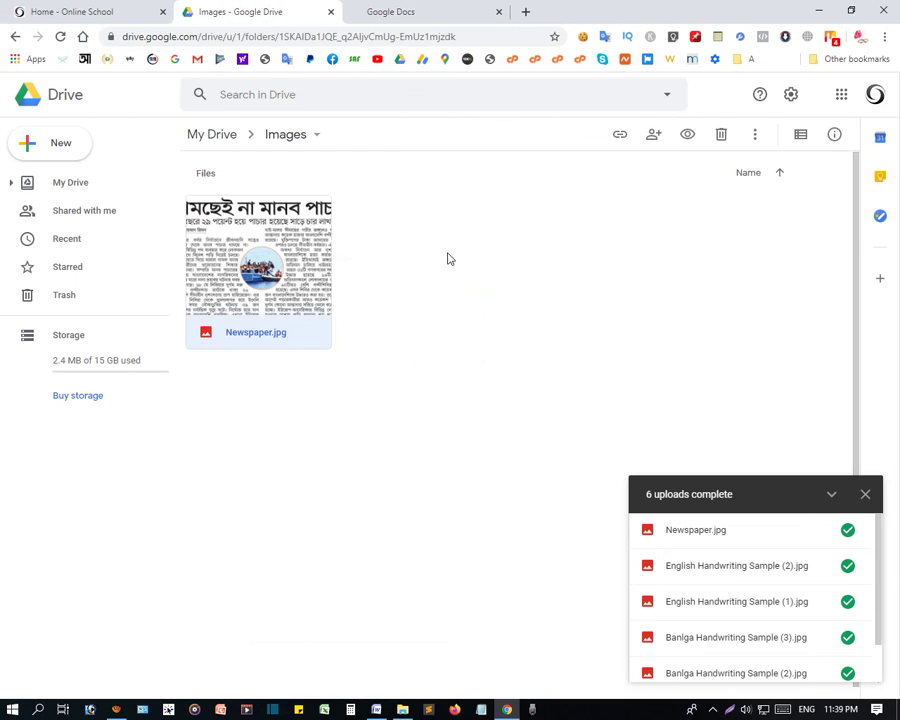
left_click(686, 138)
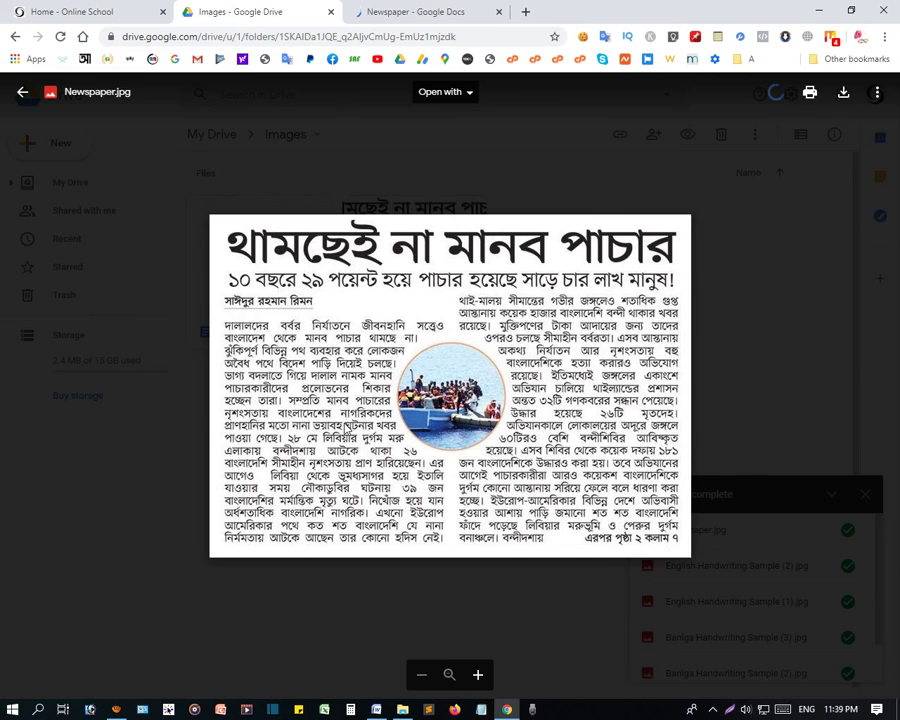
Scroll through the extracted Bangla text in the Newspaper document
left_click(428, 12)
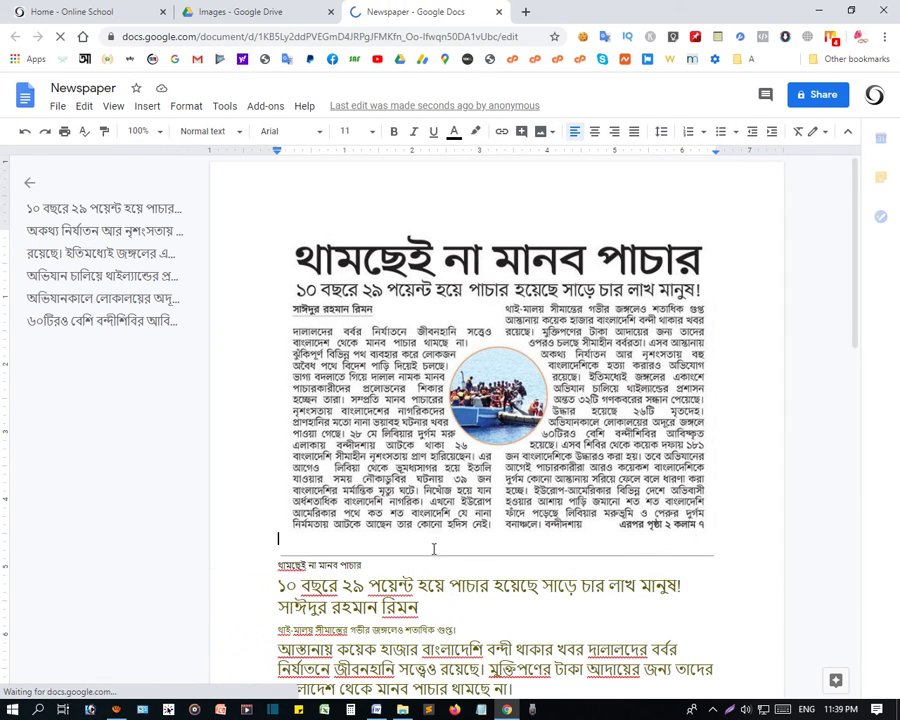
scroll(408, 574, "down", 3)
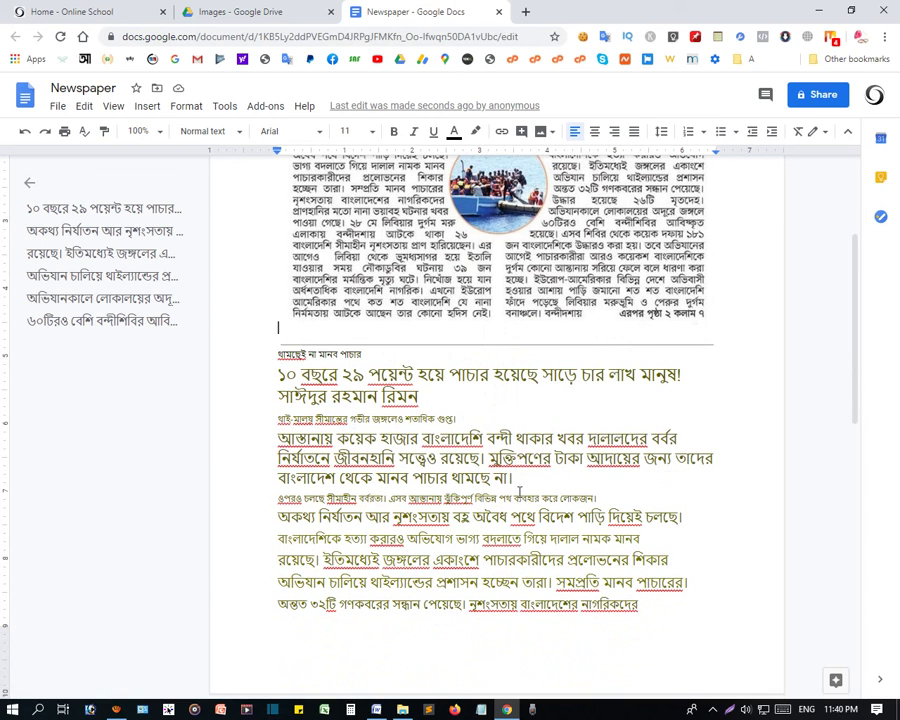
scroll(590, 536, "down", 2)
scroll(594, 541, "down", 5)
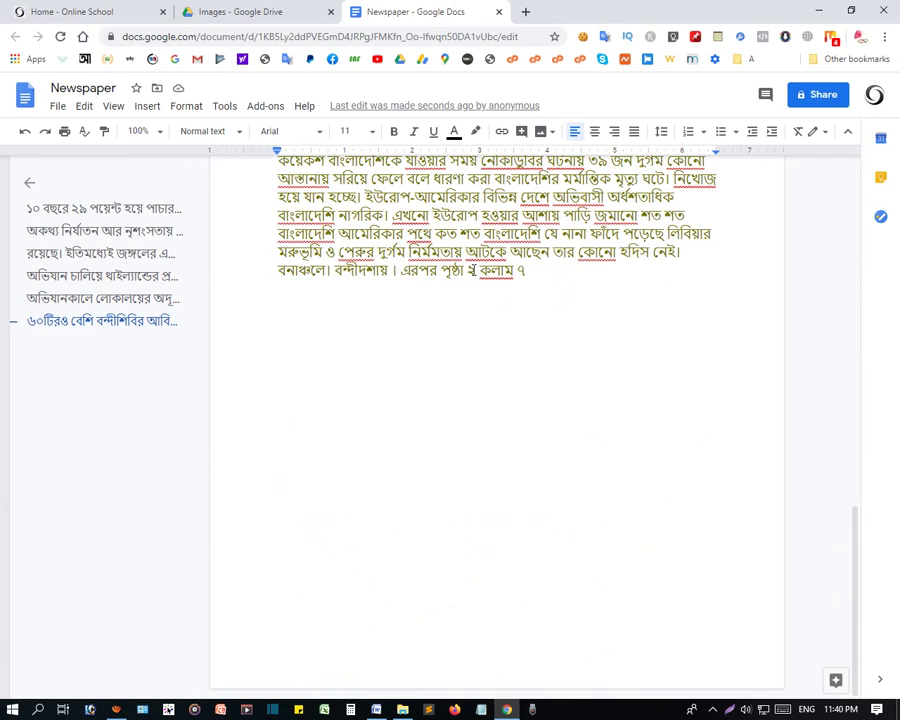
scroll(572, 464, "up", 5)
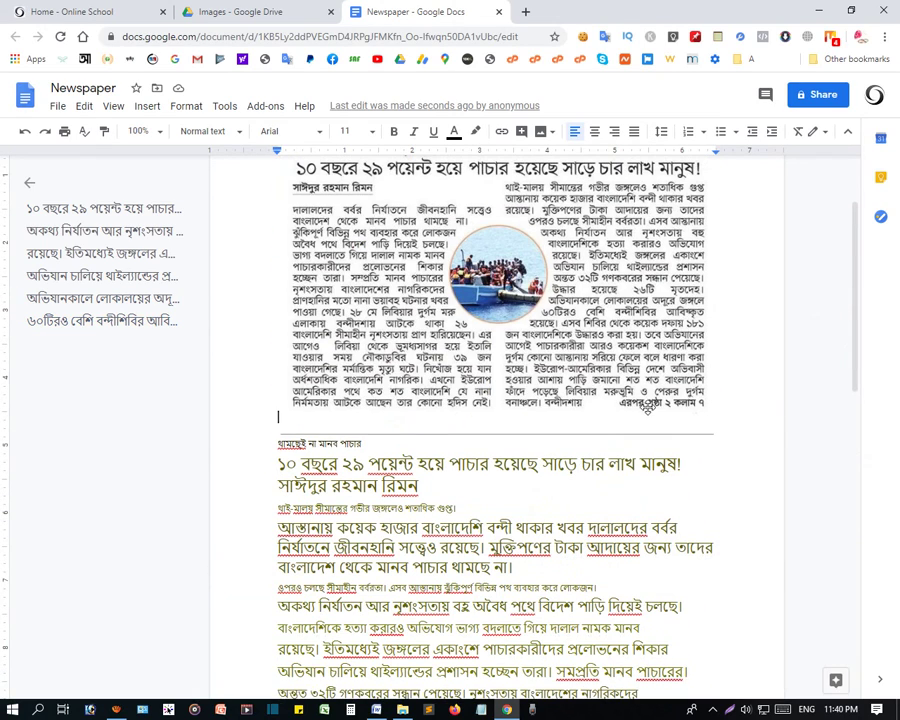
scroll(655, 503, "down", 5)
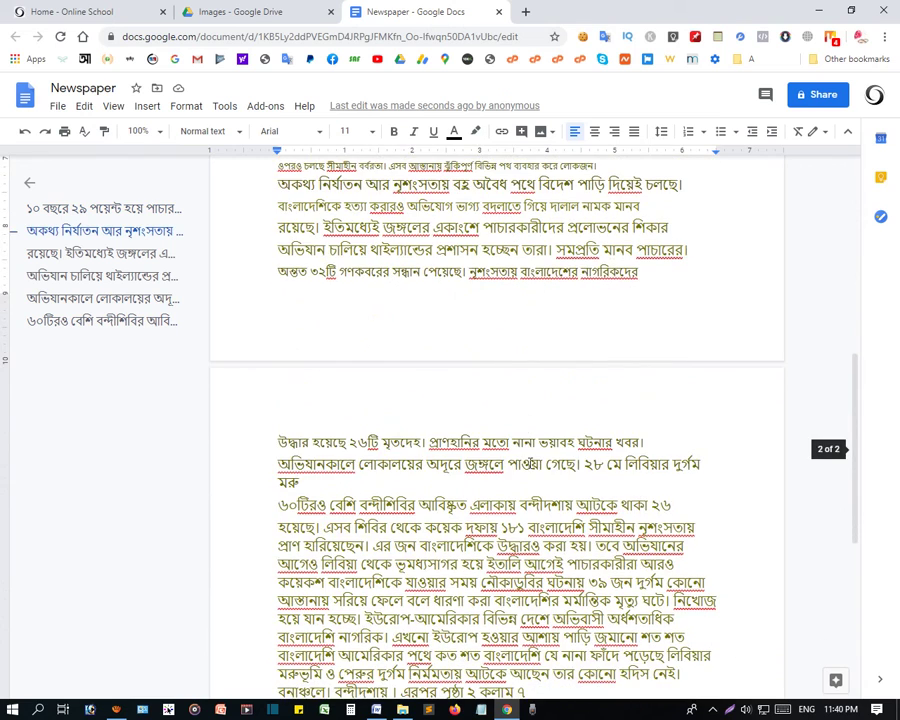
scroll(546, 526, "up", 5)
Inspect the scanned newspaper picture and the flagged words in the byline and subheading
left_click(376, 598)
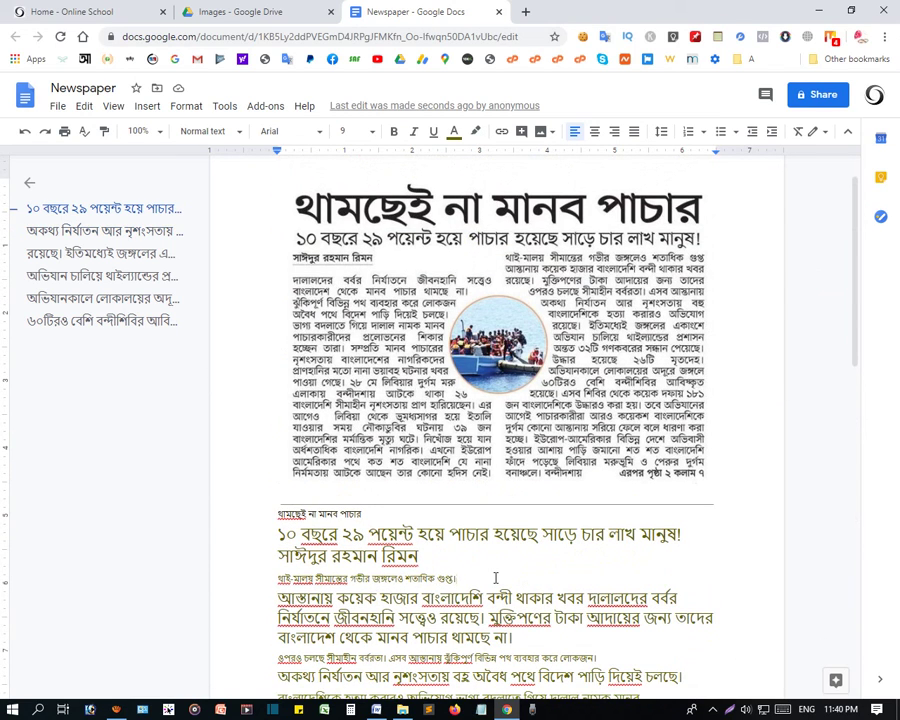
left_click(508, 455)
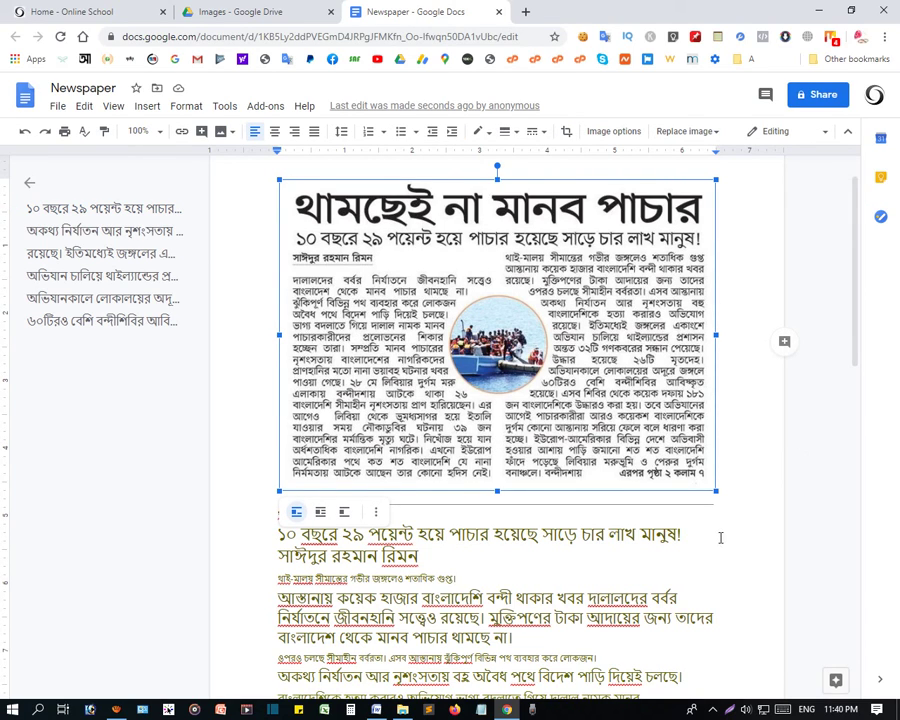
left_click(408, 558)
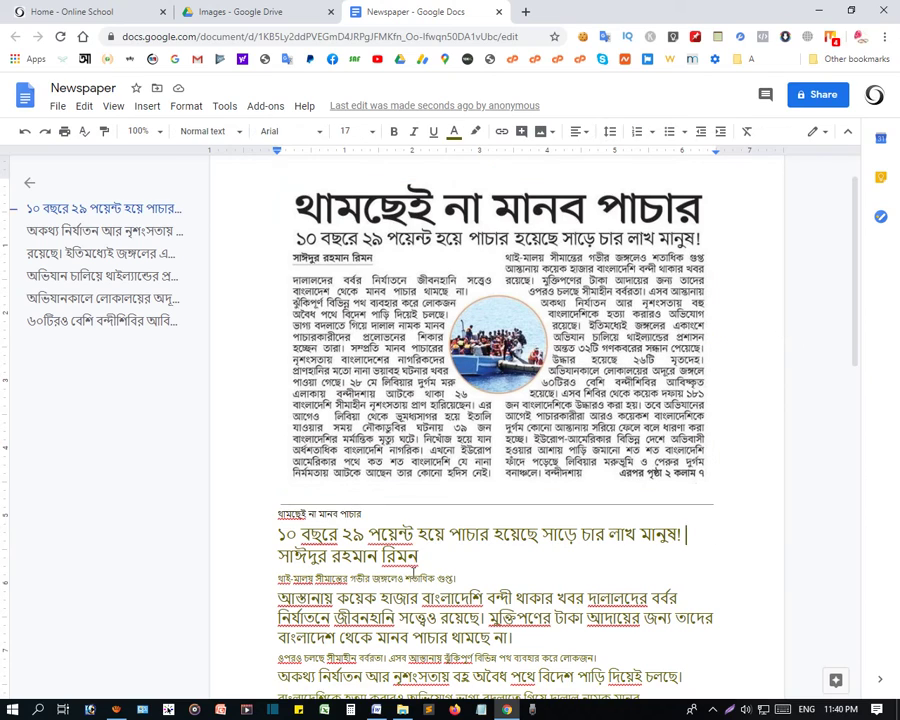
left_click(306, 535)
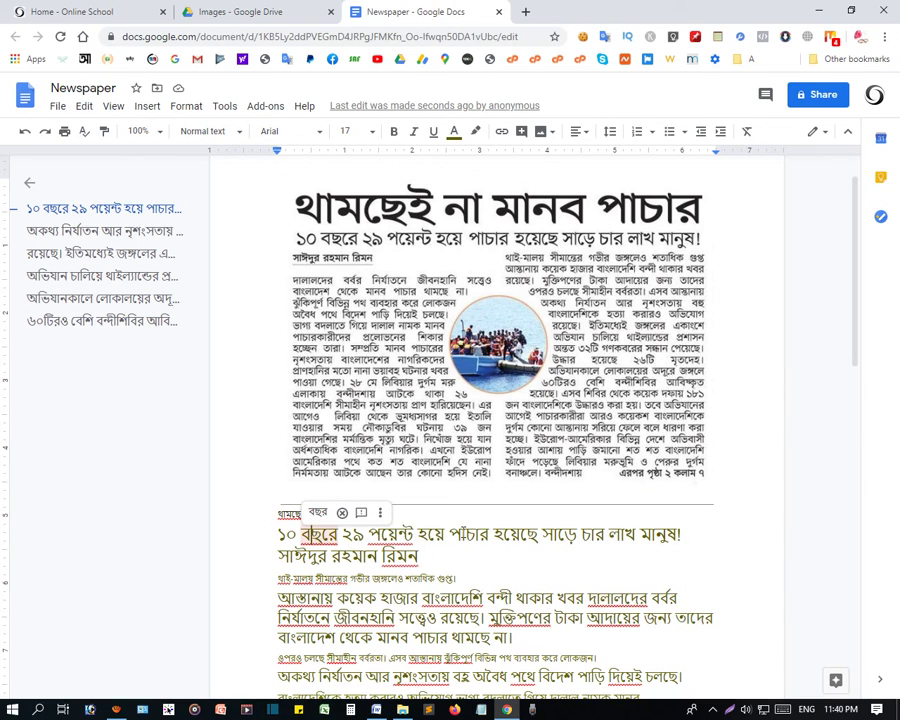
left_click(465, 535)
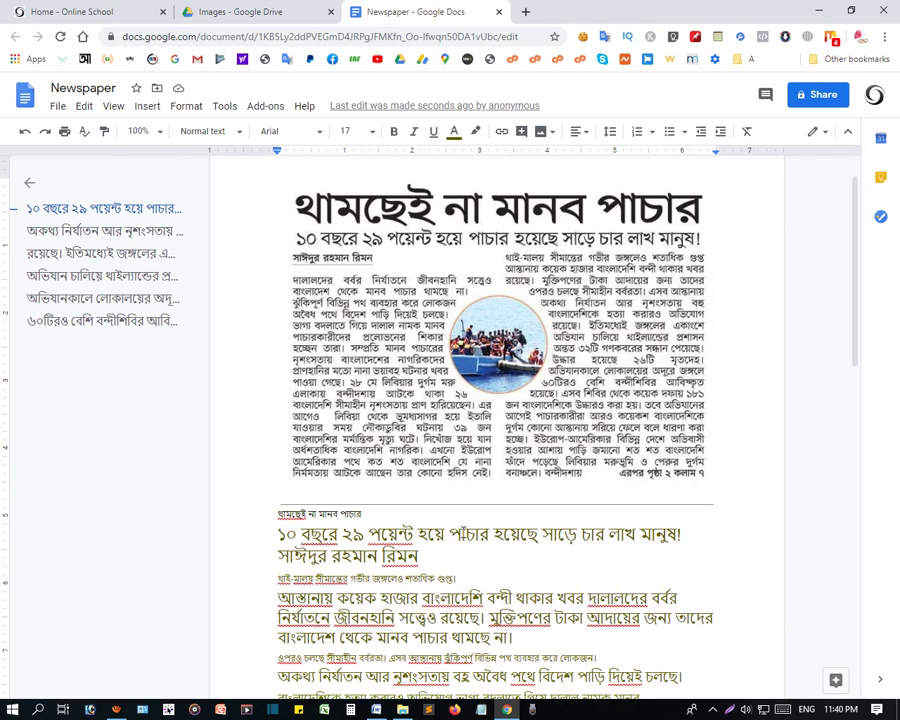
left_click(488, 396)
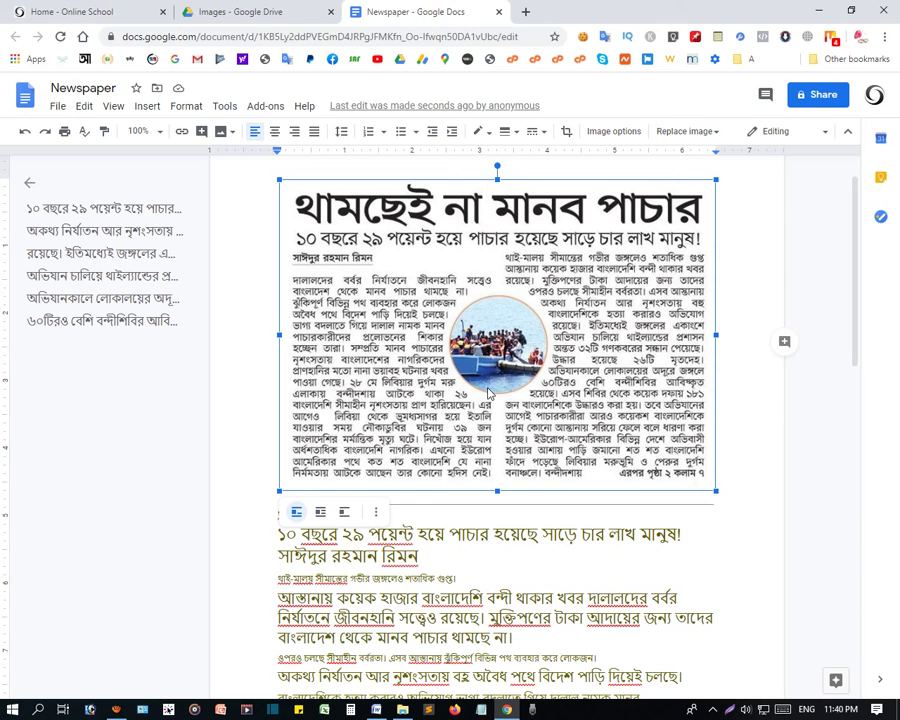
left_click(100, 233)
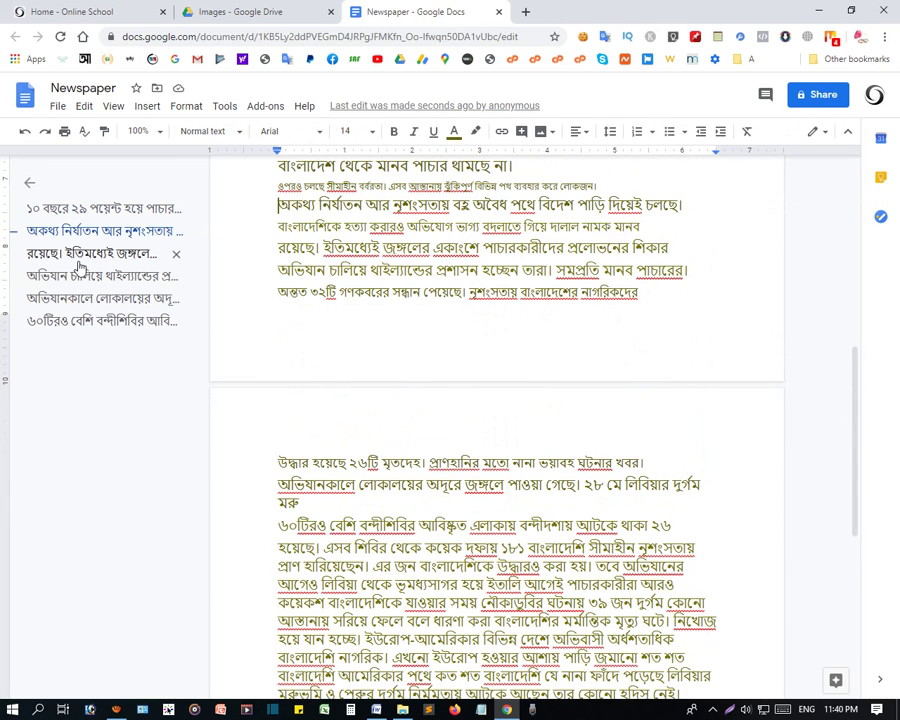
left_click(88, 254)
left_click(82, 298)
left_click(88, 320)
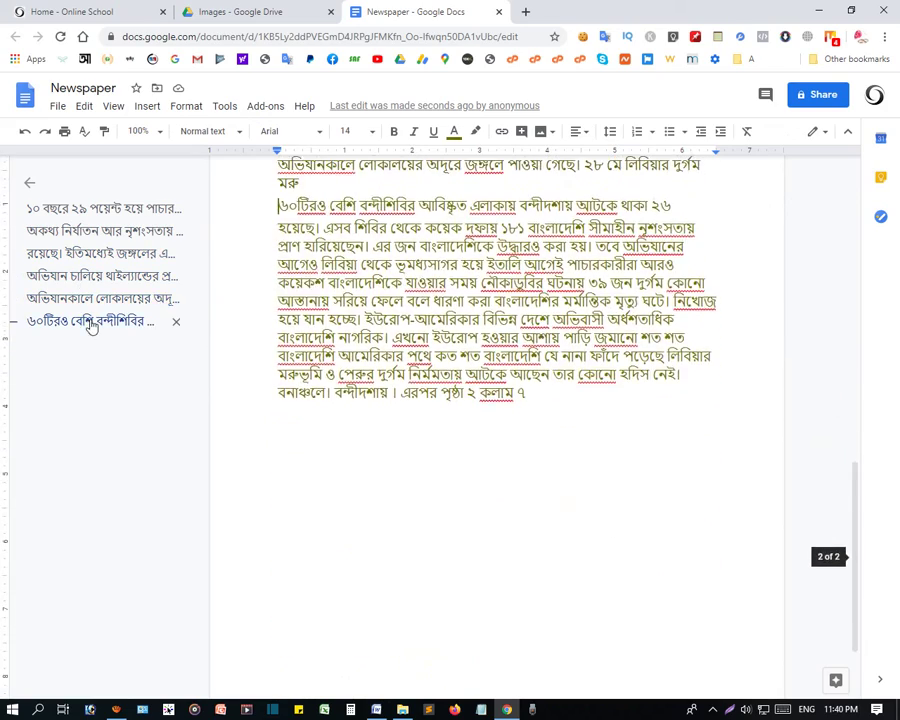
left_click(130, 210)
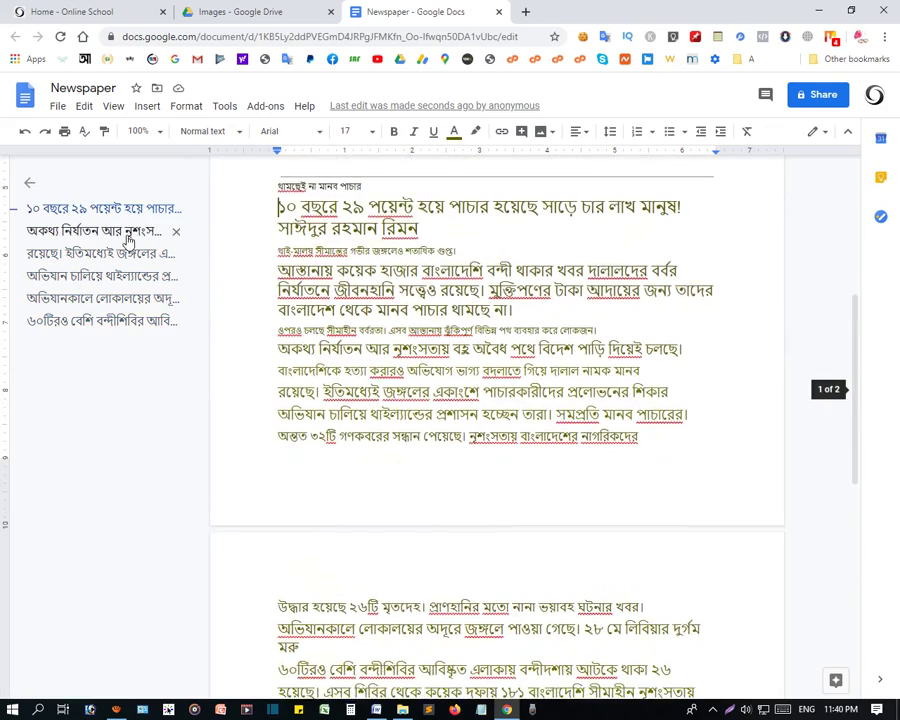
left_click(125, 233)
left_click(90, 253)
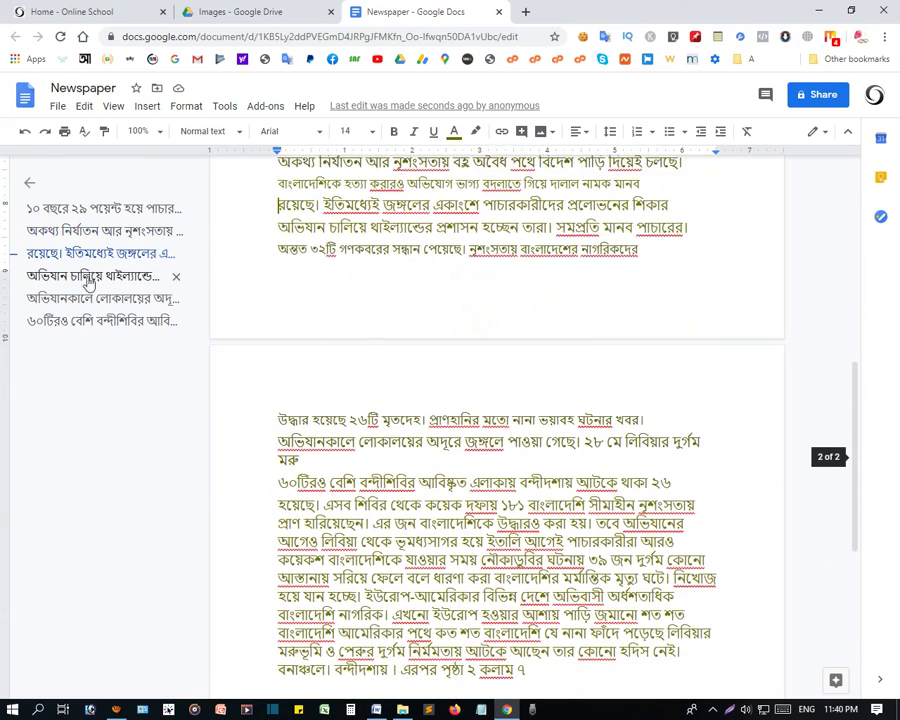
left_click(90, 276)
left_click(88, 300)
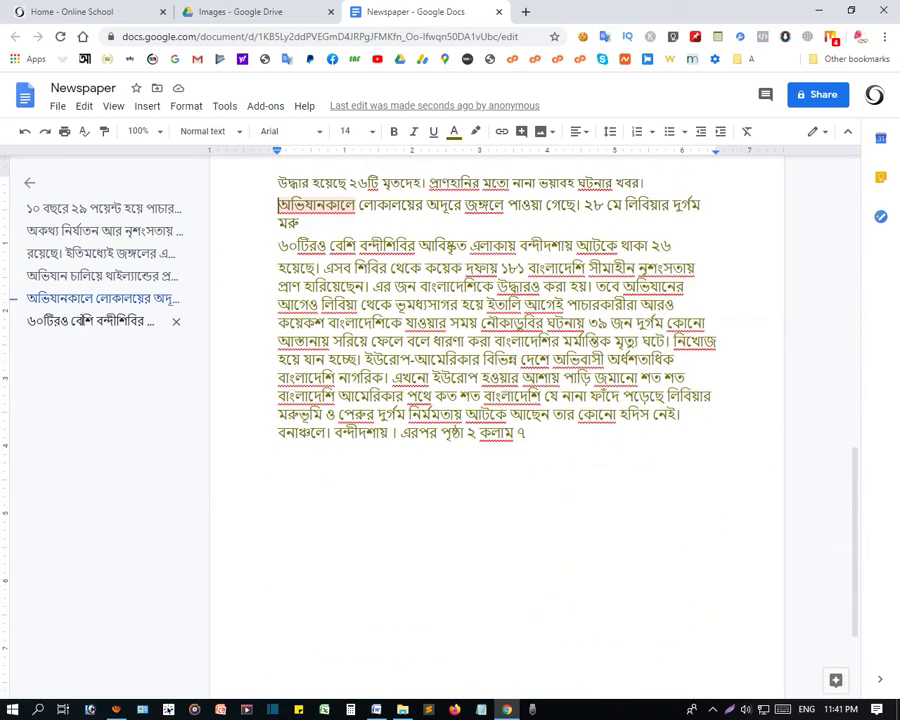
left_click(88, 318)
left_click(88, 298)
left_click(90, 276)
left_click(90, 253)
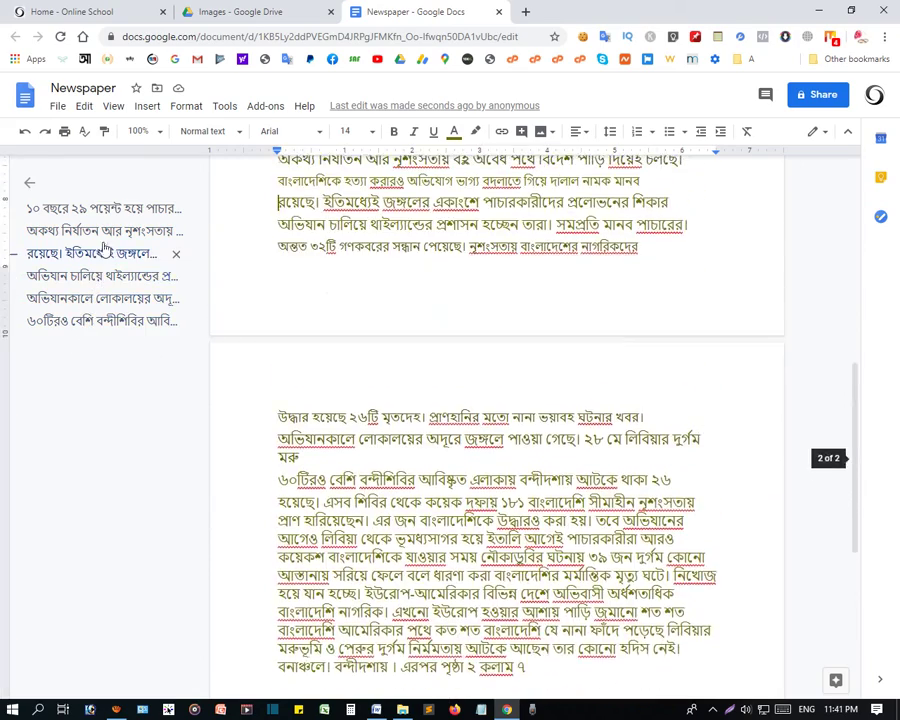
left_click(100, 231)
left_click(100, 209)
scroll(90, 276, "up", 4)
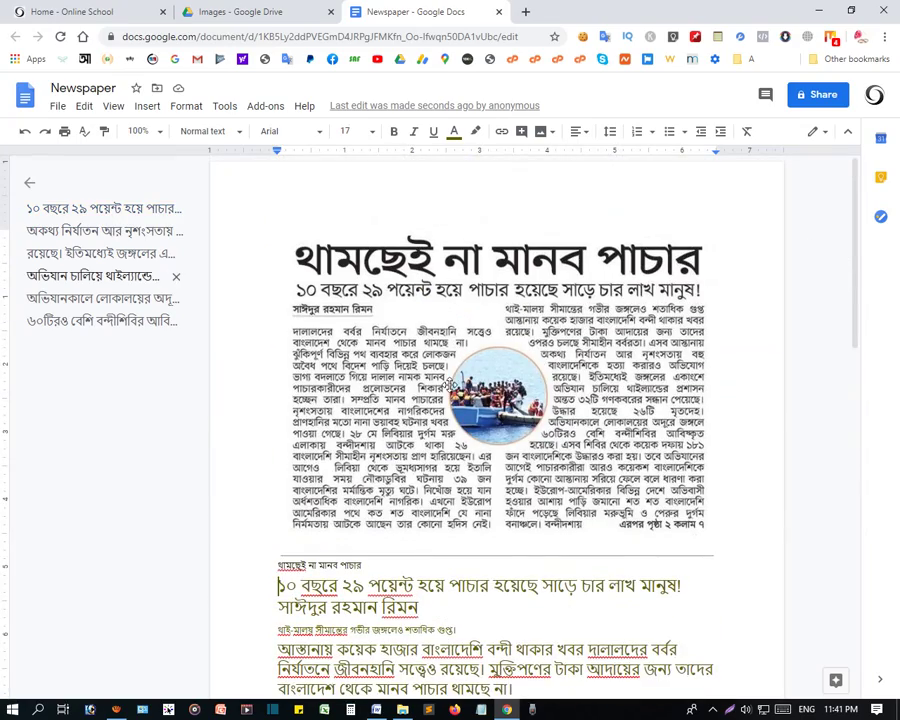
scroll(710, 500, "down", 5)
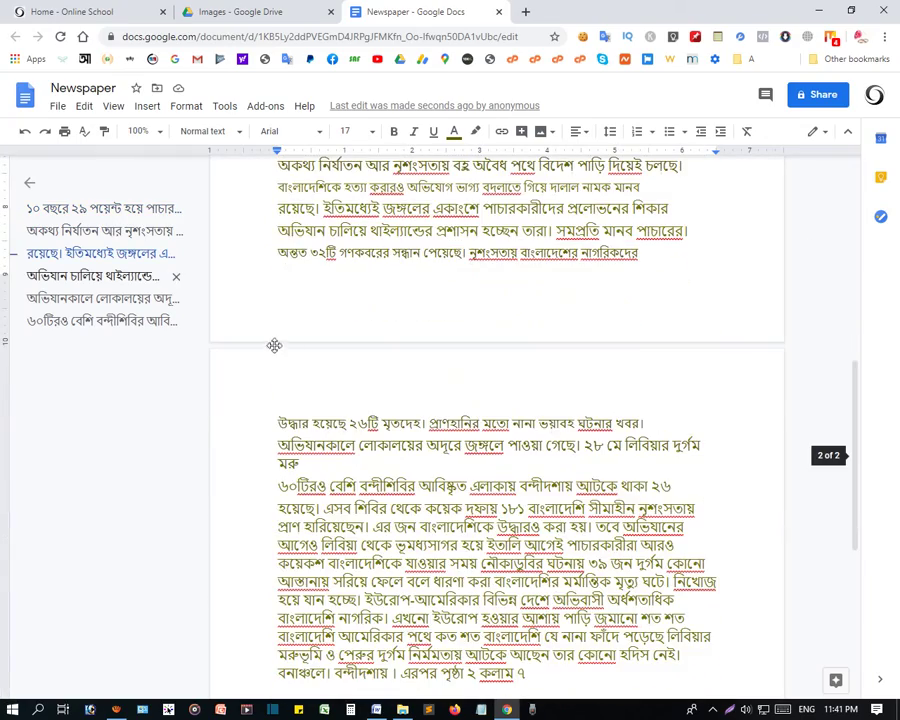
scroll(548, 561, "up", 5)
Close the Newspaper.jpg preview and the '6 uploads complete' panel in the Images folder
left_click(300, 11)
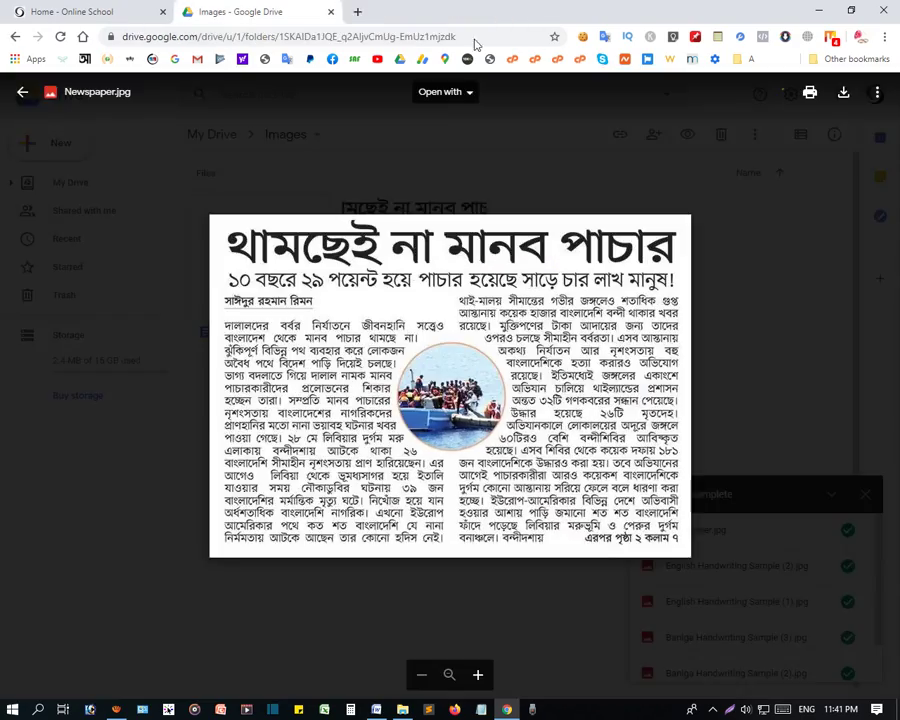
left_click(781, 402)
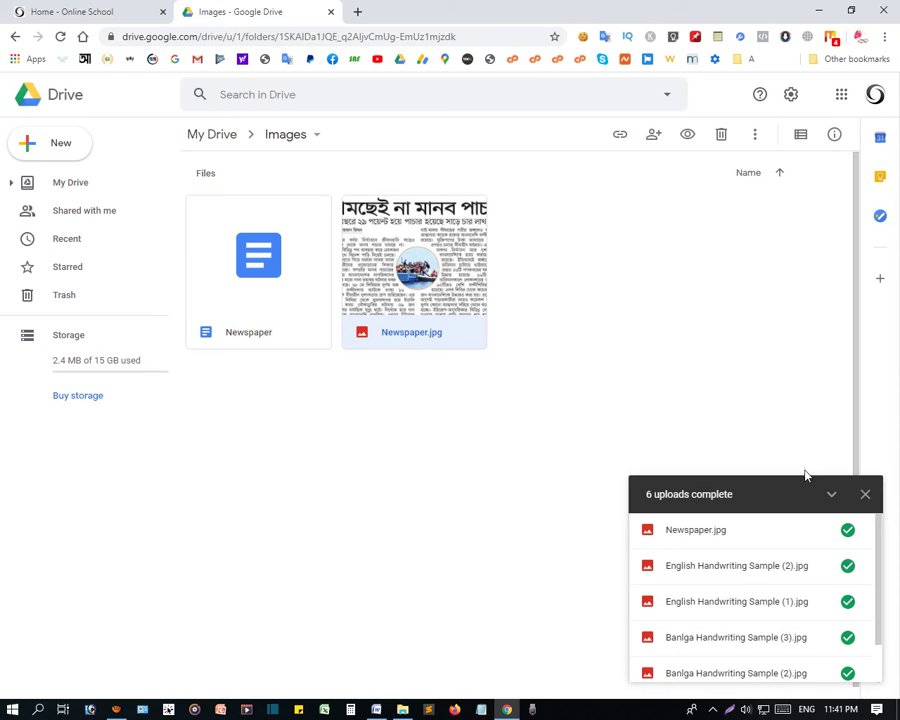
left_click(862, 490)
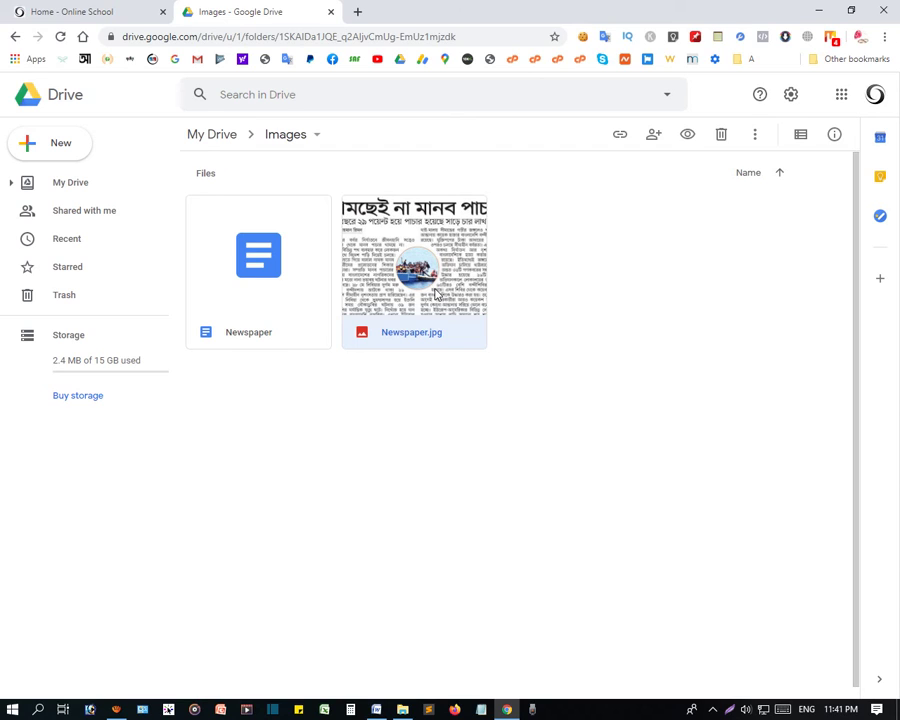
left_click(446, 551)
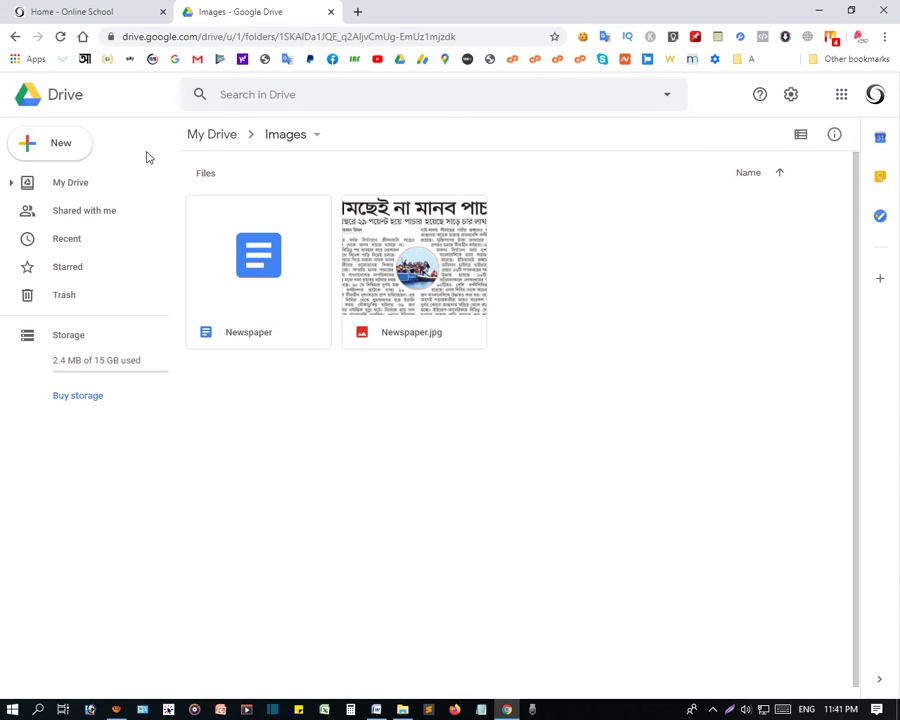